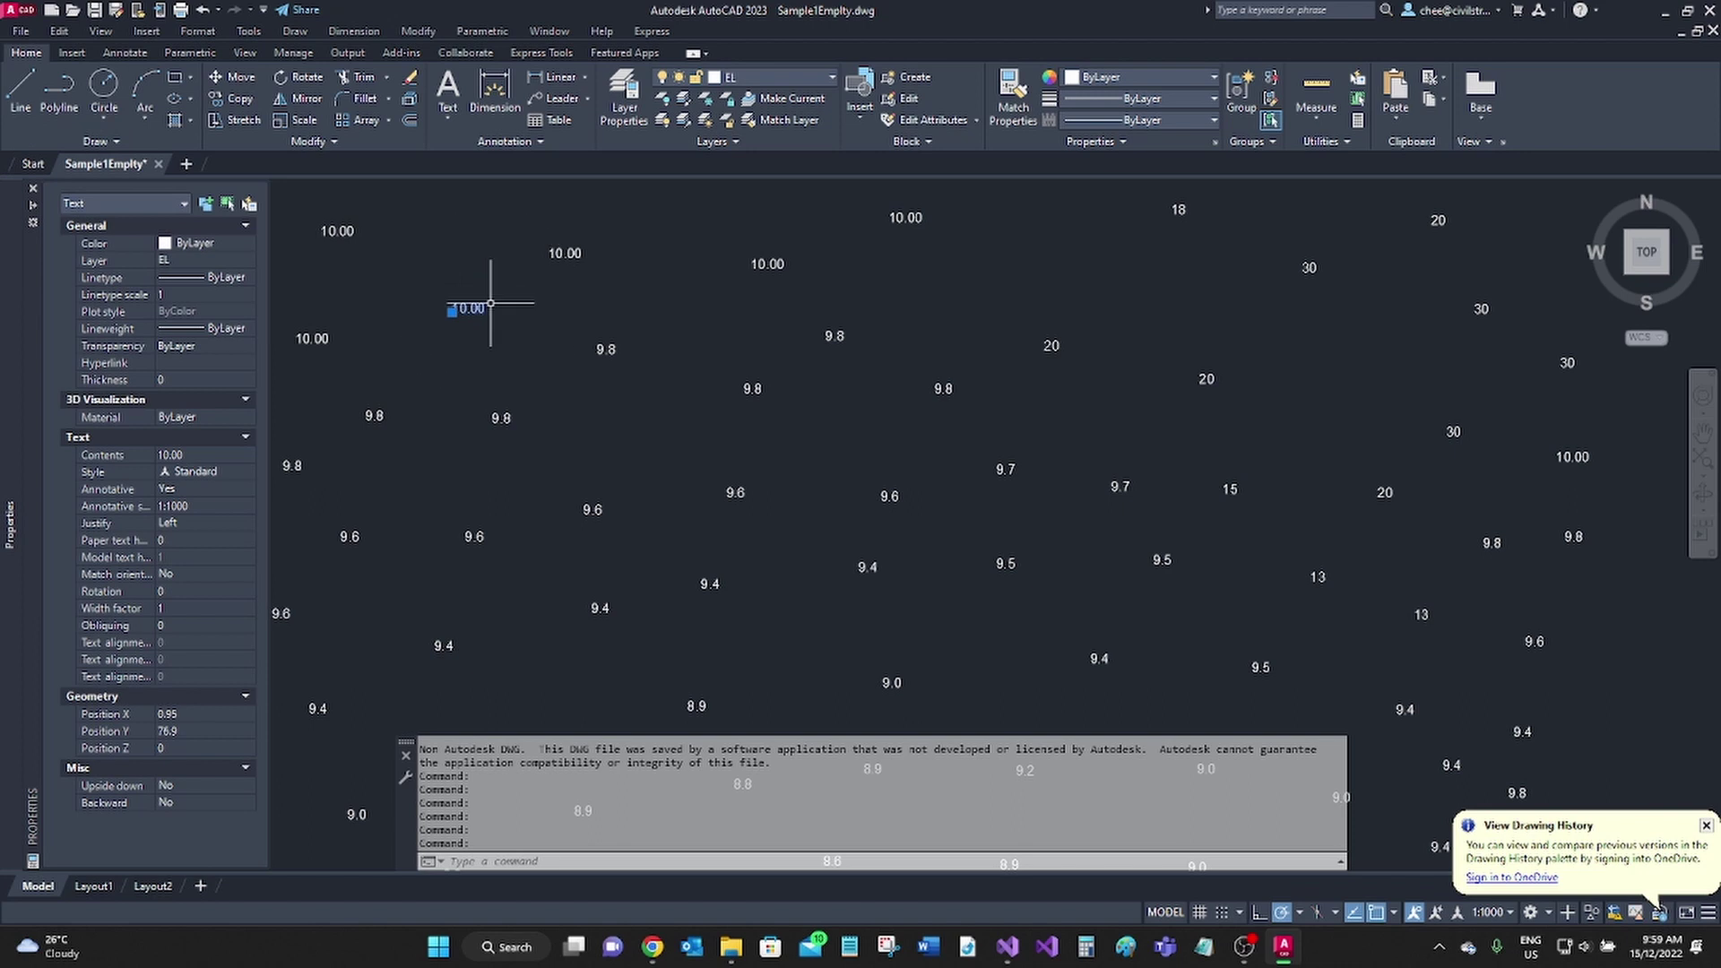
- Create the layers EW-BOUNDARY and PL and set EW-BOUNDARY as the current layer
scroll(437, 358, down, 5)
key(Escape)
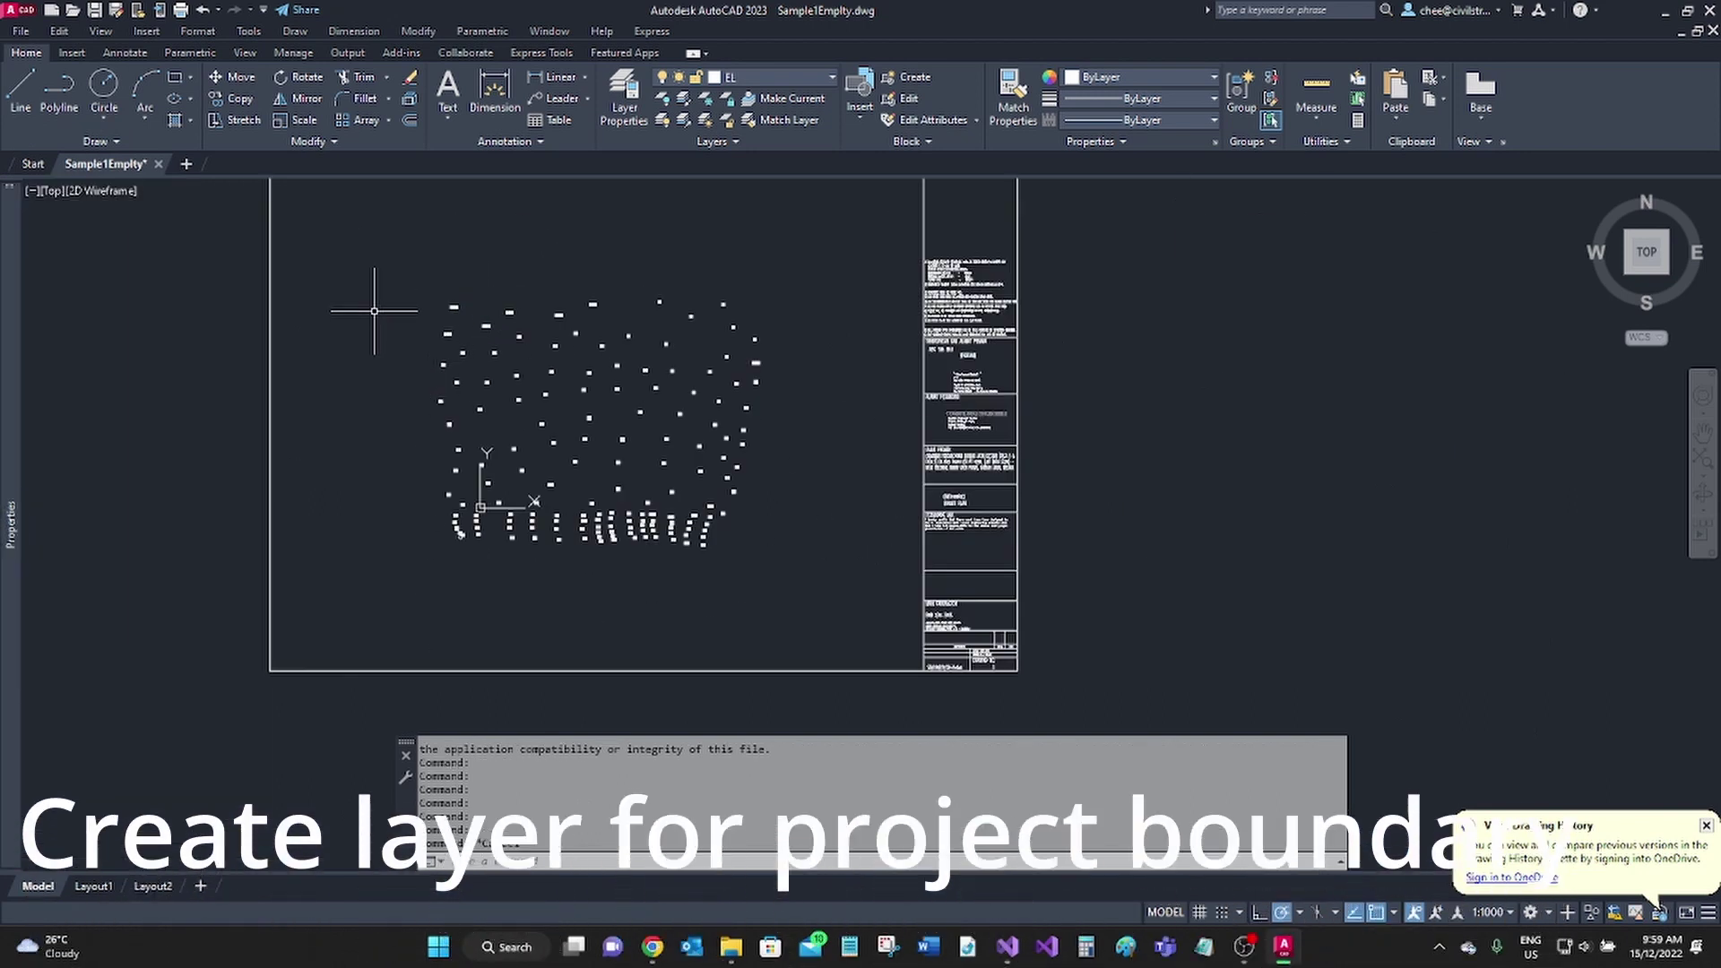
click(614, 107)
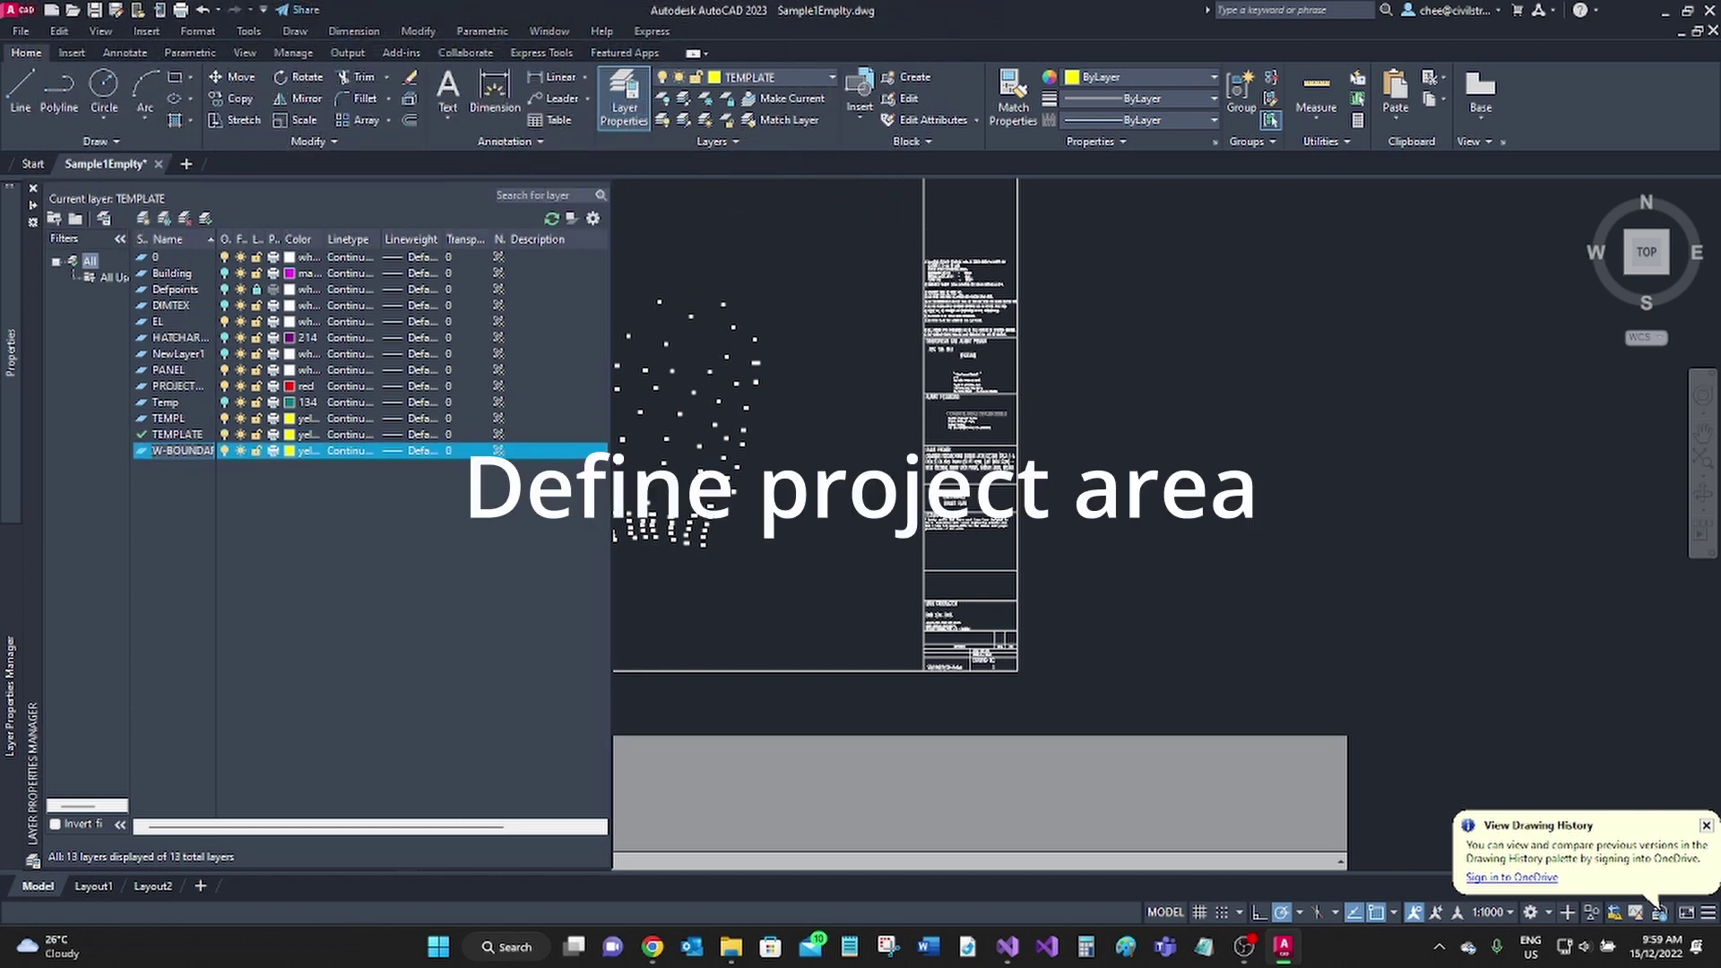
click(143, 219)
text(PL)
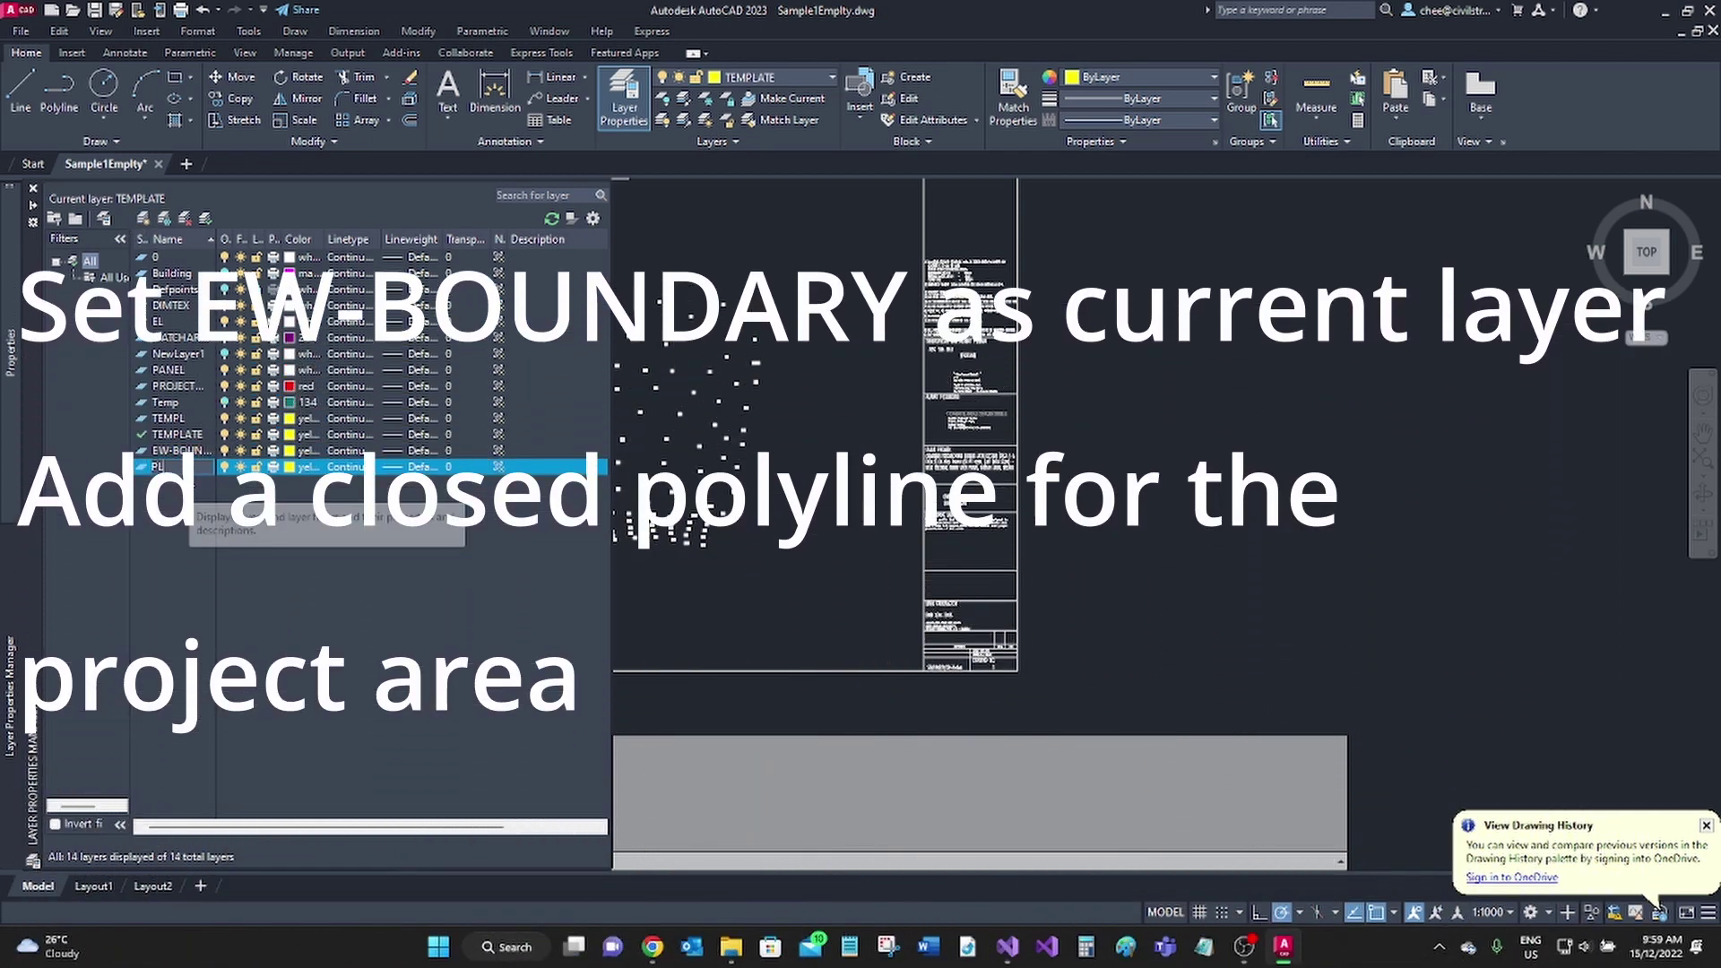
click(174, 450)
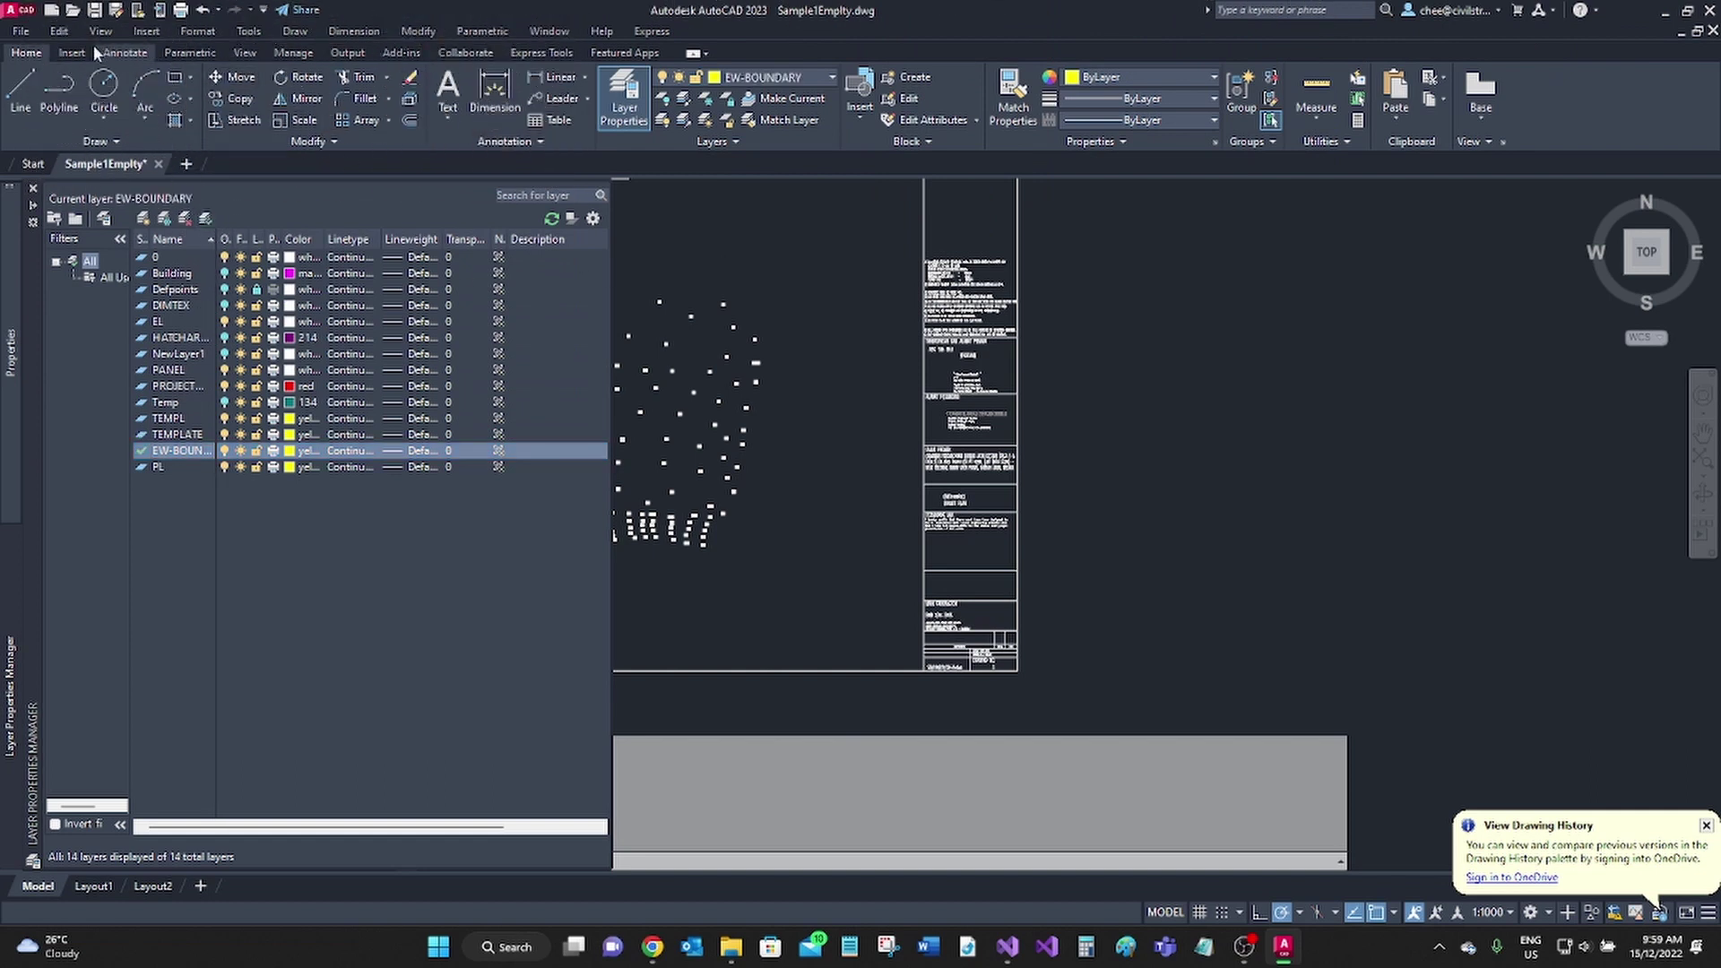
- Draw a closed four-sided polyline around the central spot levels as the project boundary, about 258 m in perimeter, and check its properties
click(58, 90)
scroll(453, 261, up, 2)
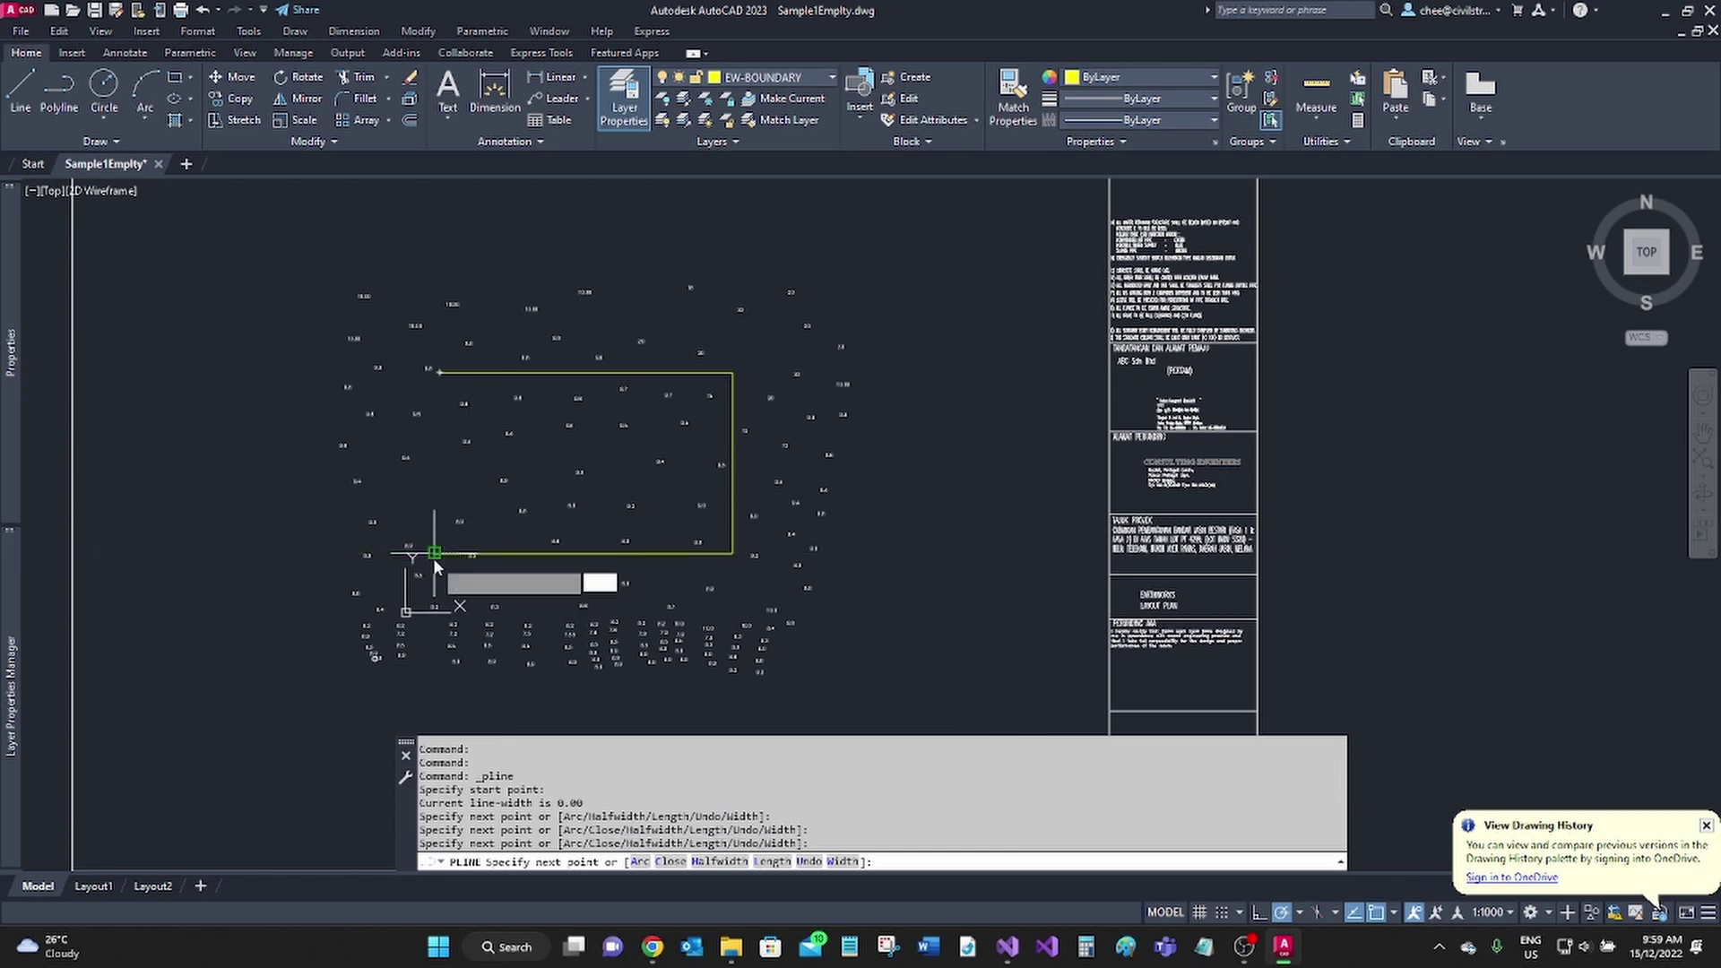
text(c)
key(Return)
scroll(424, 487, up, 6)
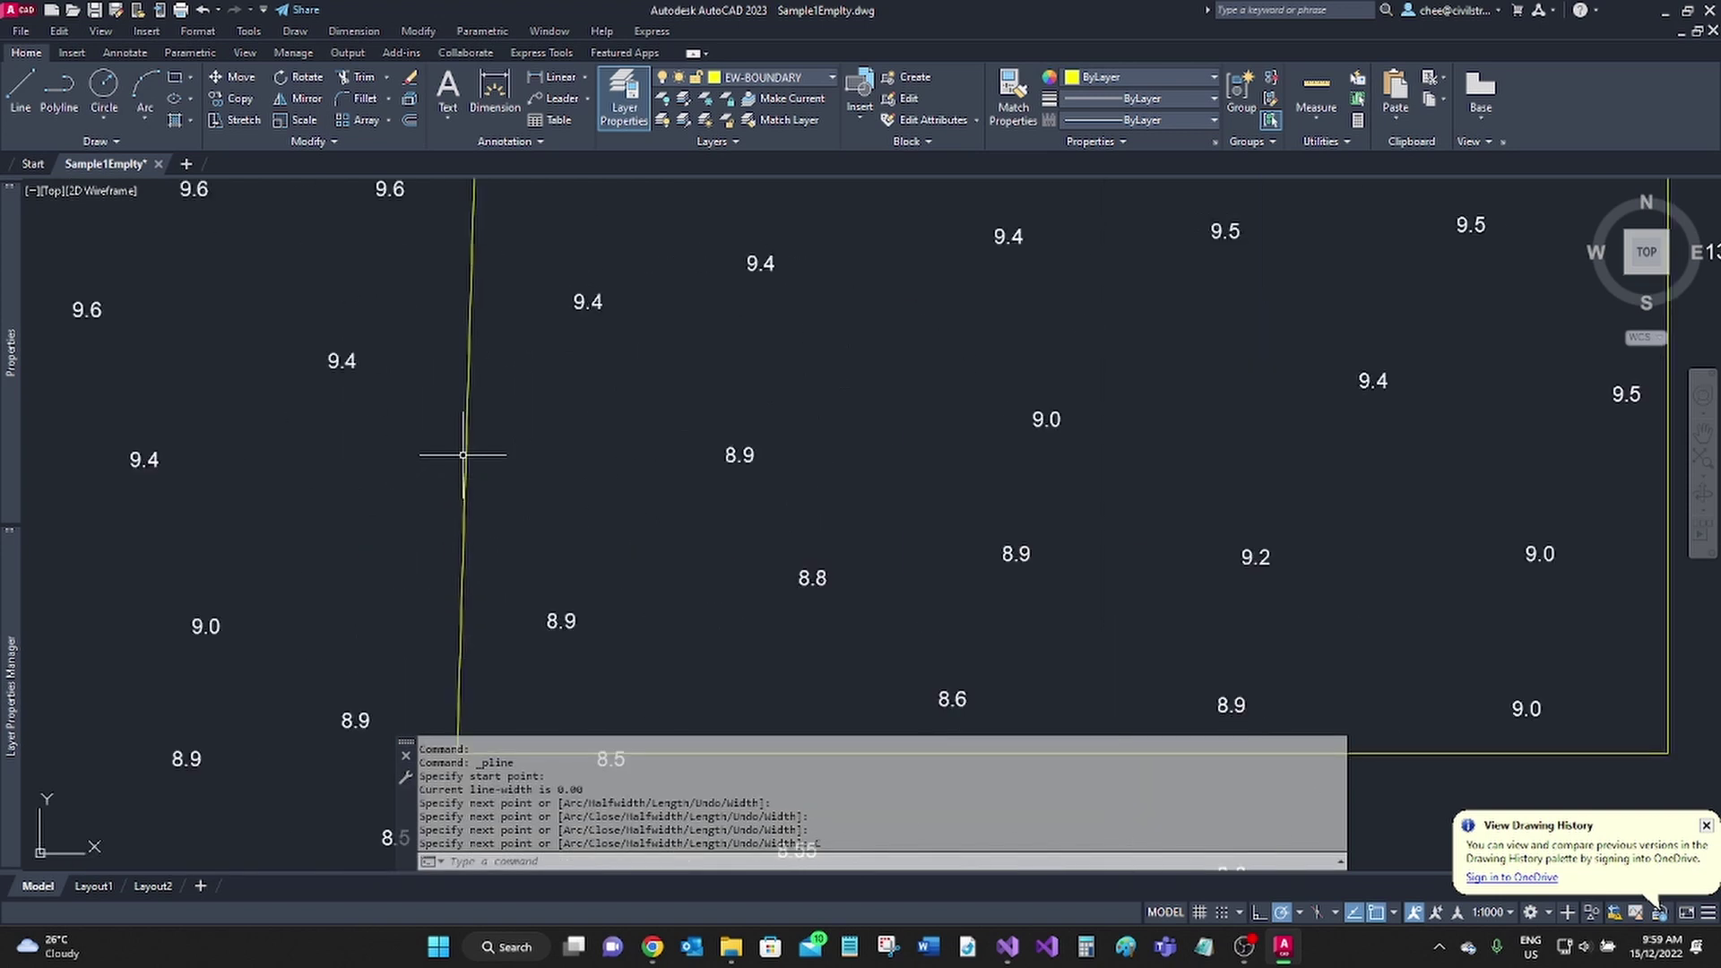
mouse_move(16, 308)
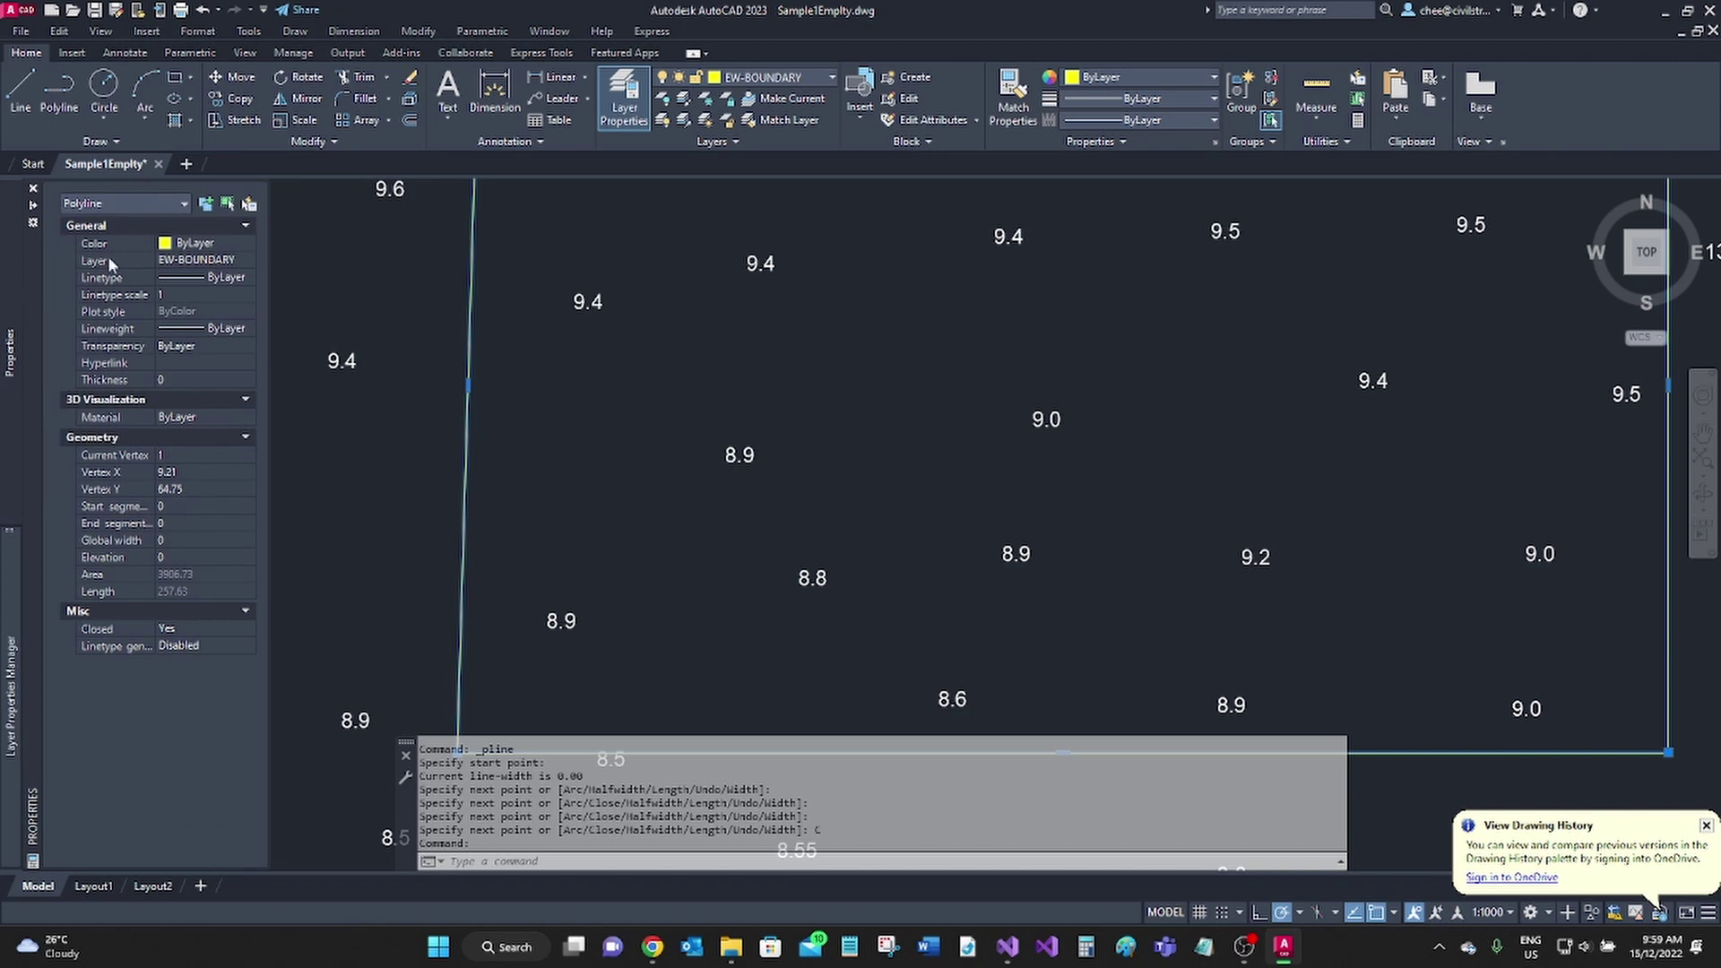
scroll(287, 269, down, 4)
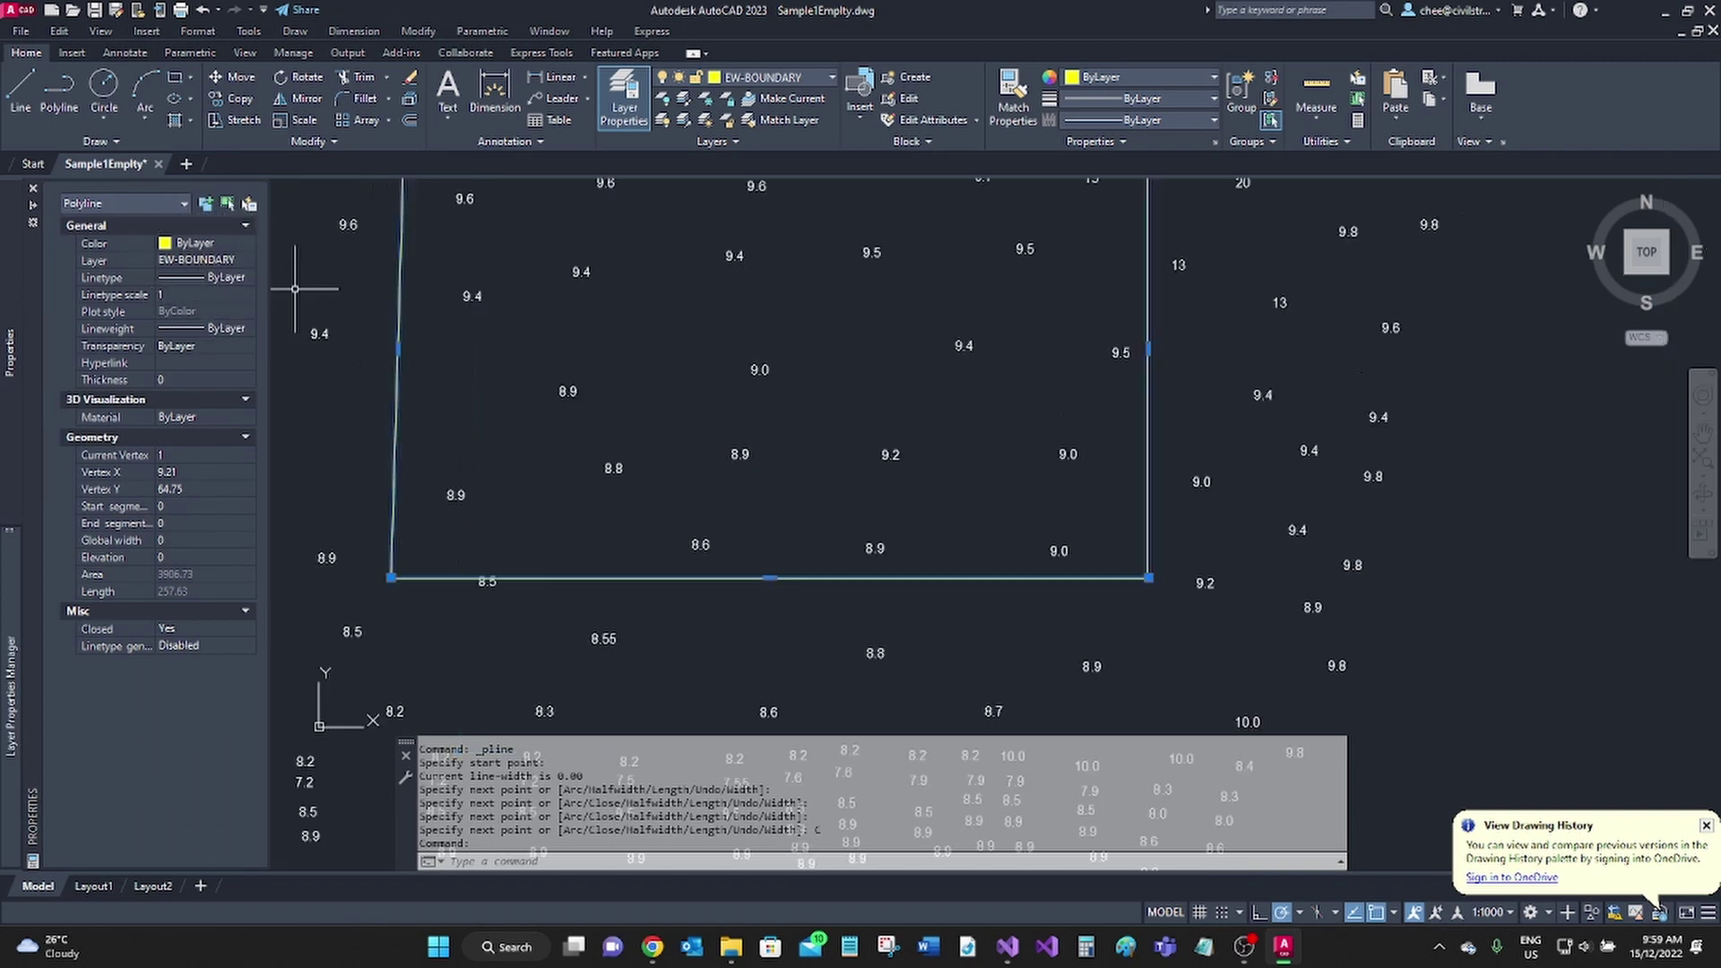
scroll(475, 249, down, 1)
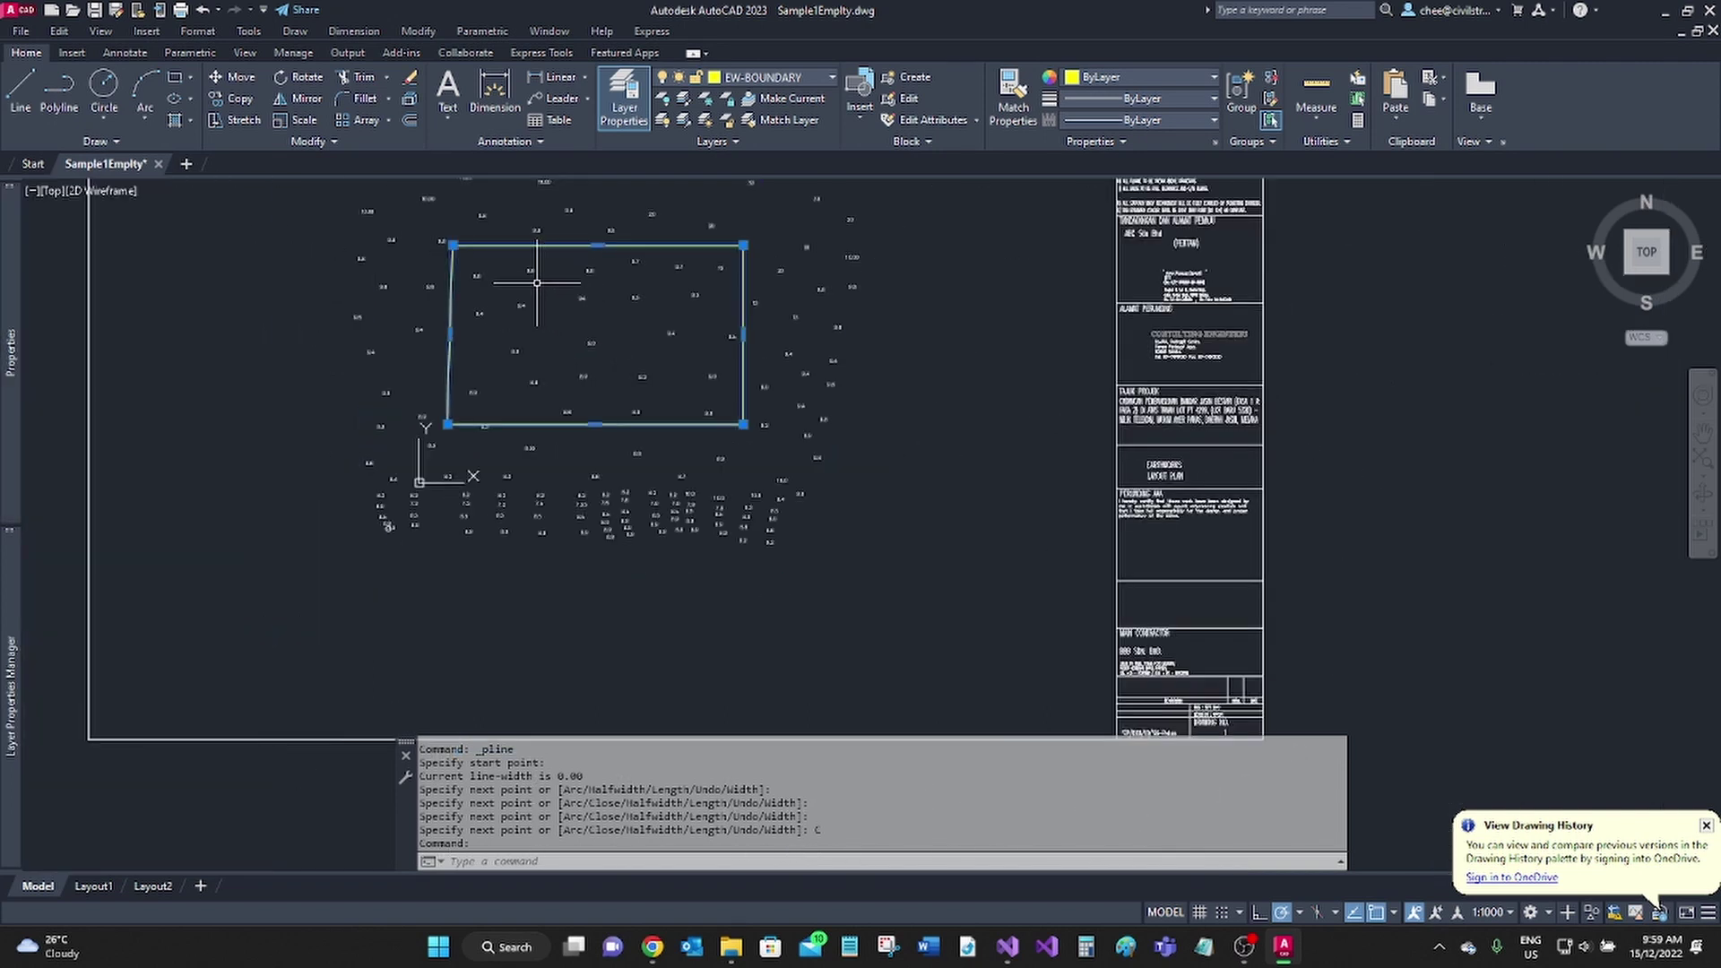
scroll(505, 279, up, 3)
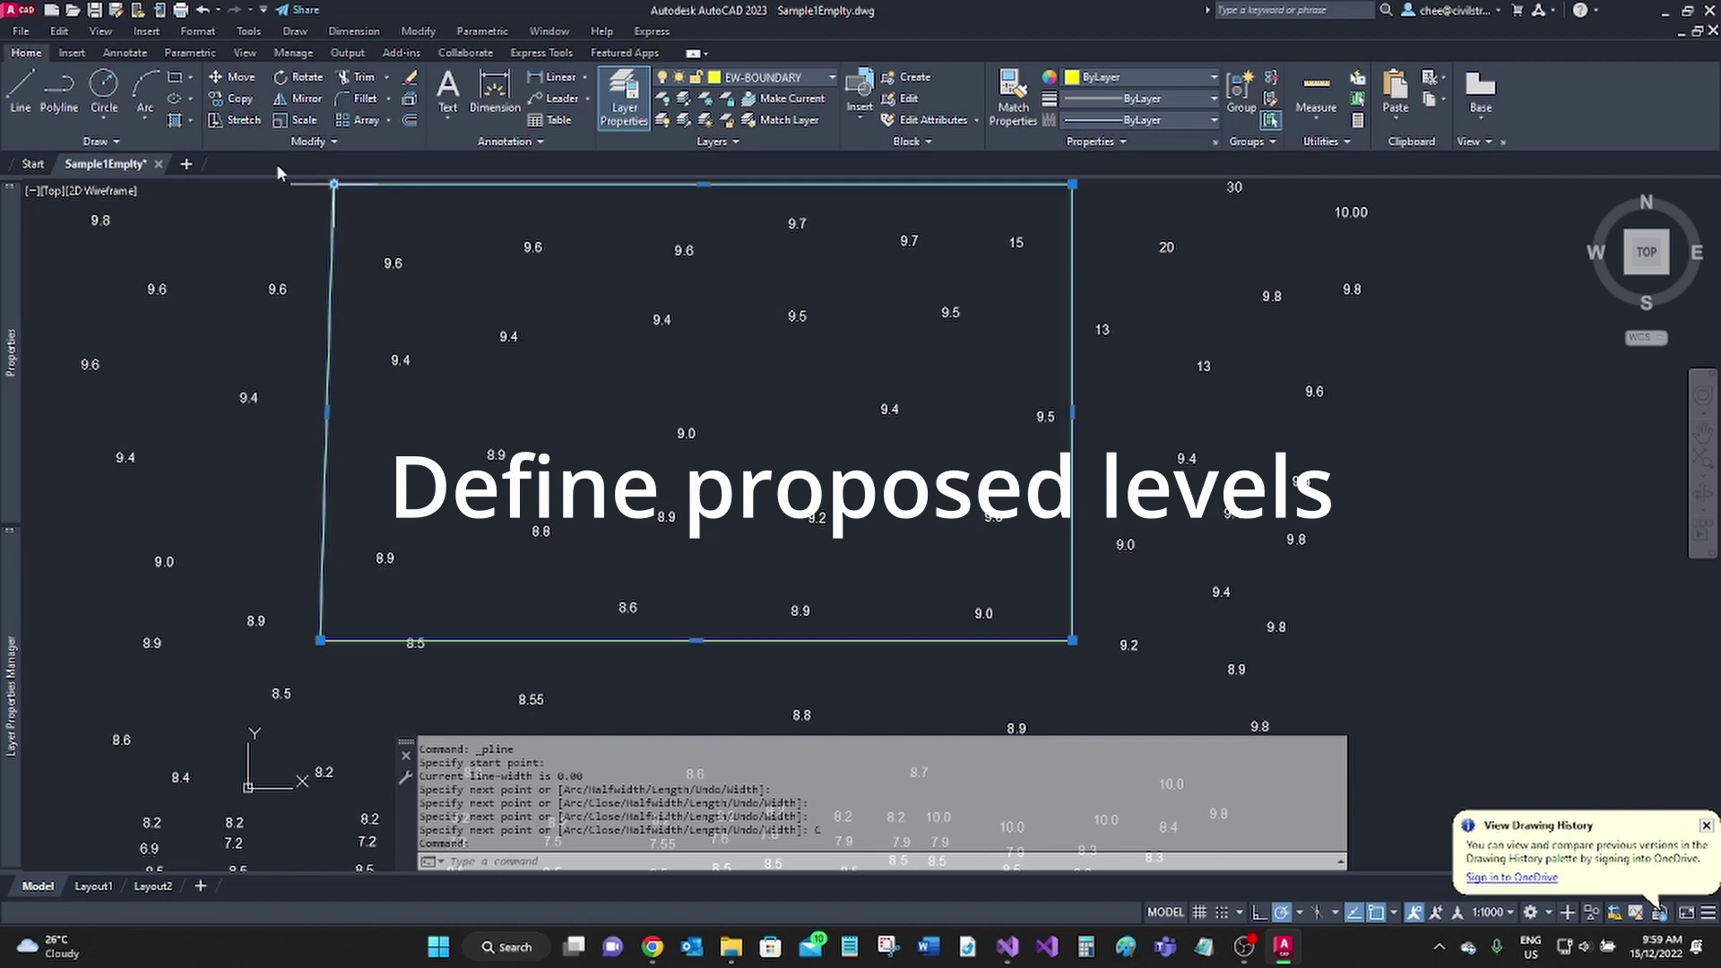
click(238, 99)
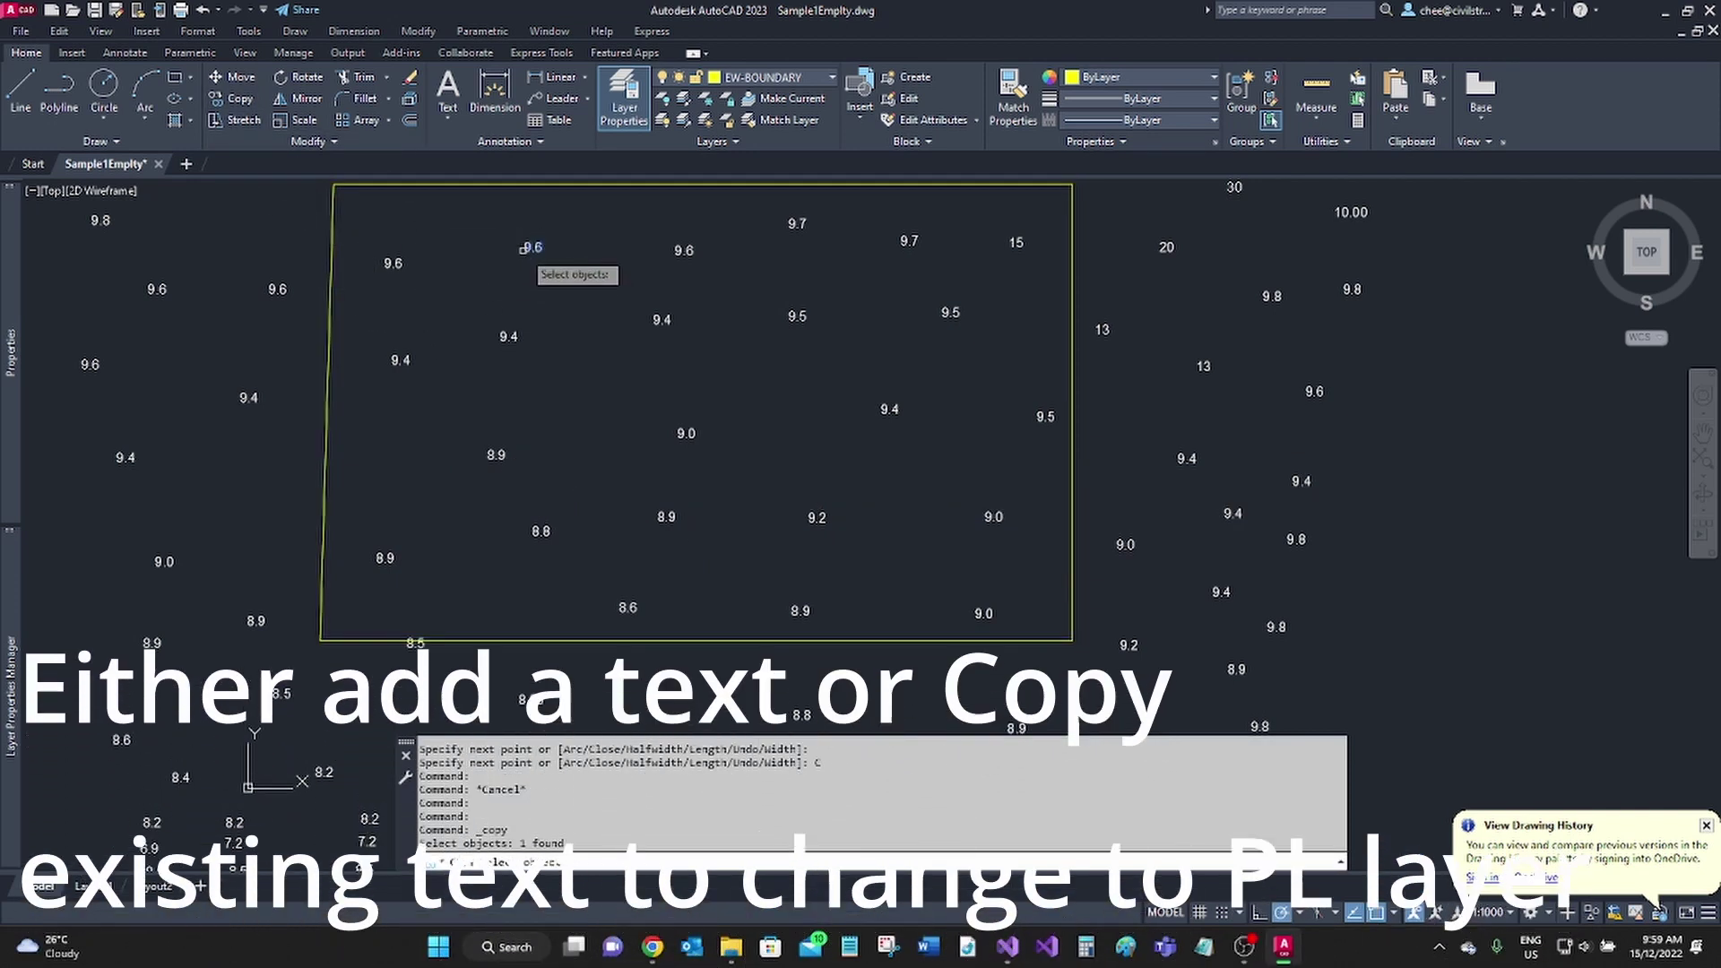
click(523, 253)
key(Return)
click(508, 266)
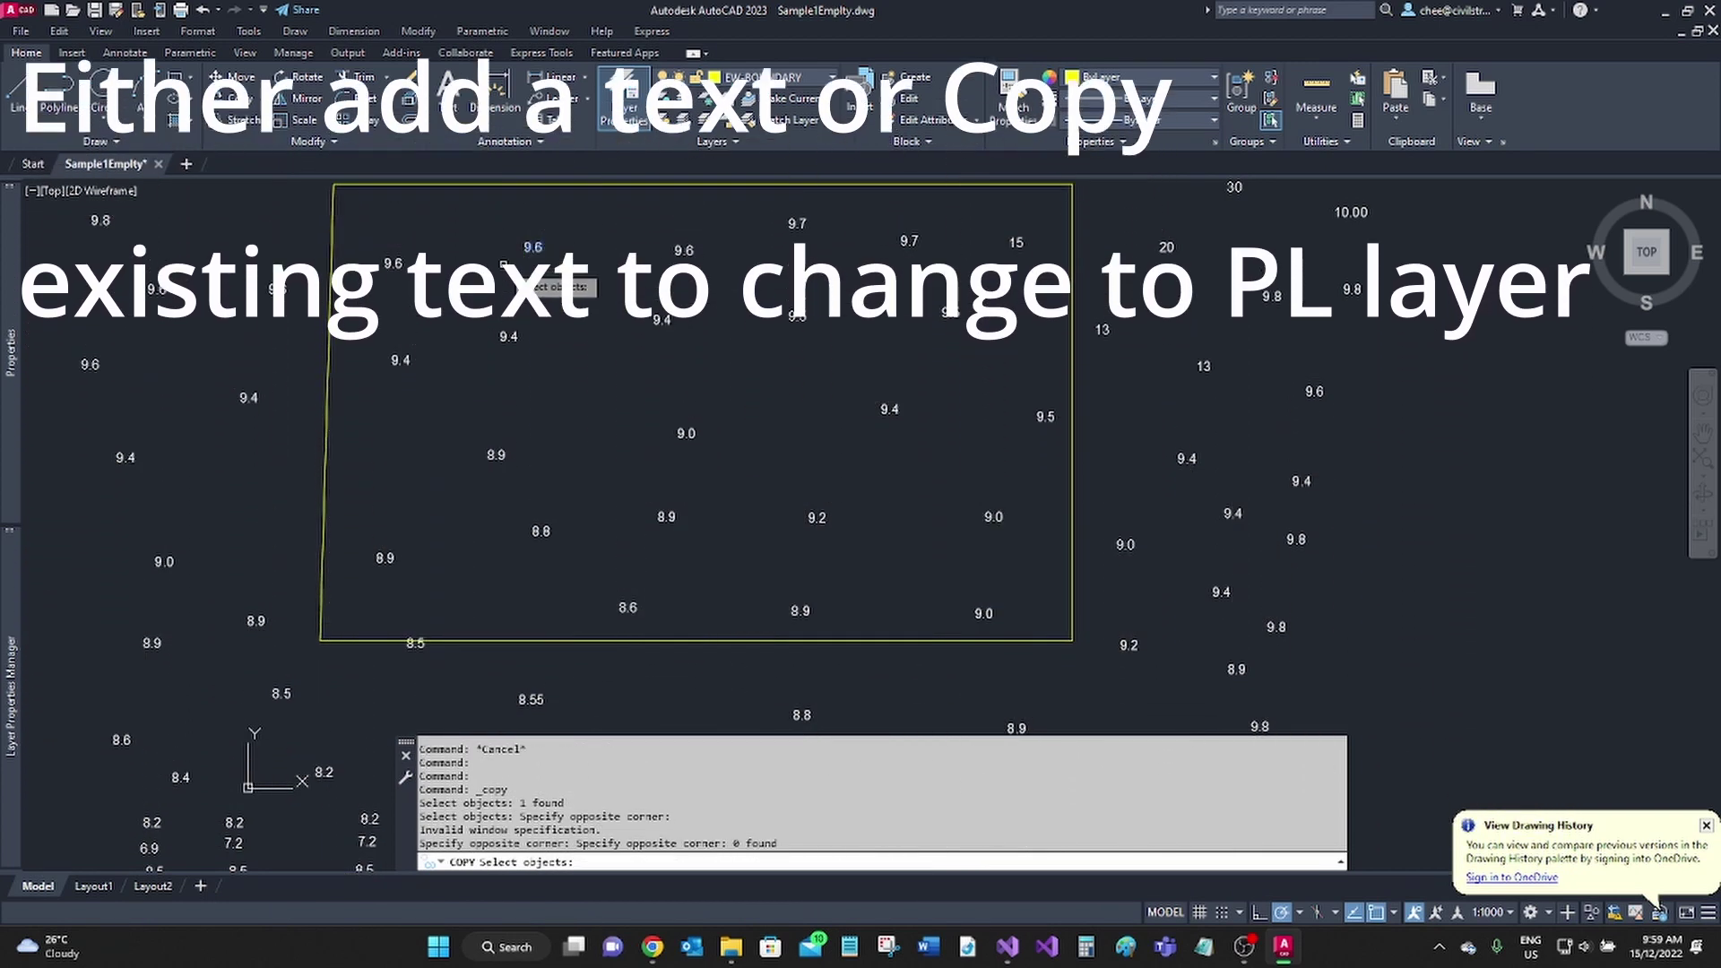
key(Escape)
- Copy a 9.6 spot level text to a free spot inside the boundary and assign the copy to layer PL
click(255, 105)
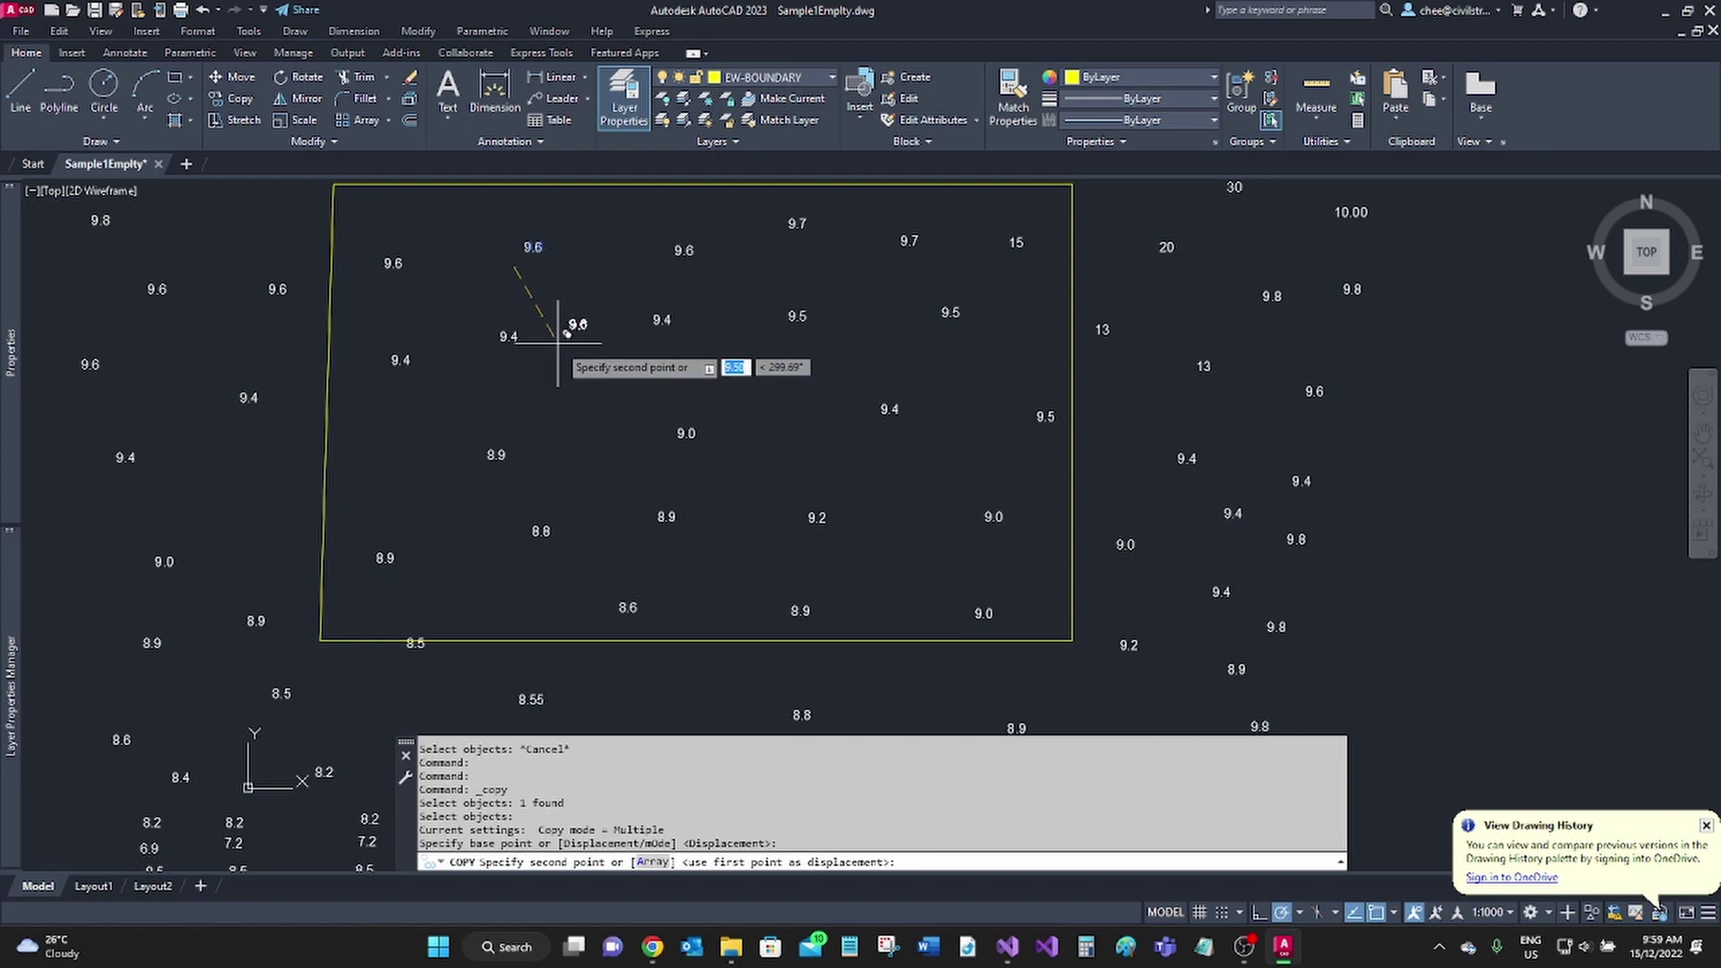
key(Escape)
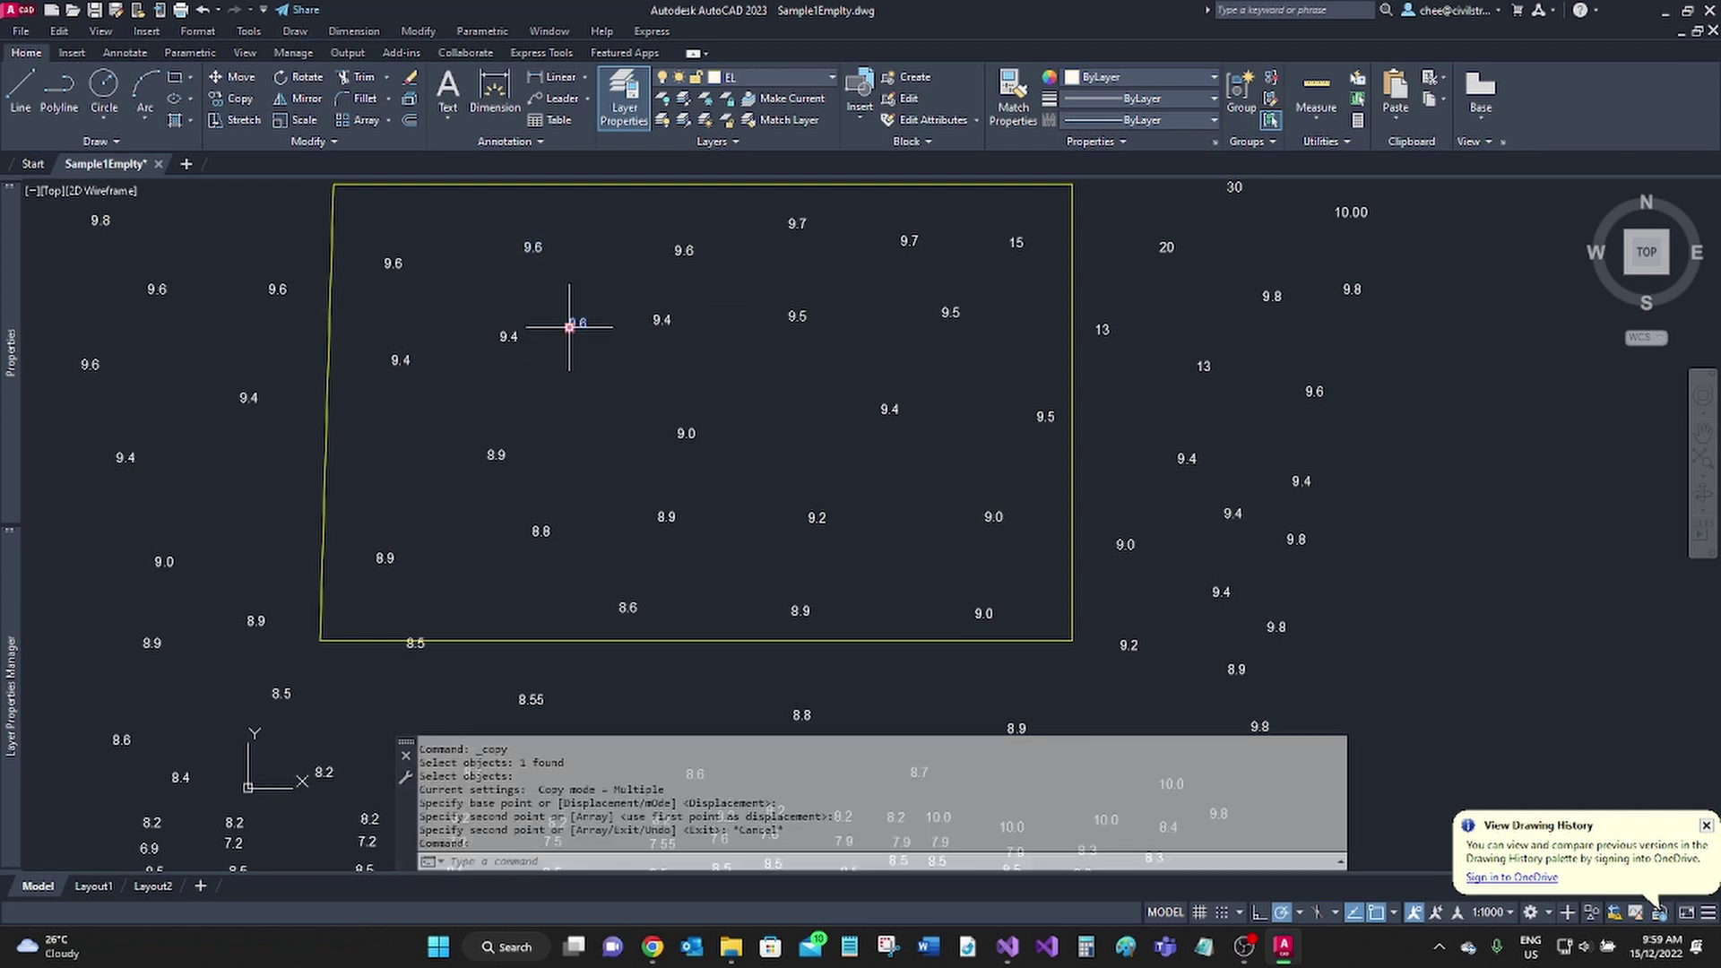
mouse_move(7, 360)
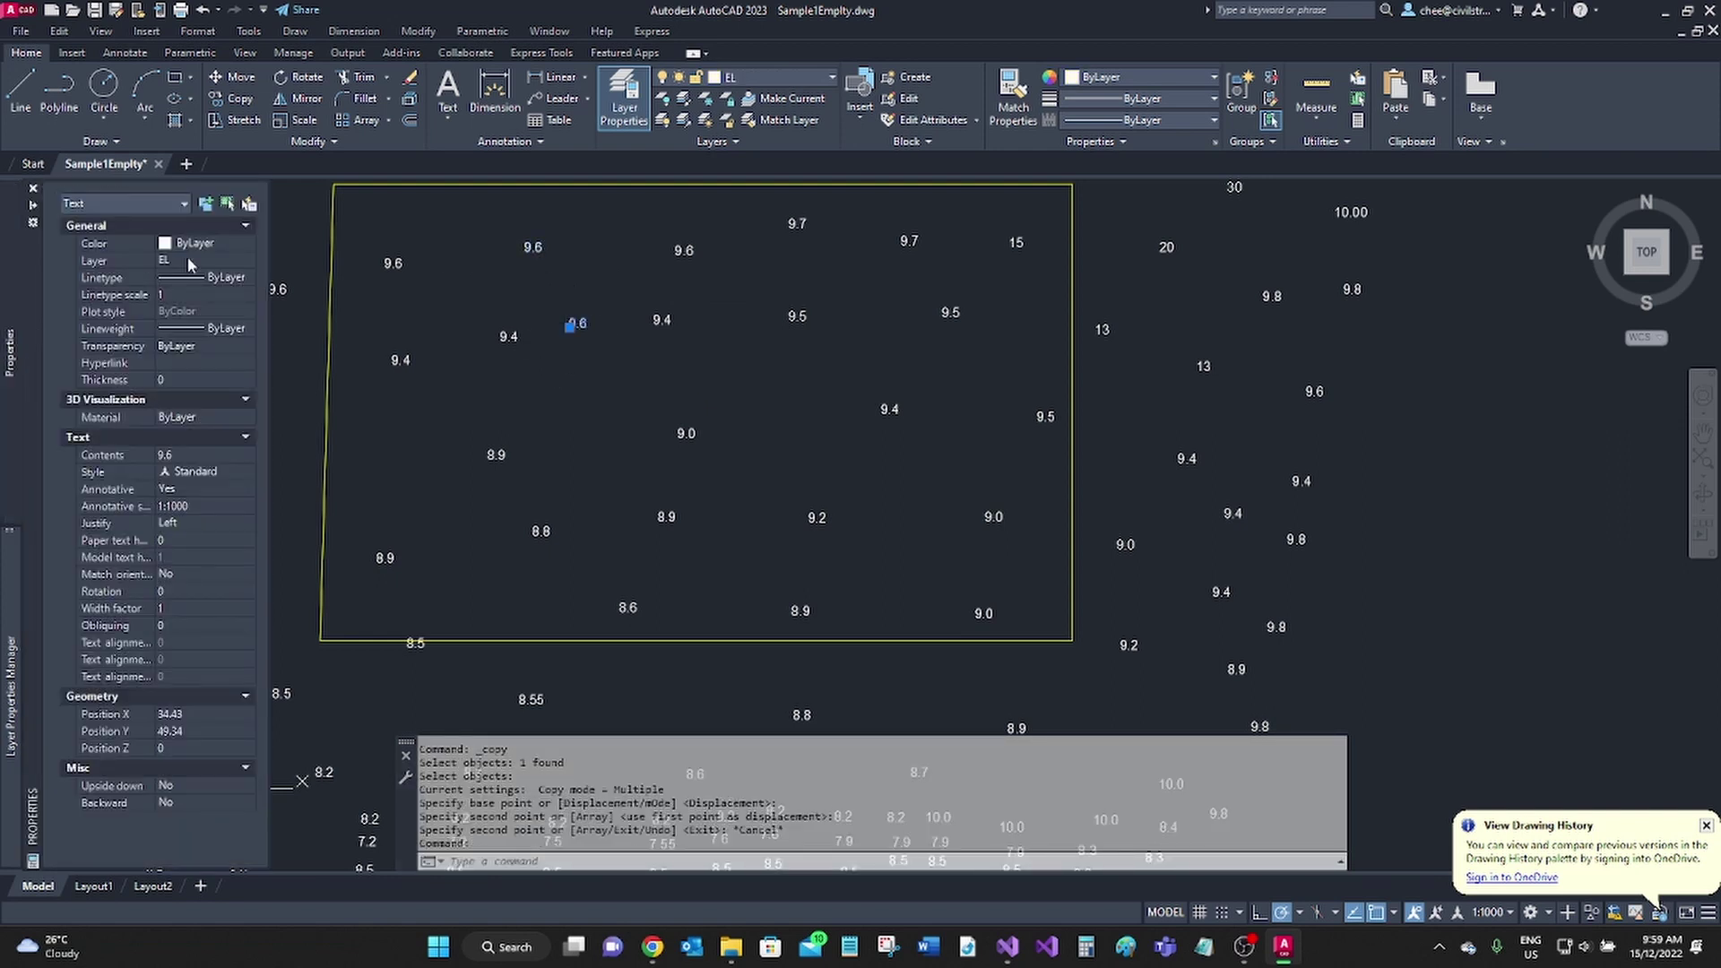
click(179, 360)
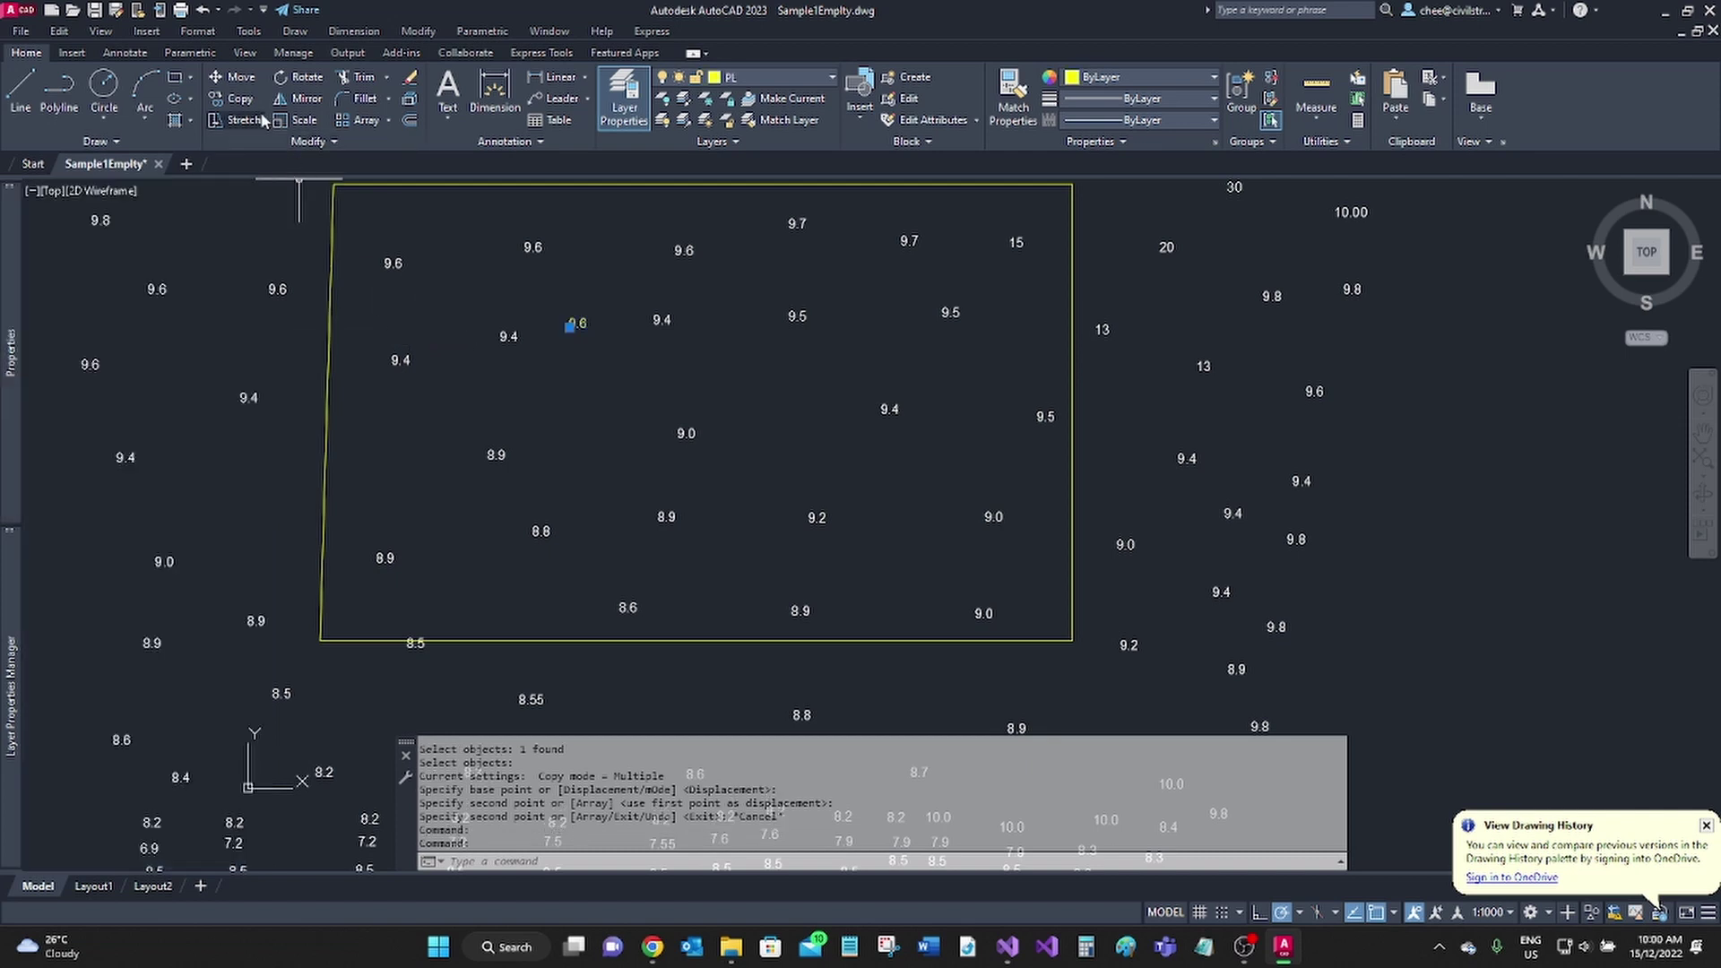
- Copy the PL level text to three more spots inside the boundary so the four proposed levels form a rough rectangle
click(235, 99)
click(541, 318)
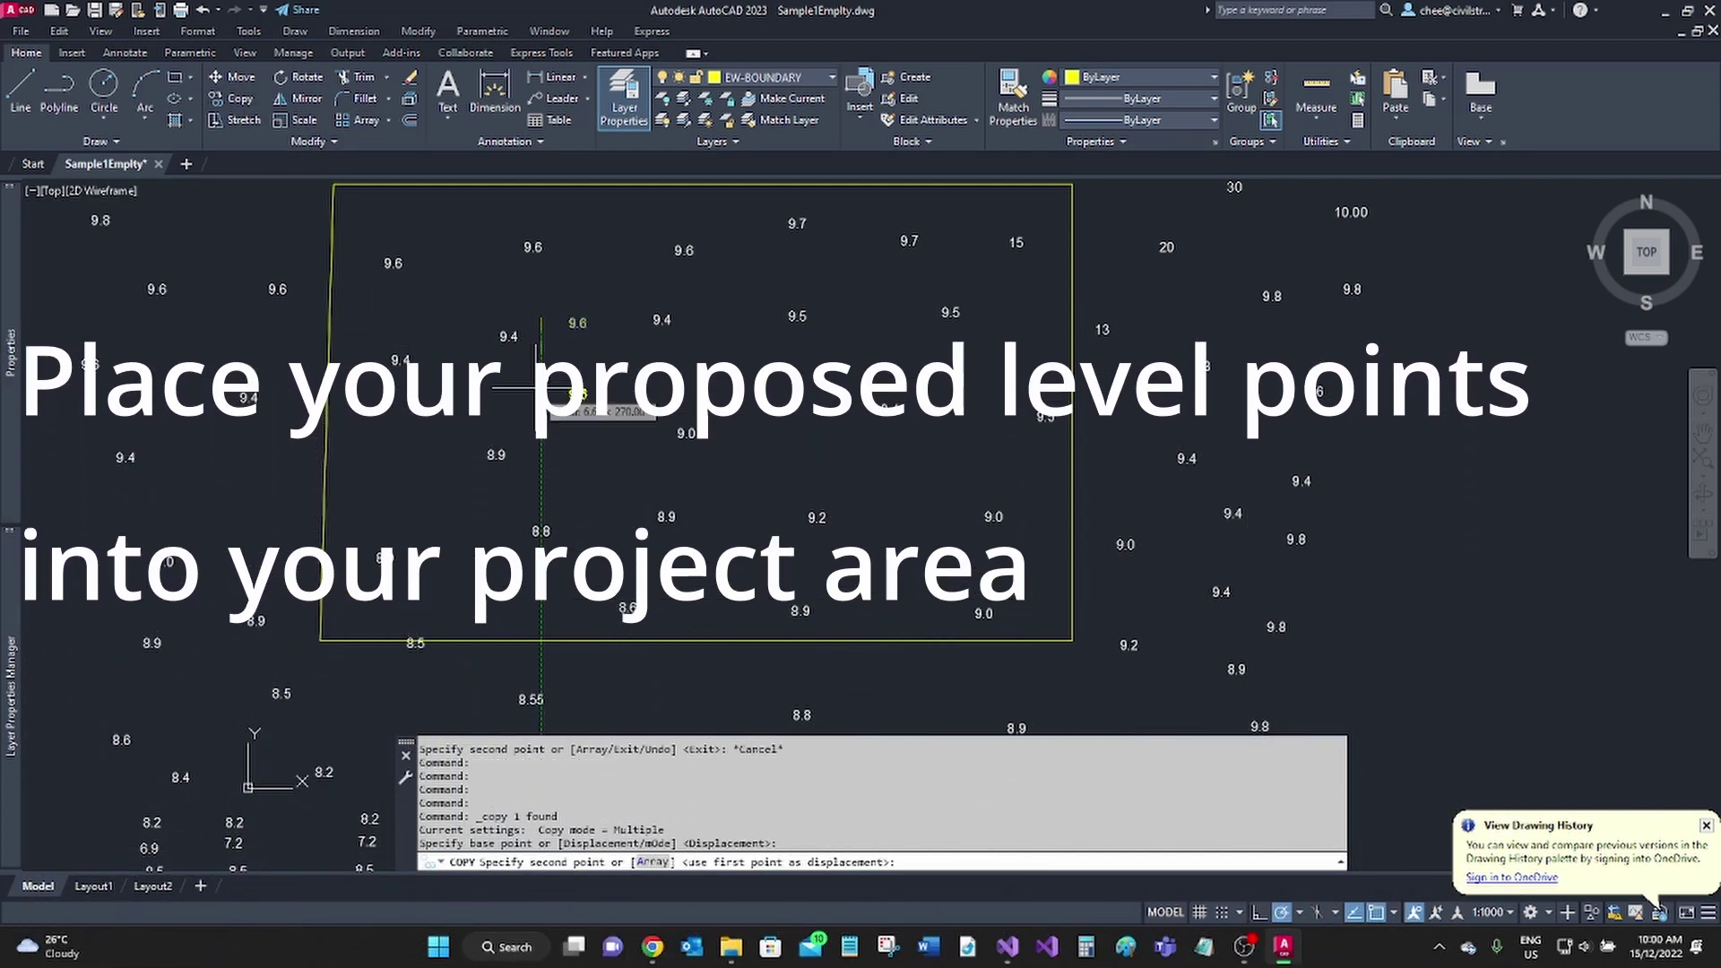
click(540, 492)
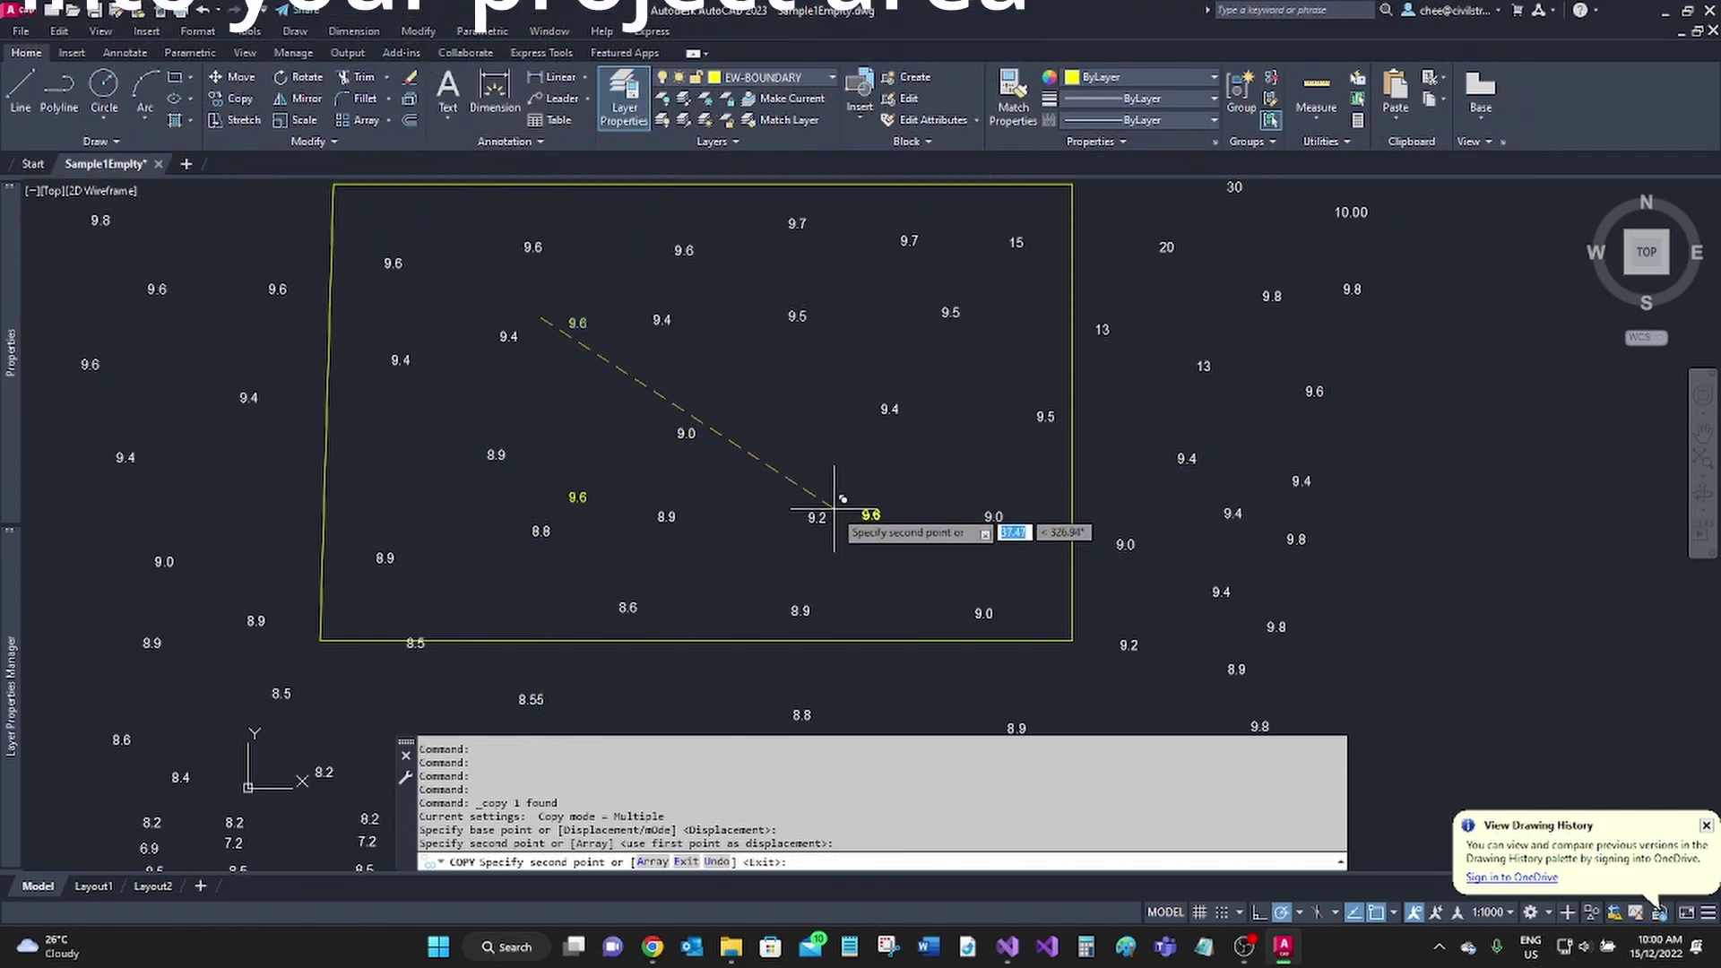
click(836, 319)
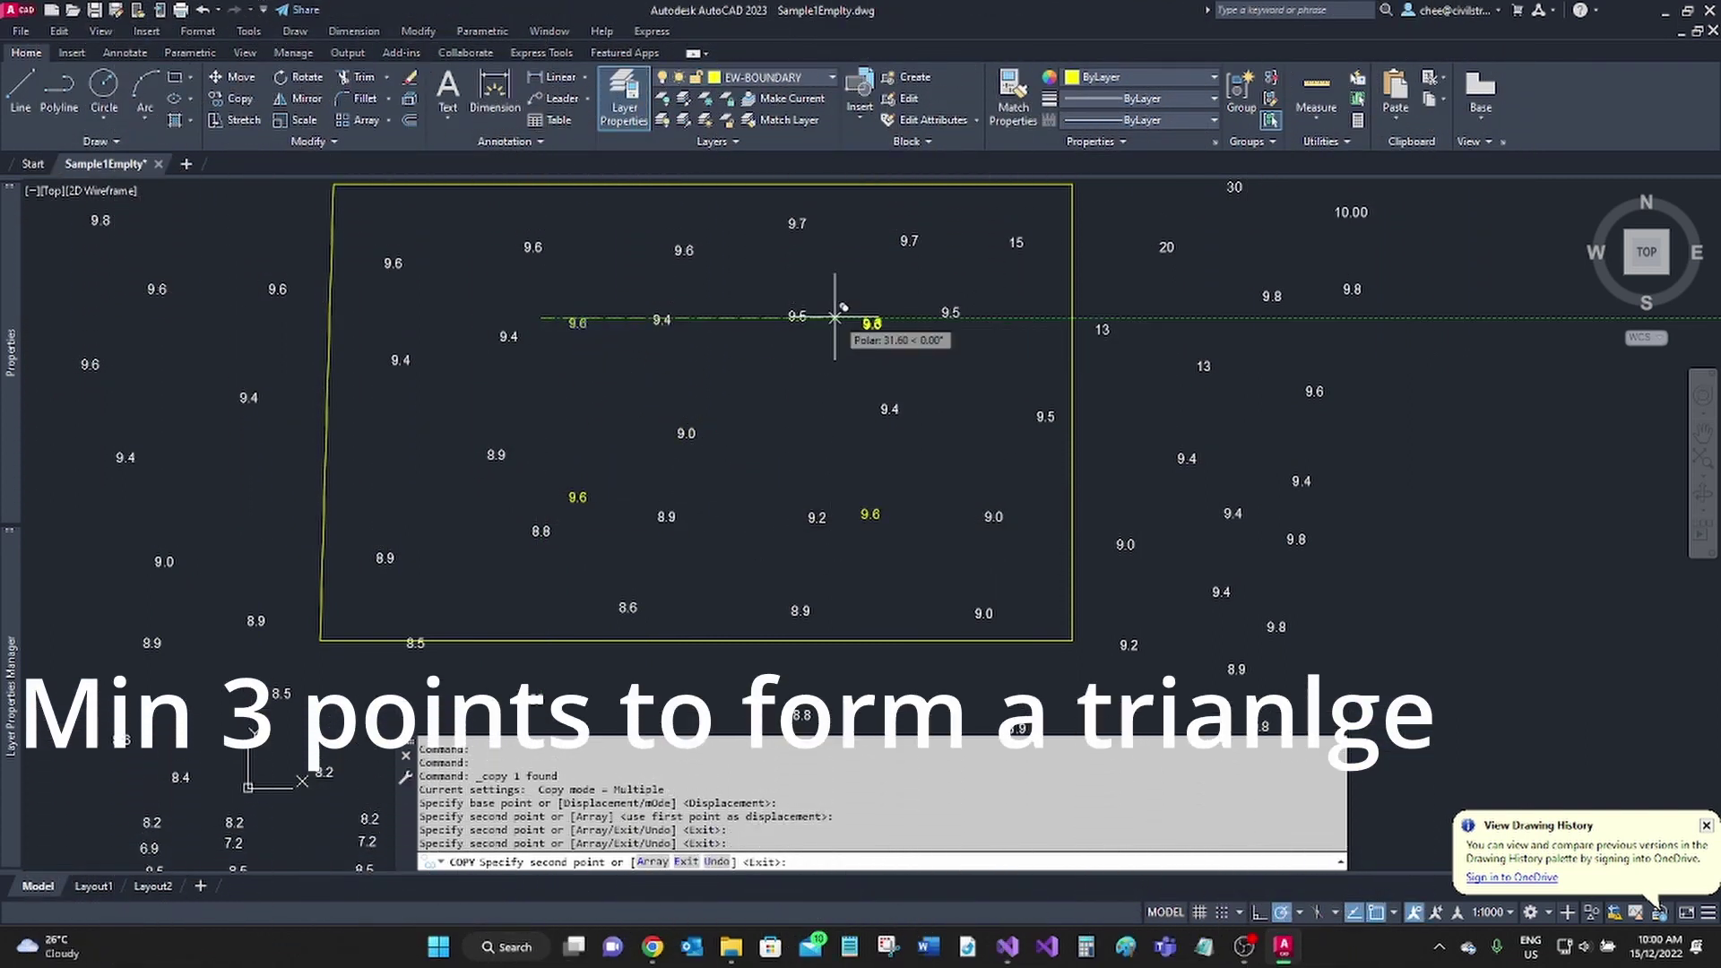
key(Return)
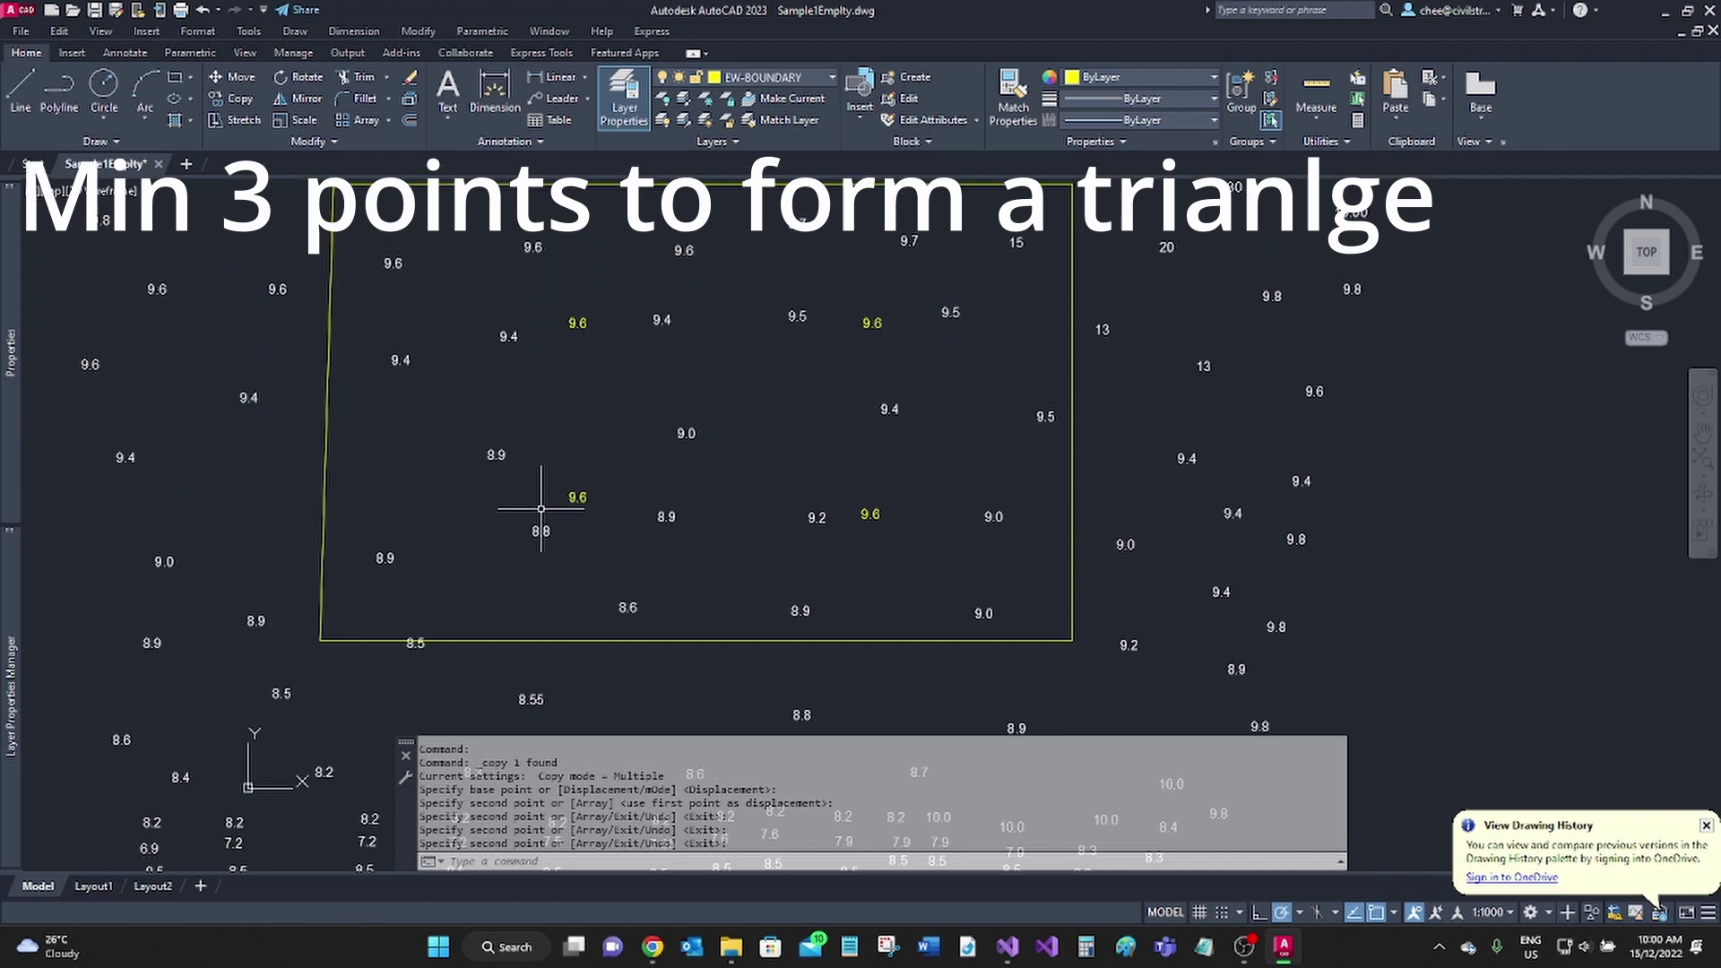
- Load ZeonEarth.dll with the NETLOAD command and continue without registration
text(N)
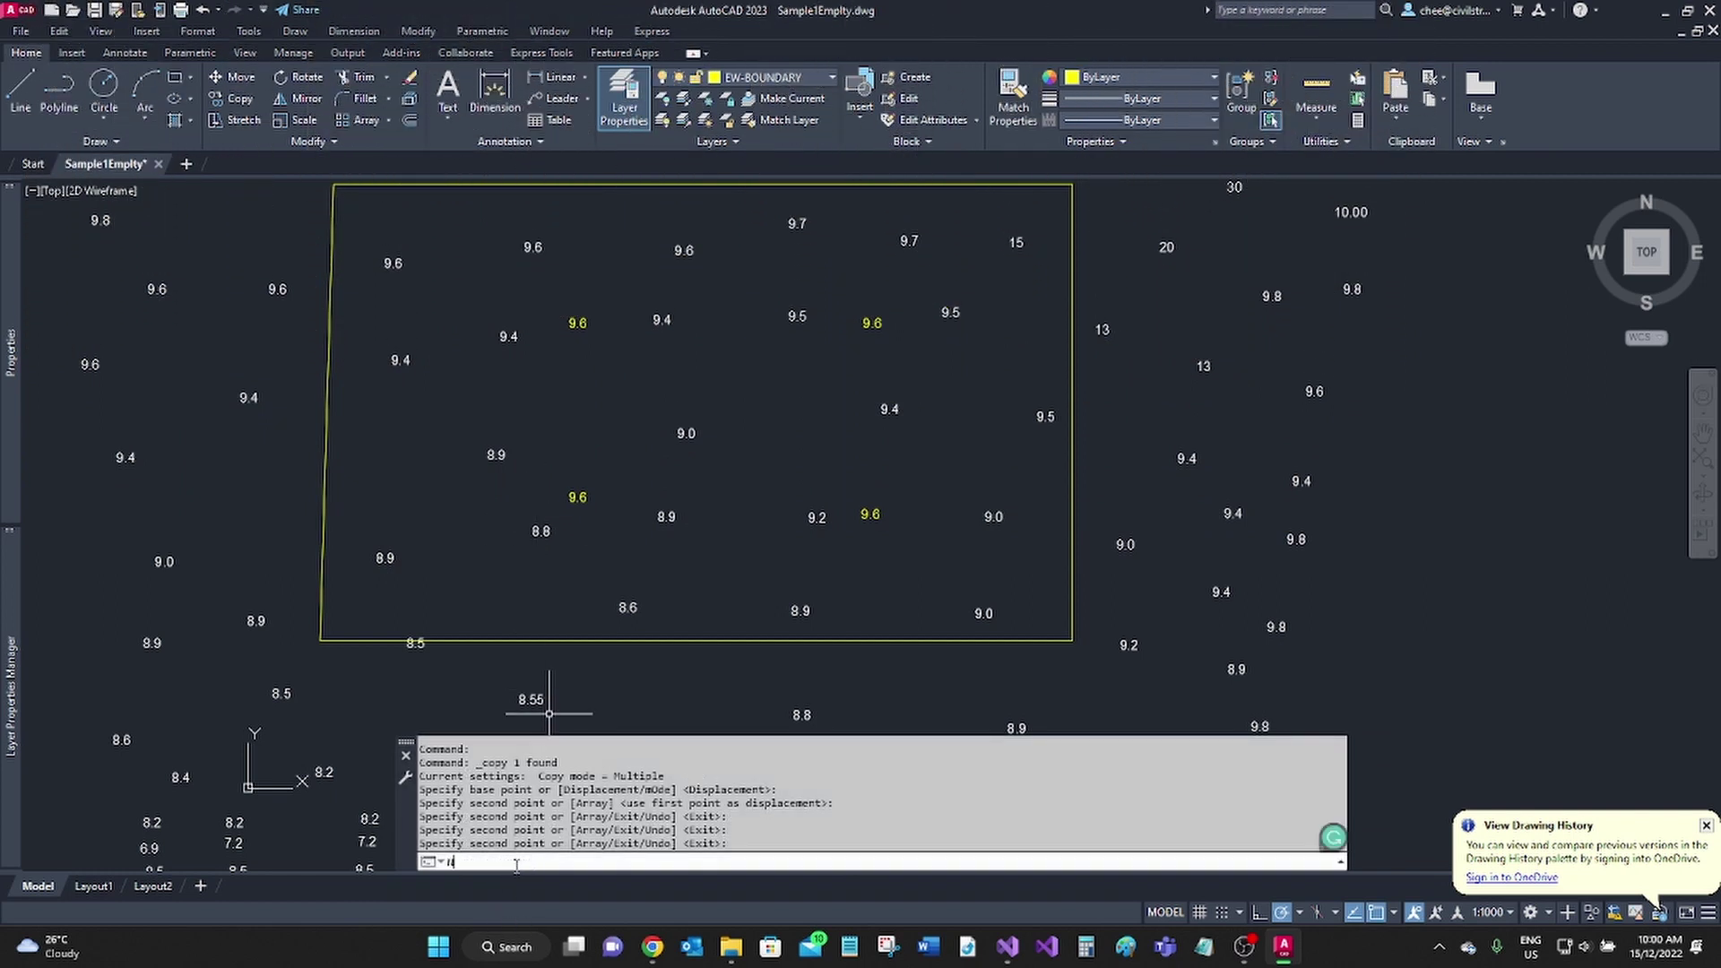
text(ETLOAD)
key(Return)
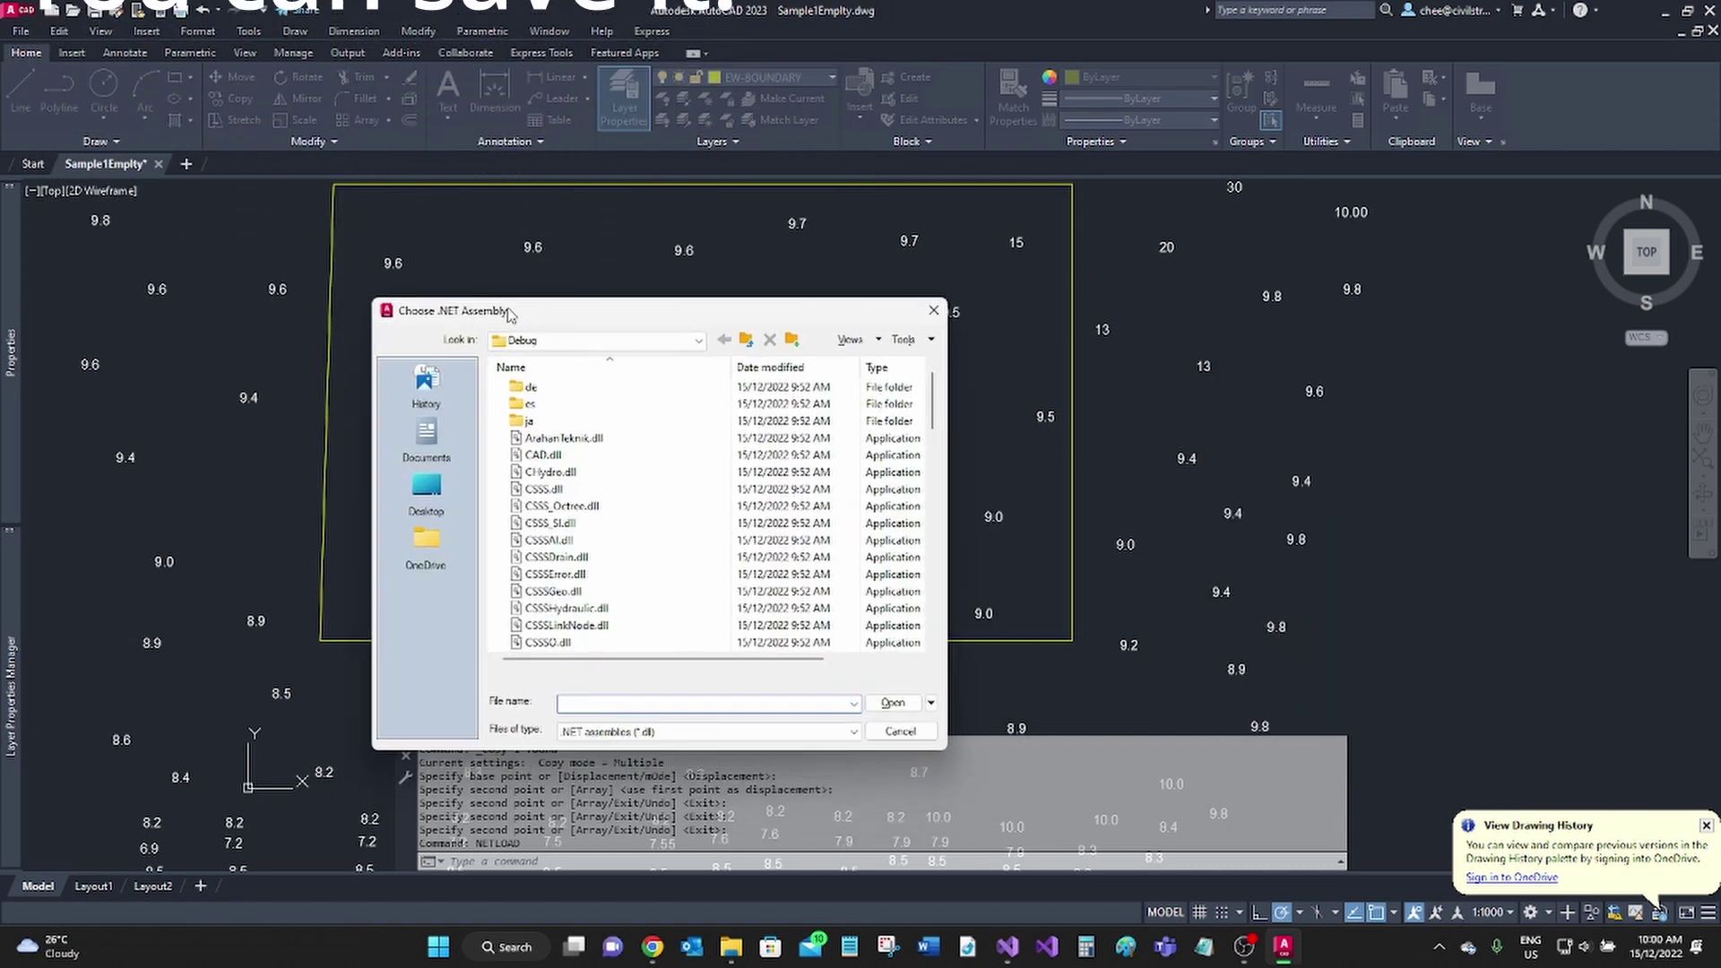
drag(508, 314, 558, 251)
scroll(667, 540, down, 10)
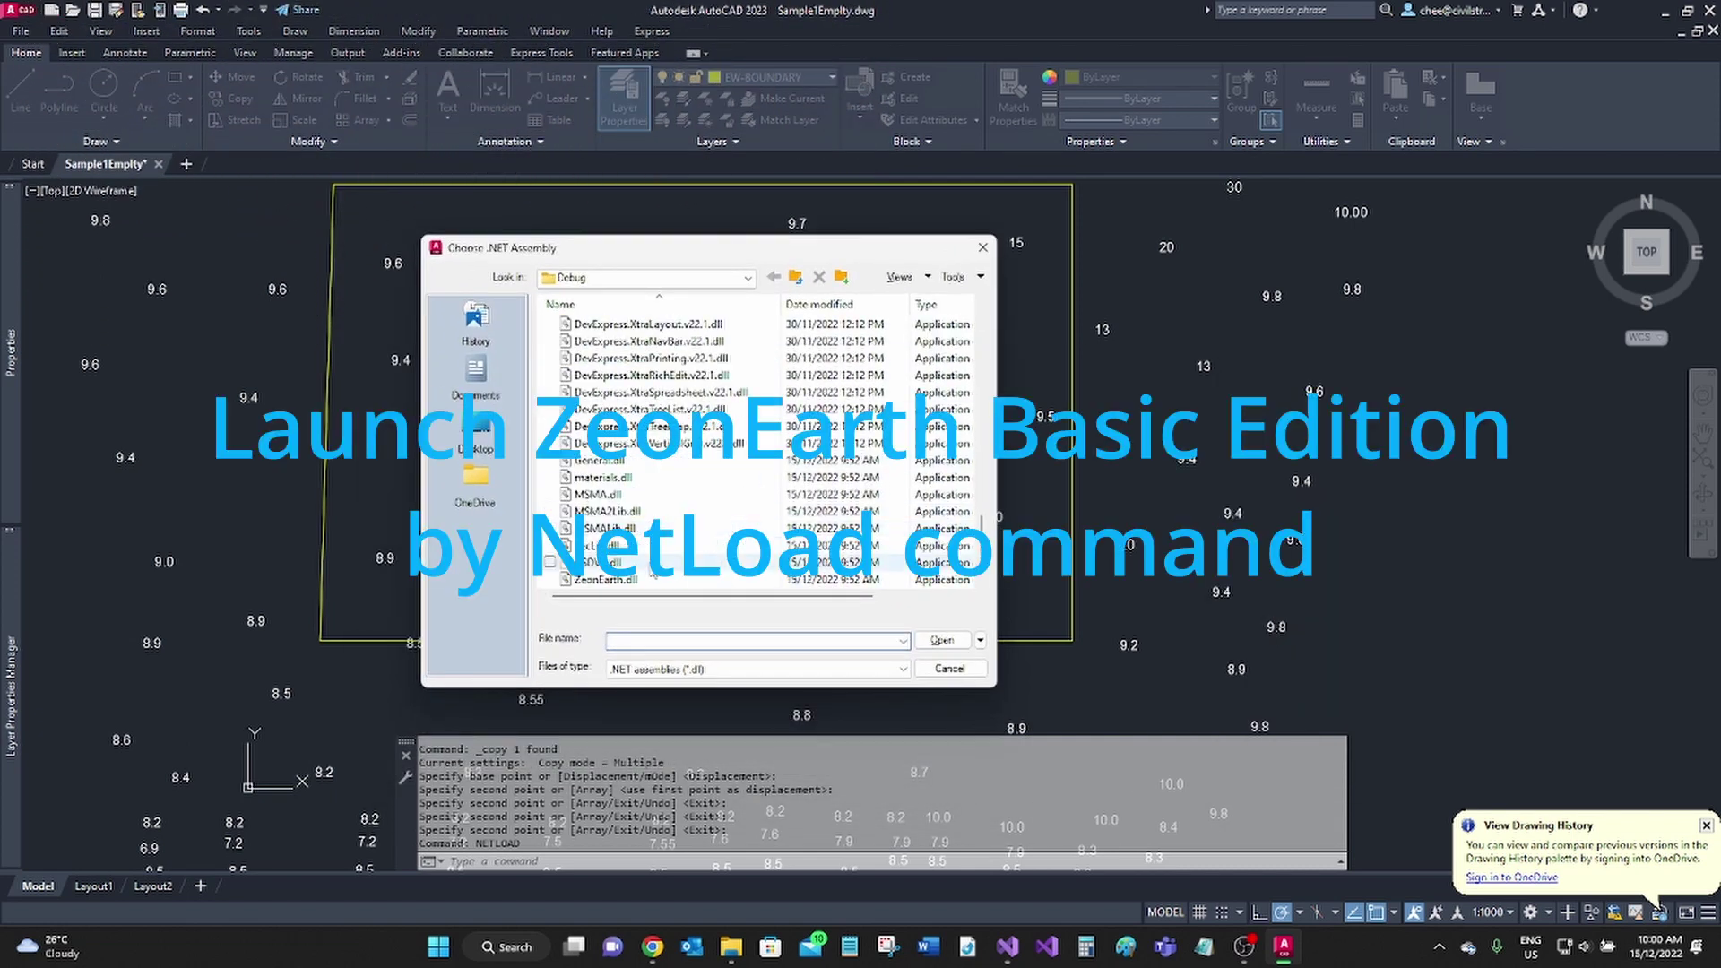
click(941, 640)
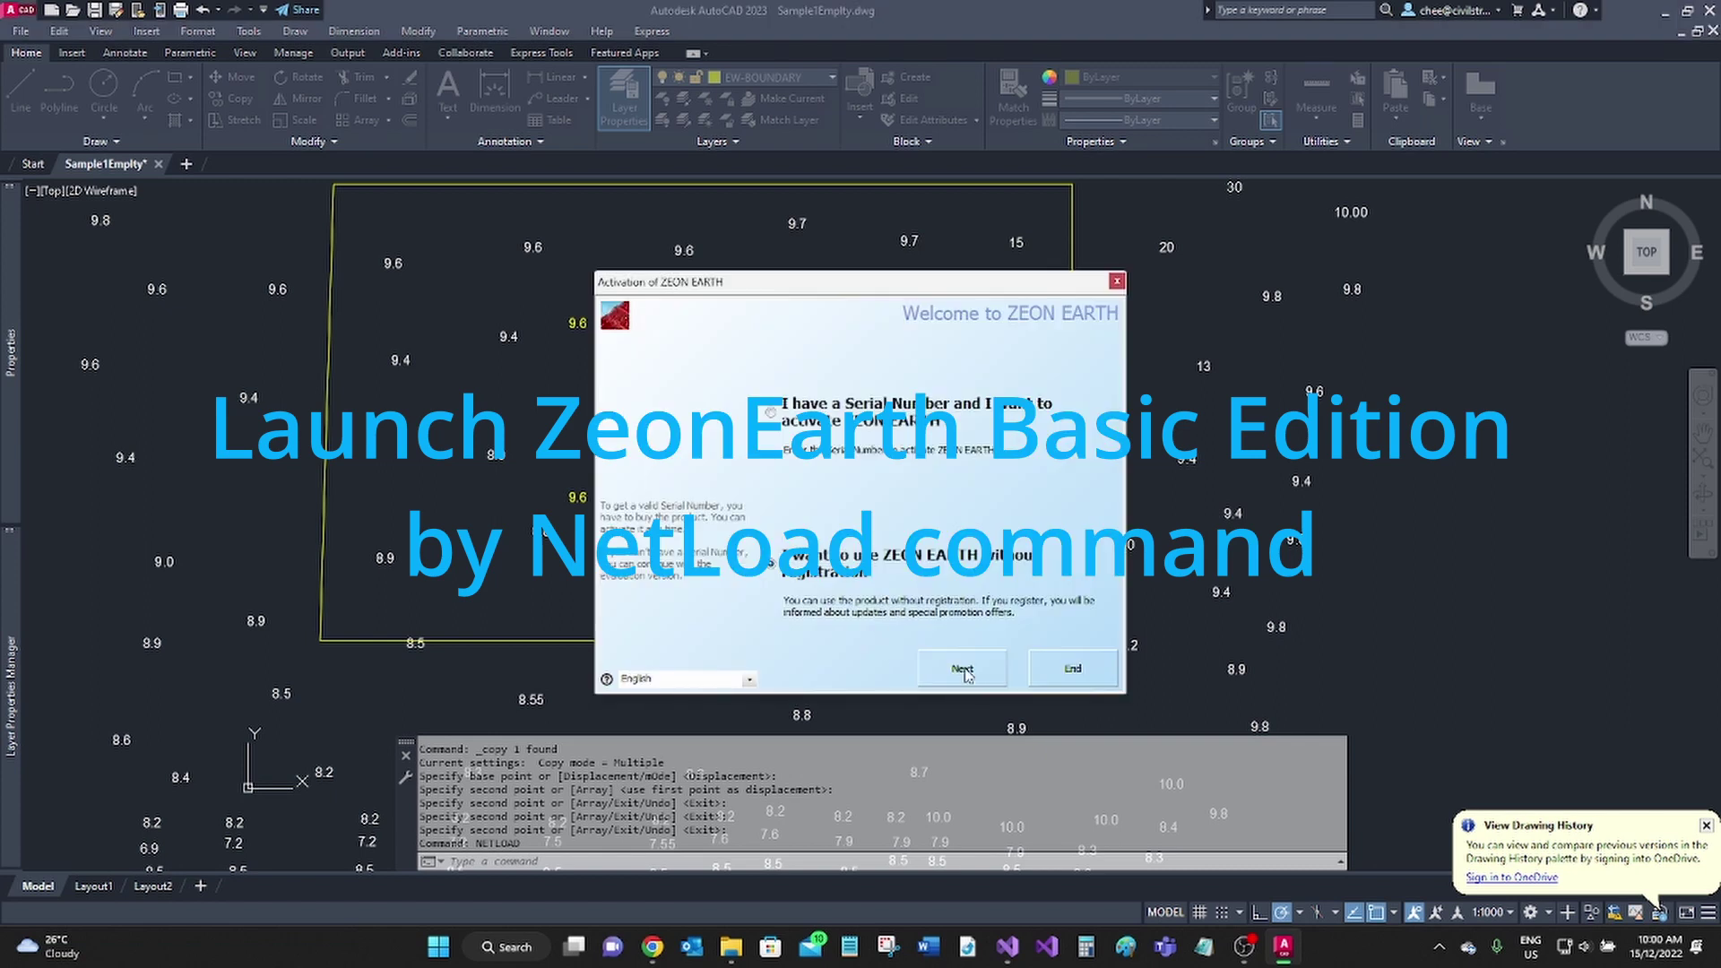
click(964, 670)
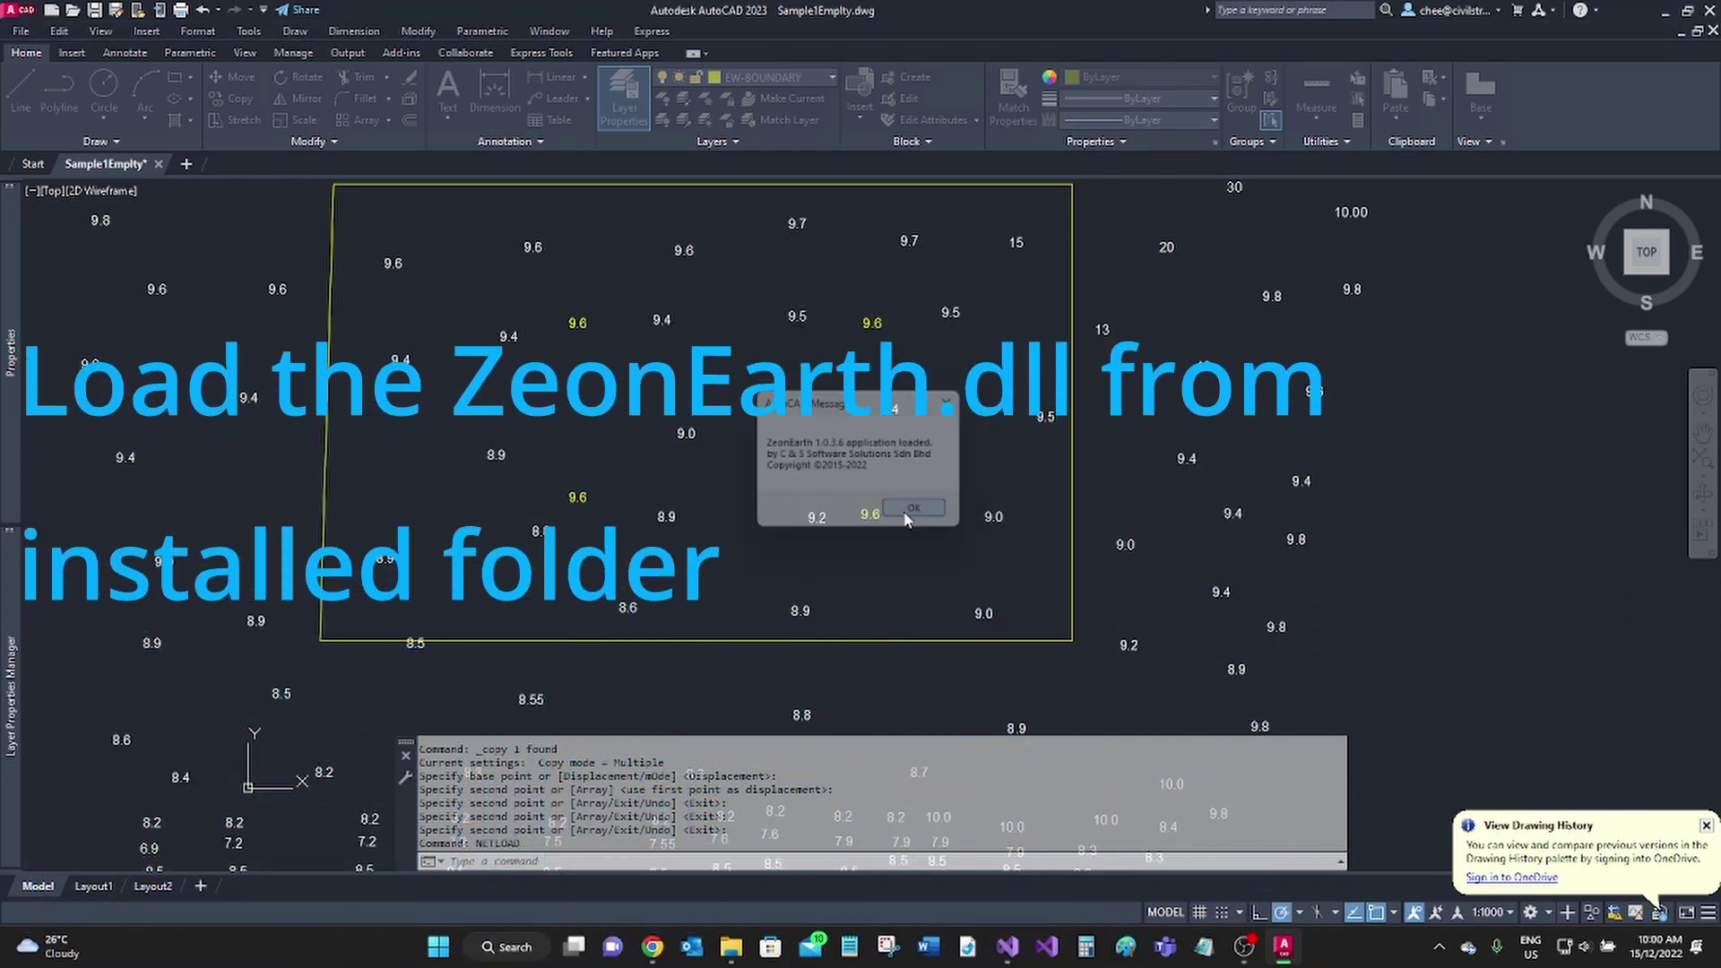
click(907, 511)
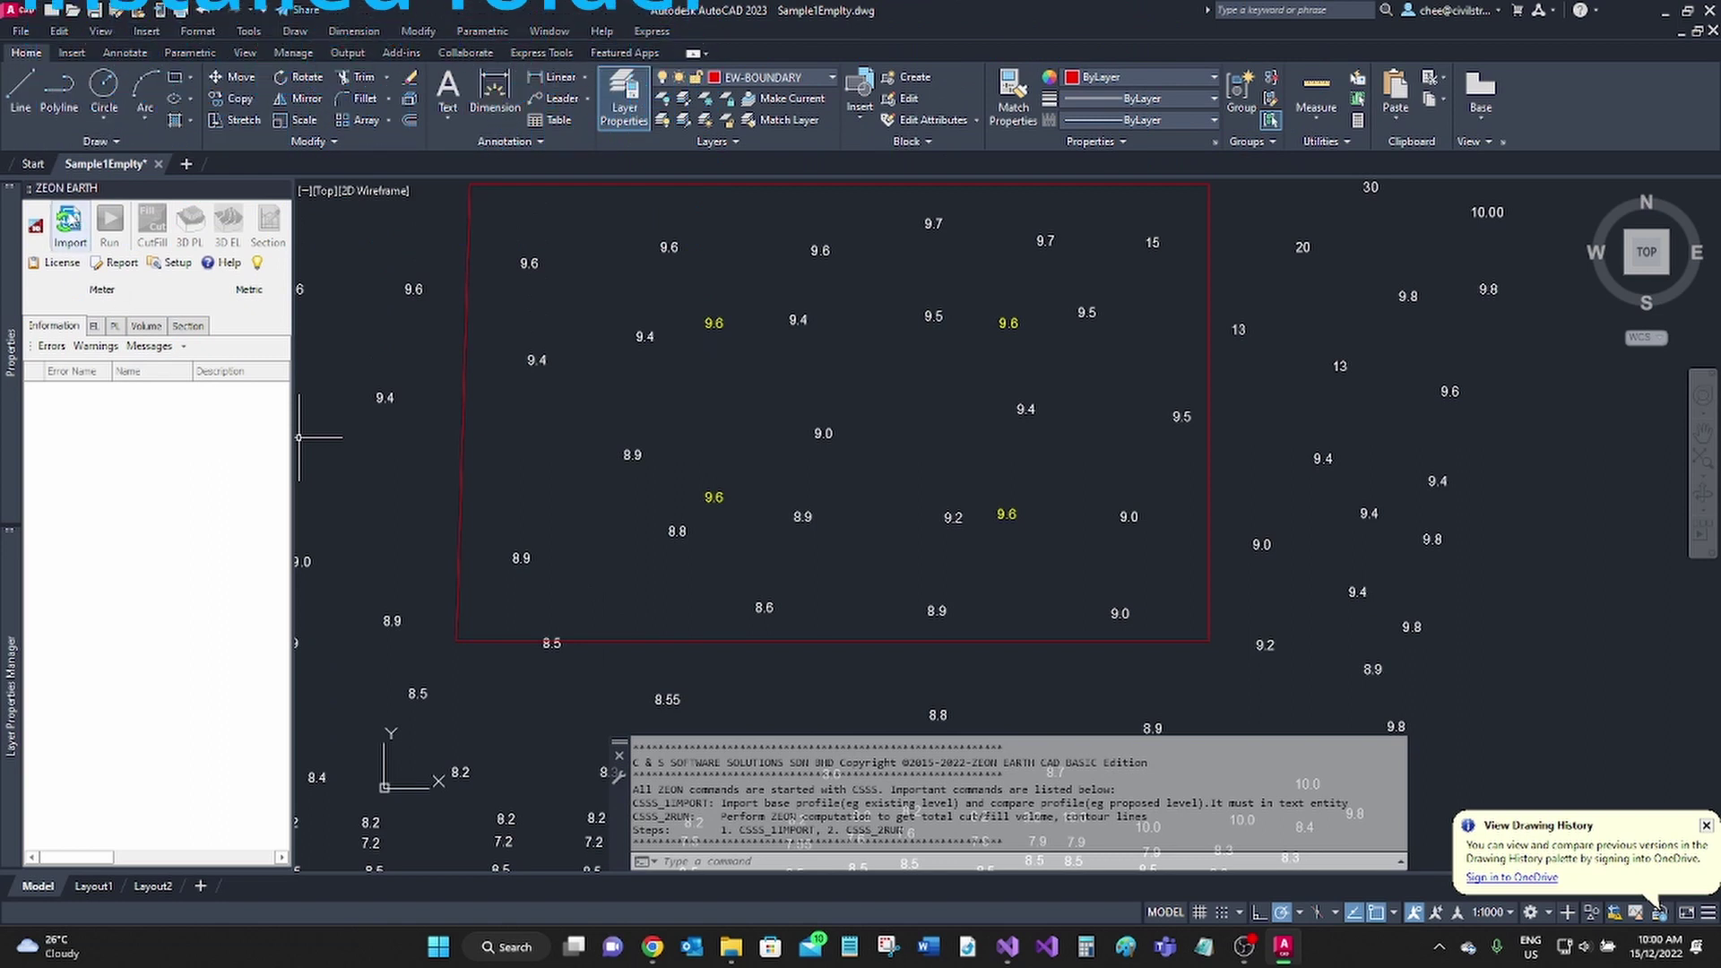
- Import layer EL as existing levels and layer PL as proposed levels in metric units, and run the earthworks computation
click(70, 224)
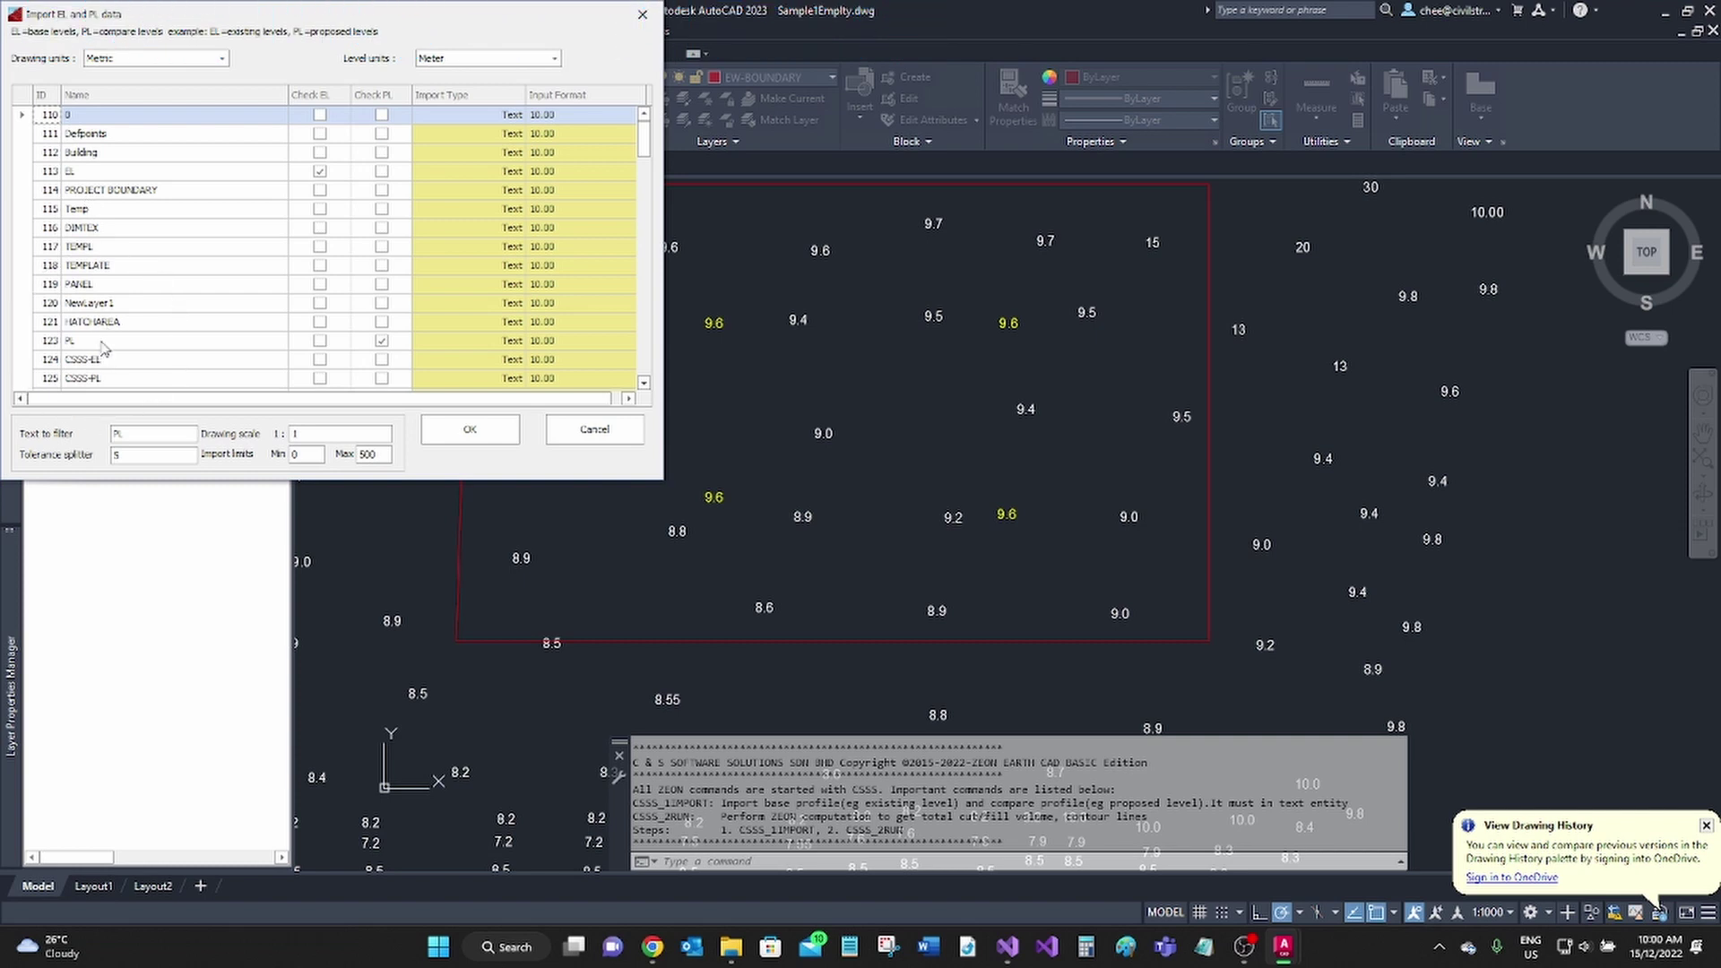
click(470, 434)
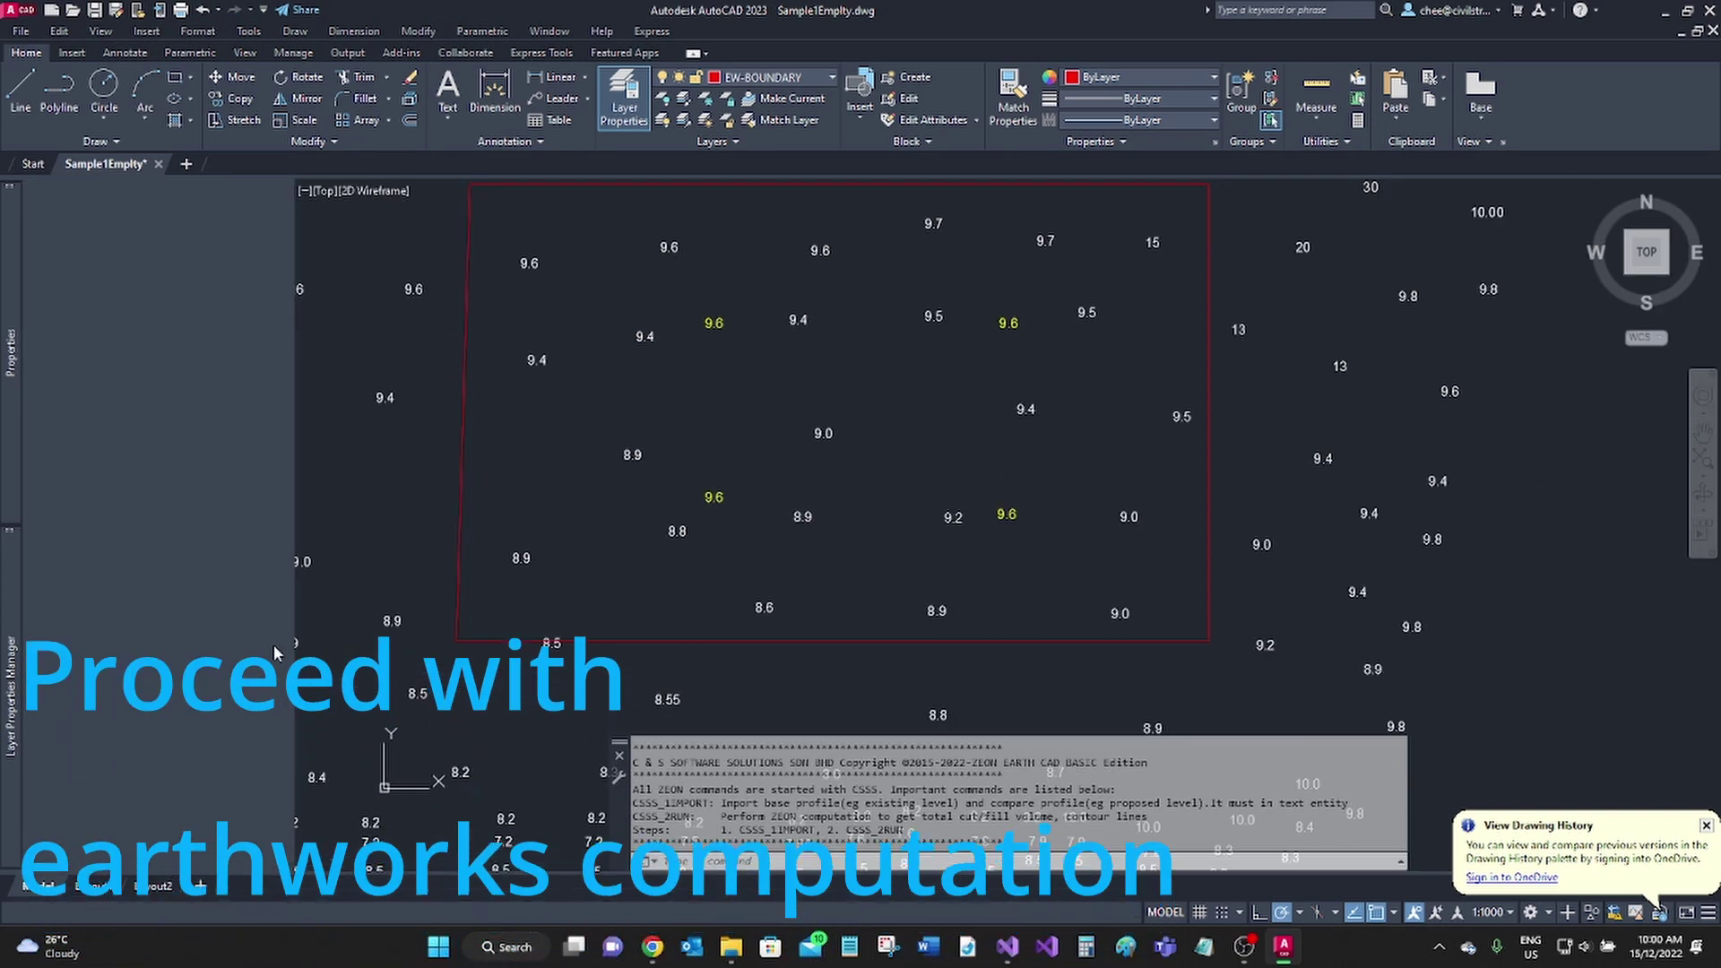
click(828, 508)
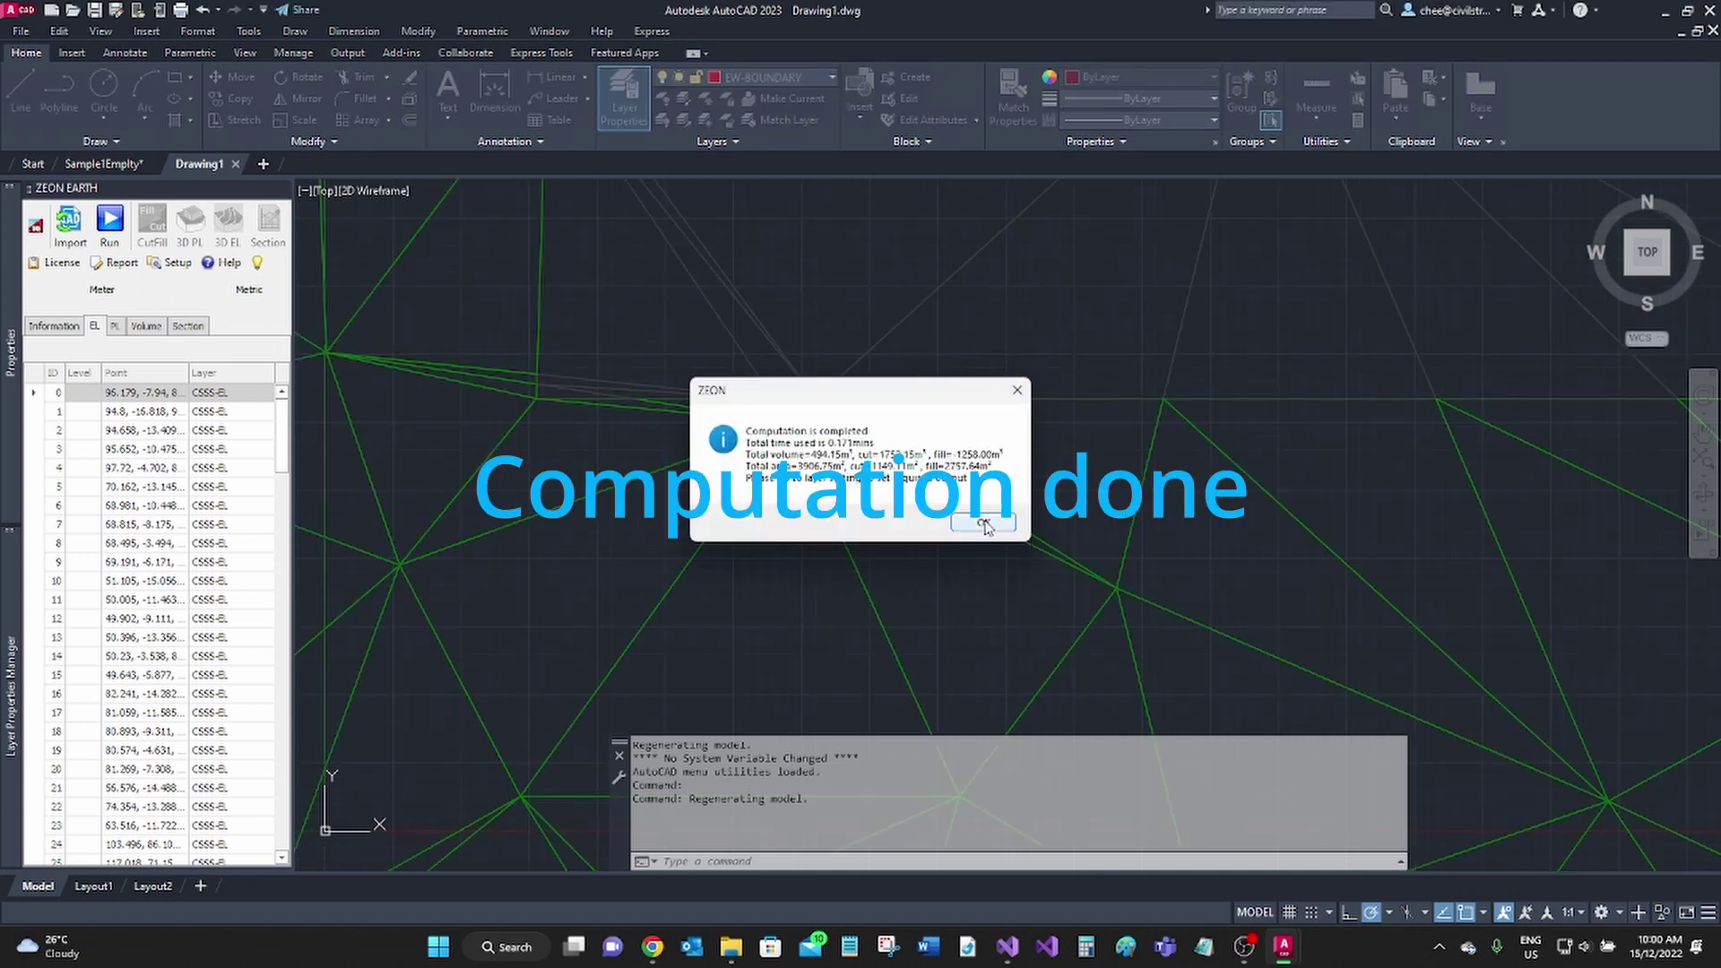
click(983, 523)
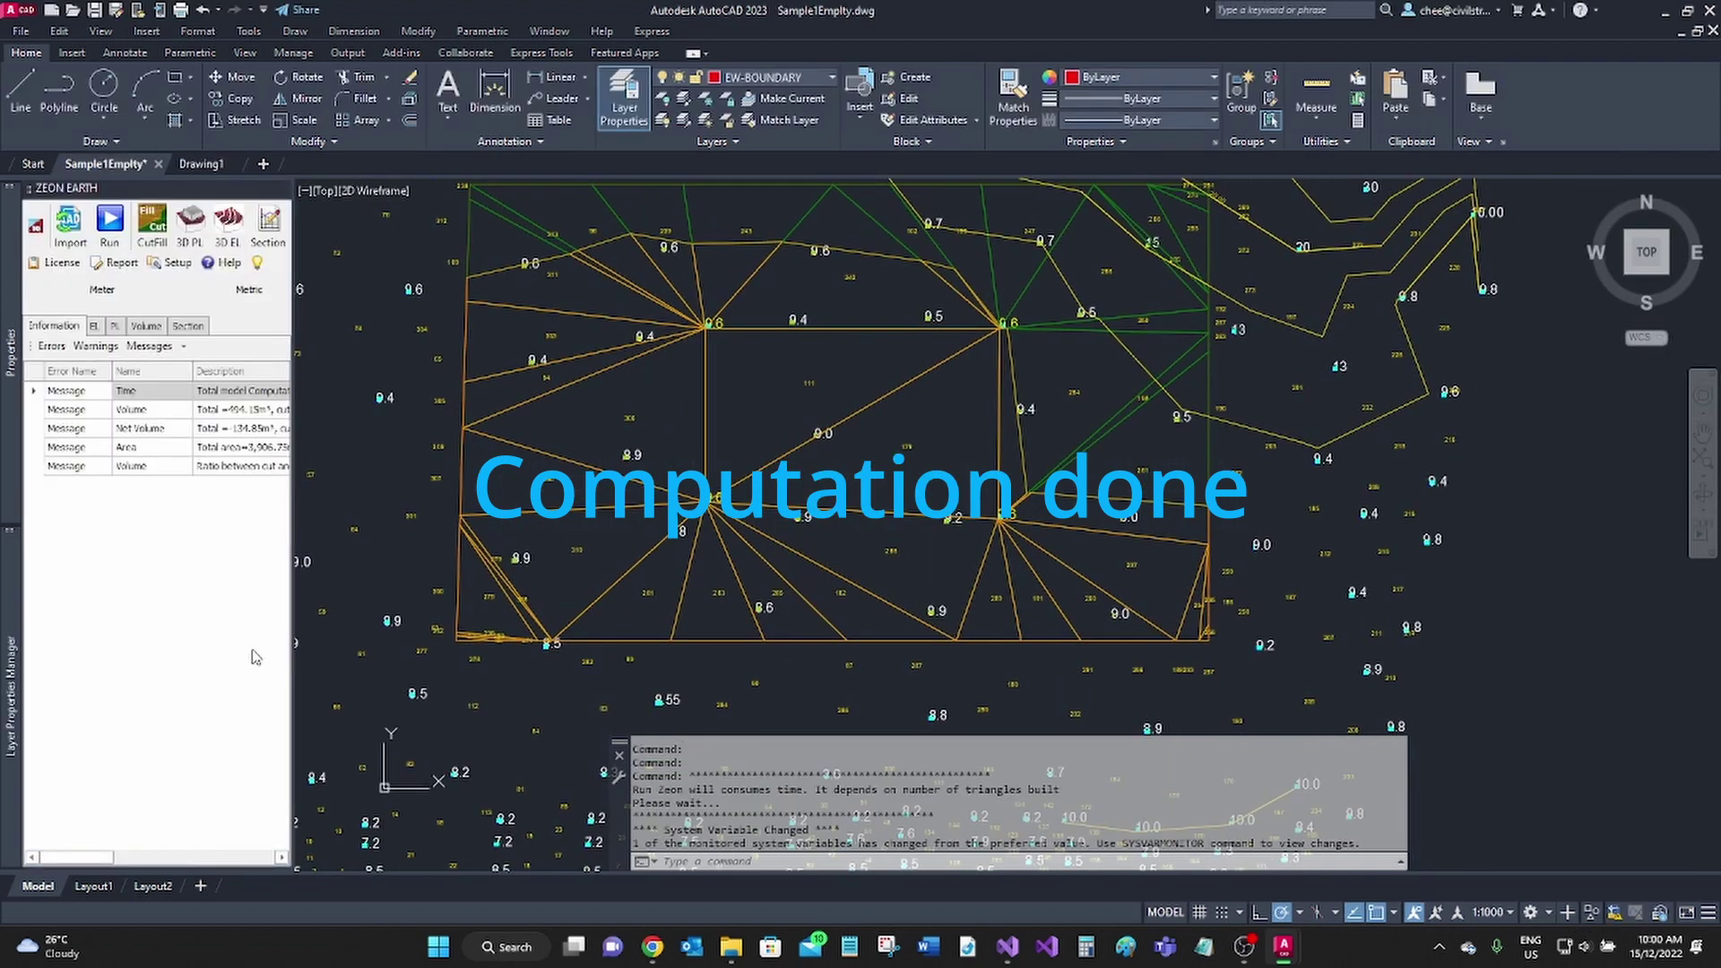
- Review the computed triangulation and look through the lists of existing (EL) and proposed (PL) level points
scroll(529, 631, down, 4)
scroll(488, 587, up, 2)
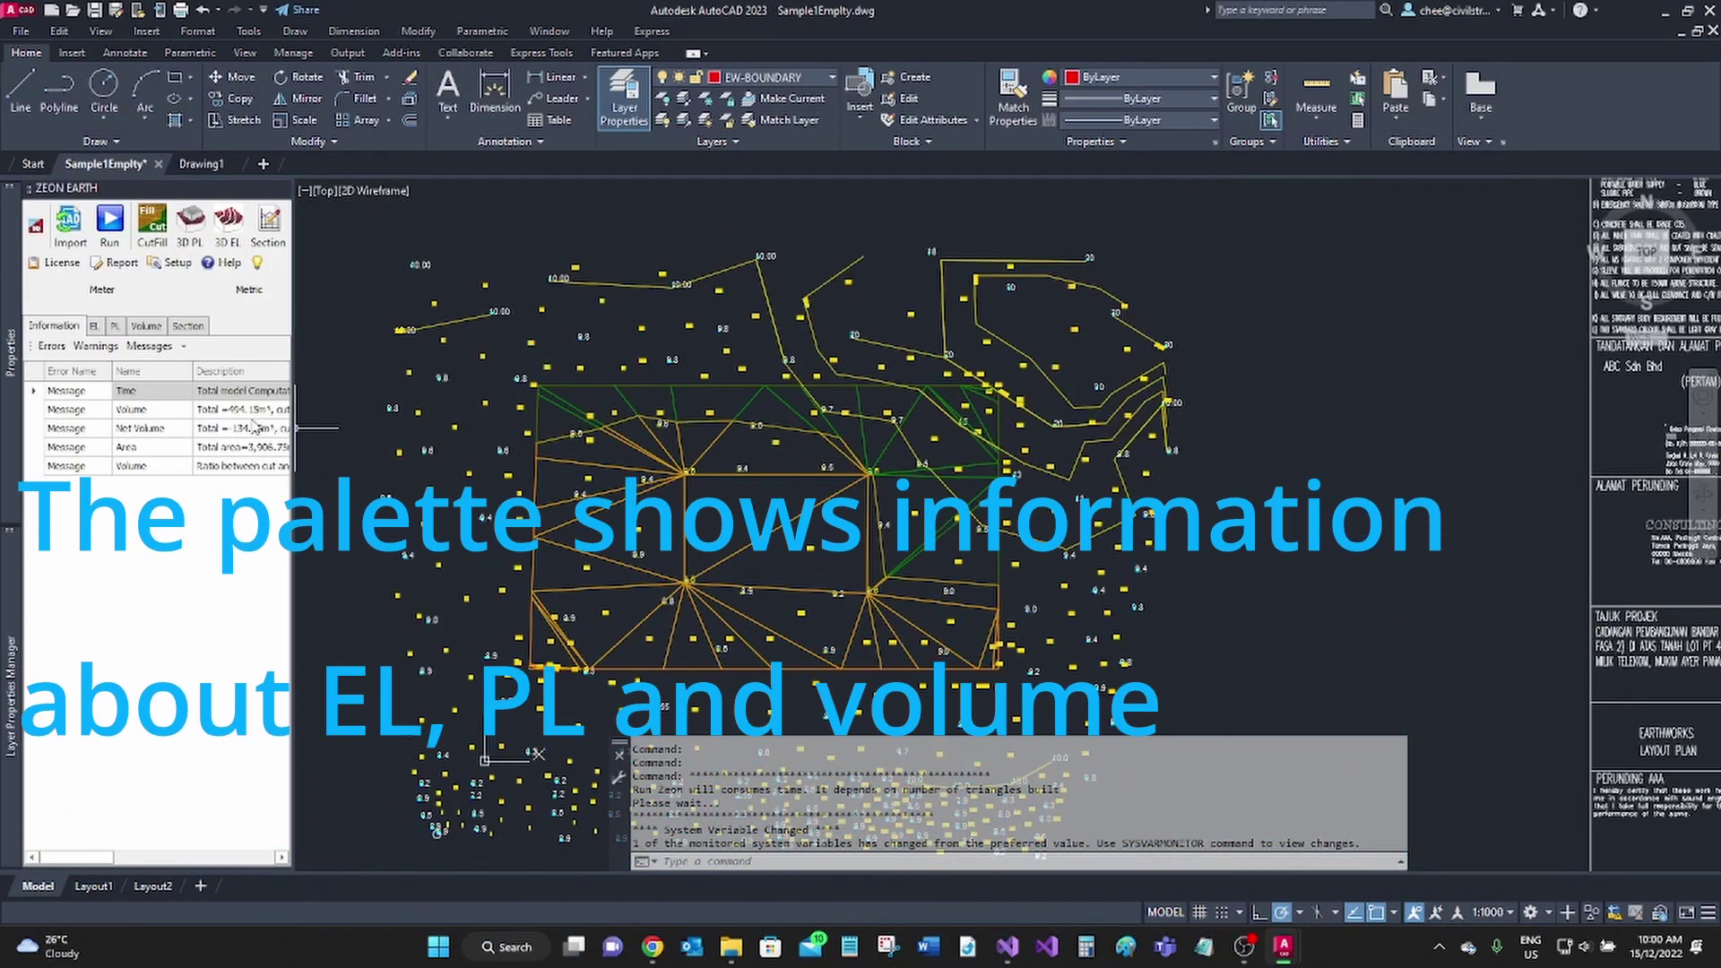
click(95, 328)
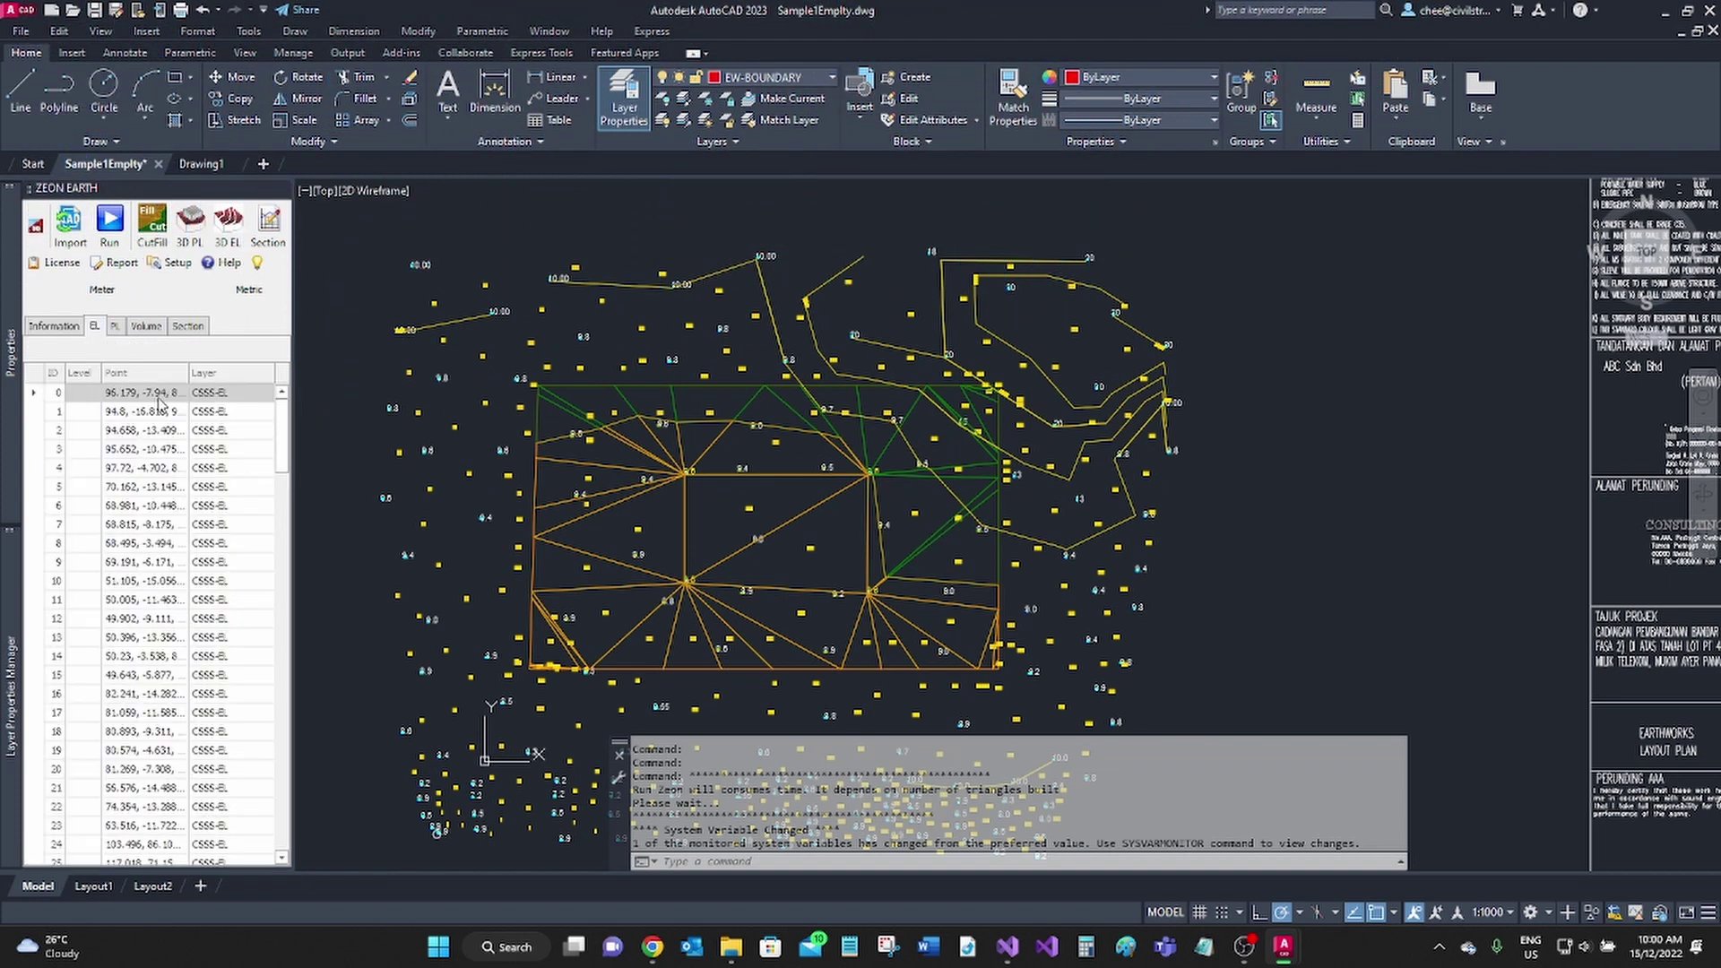
drag(274, 511, 255, 691)
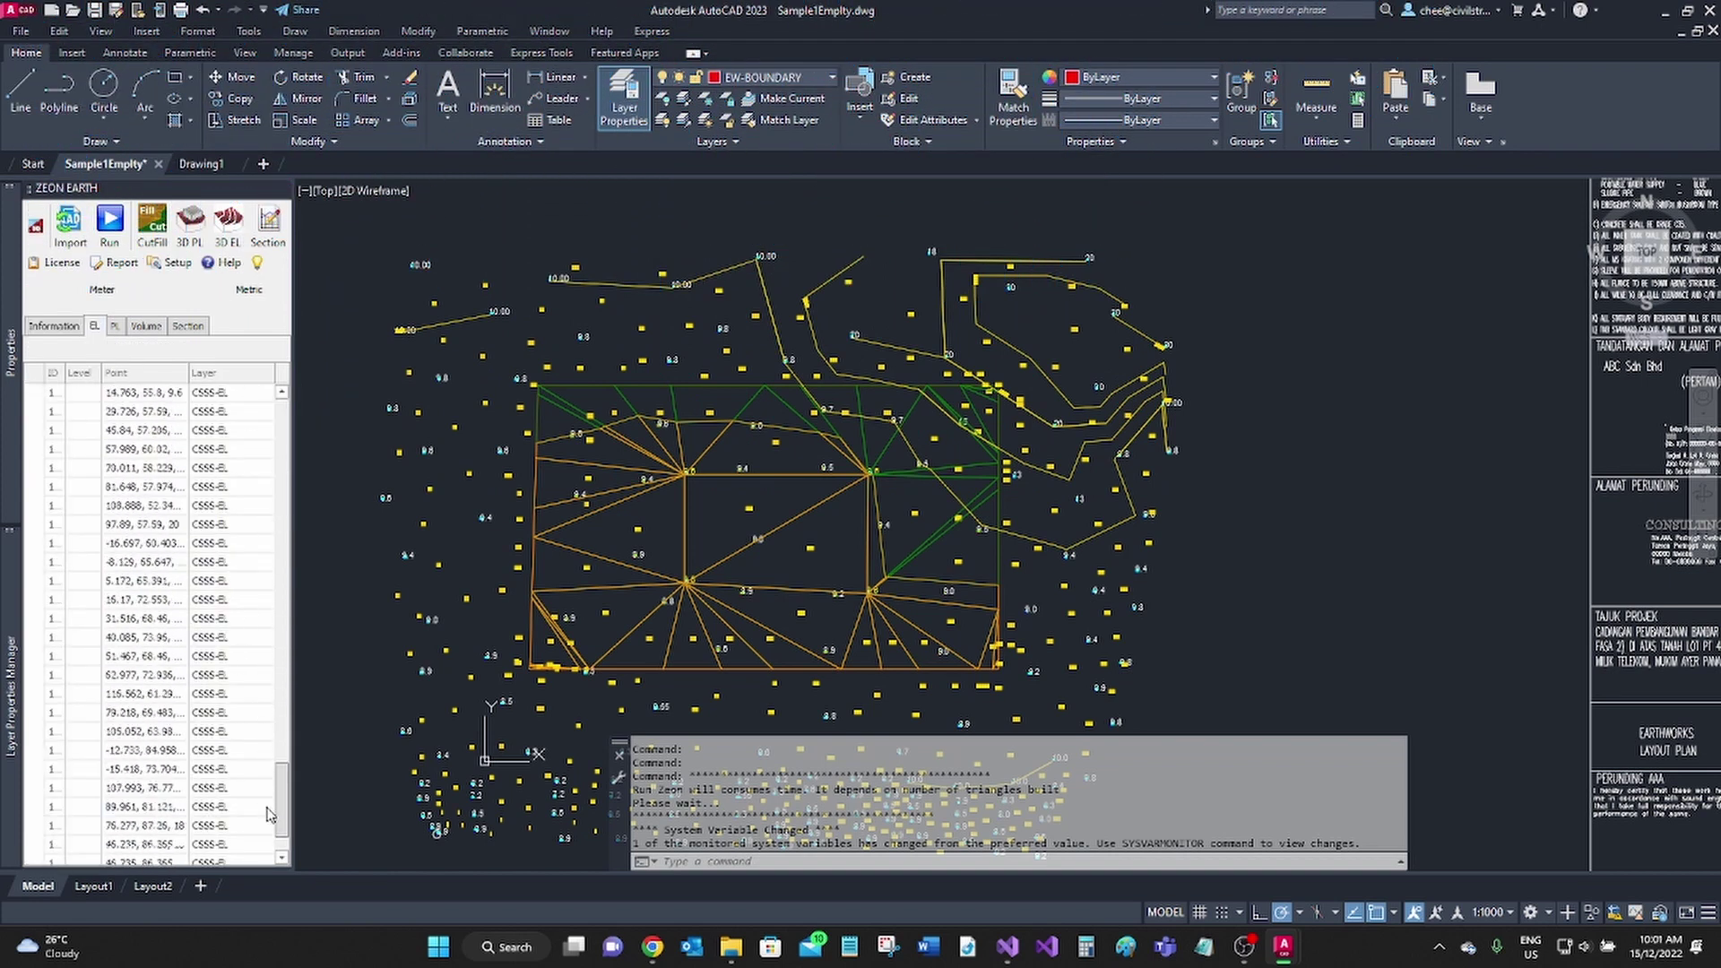
drag(269, 814, 247, 371)
click(115, 326)
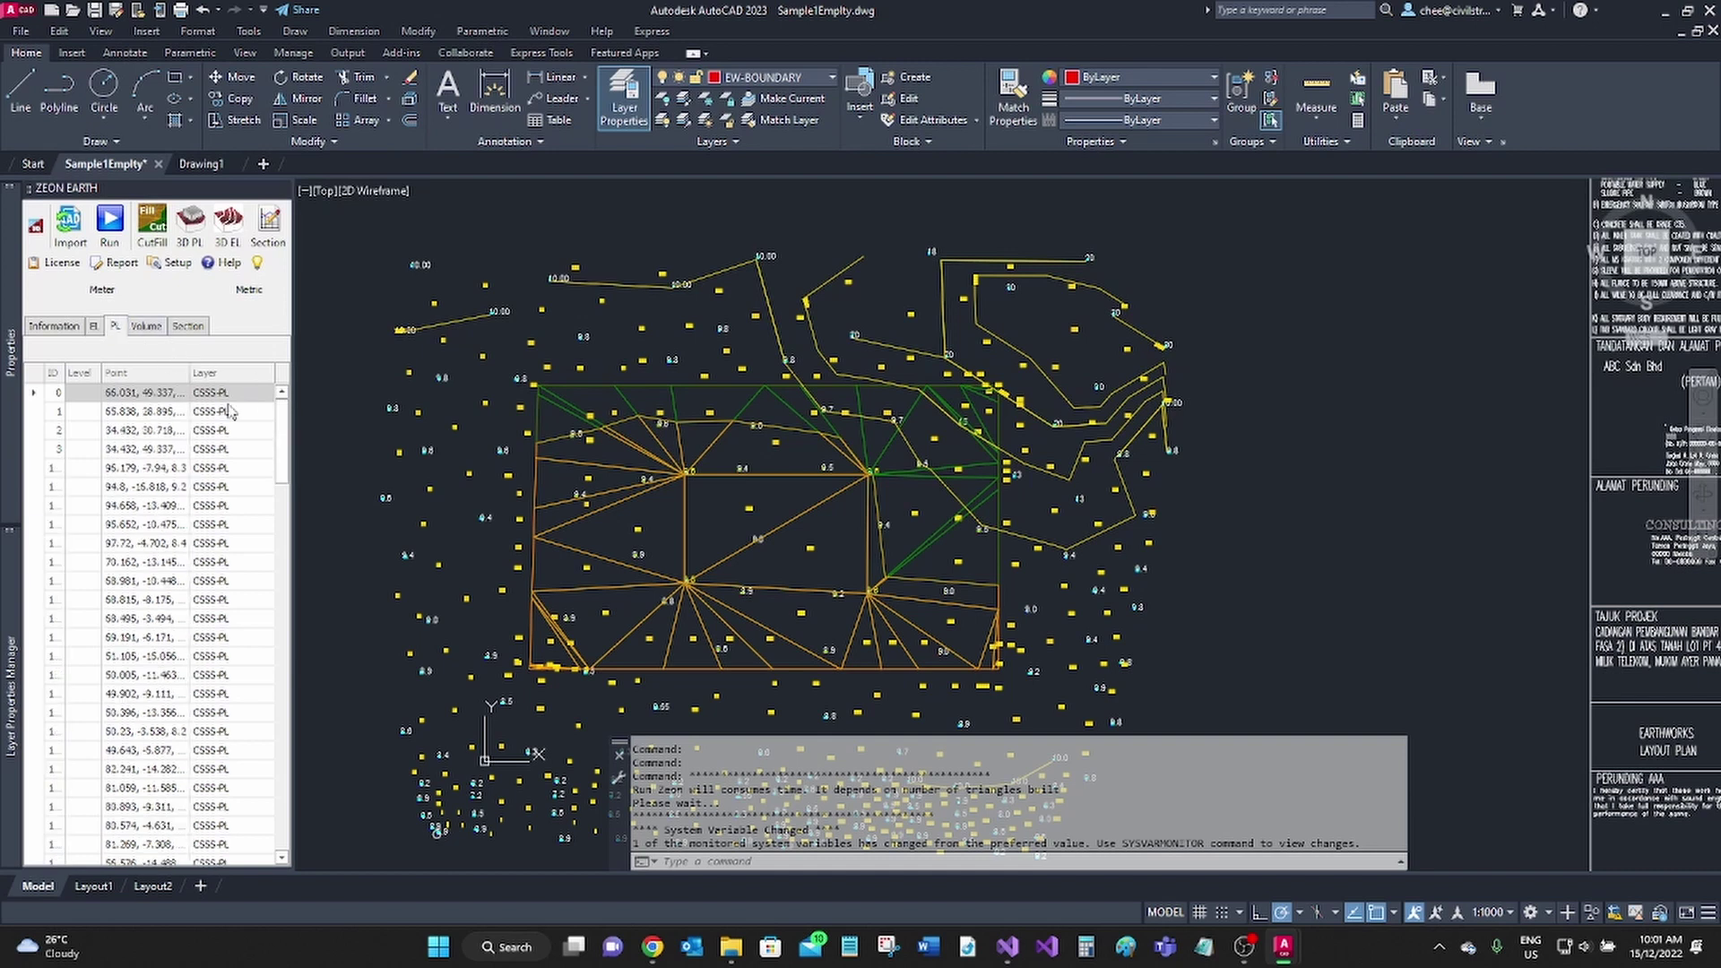
drag(282, 807, 296, 363)
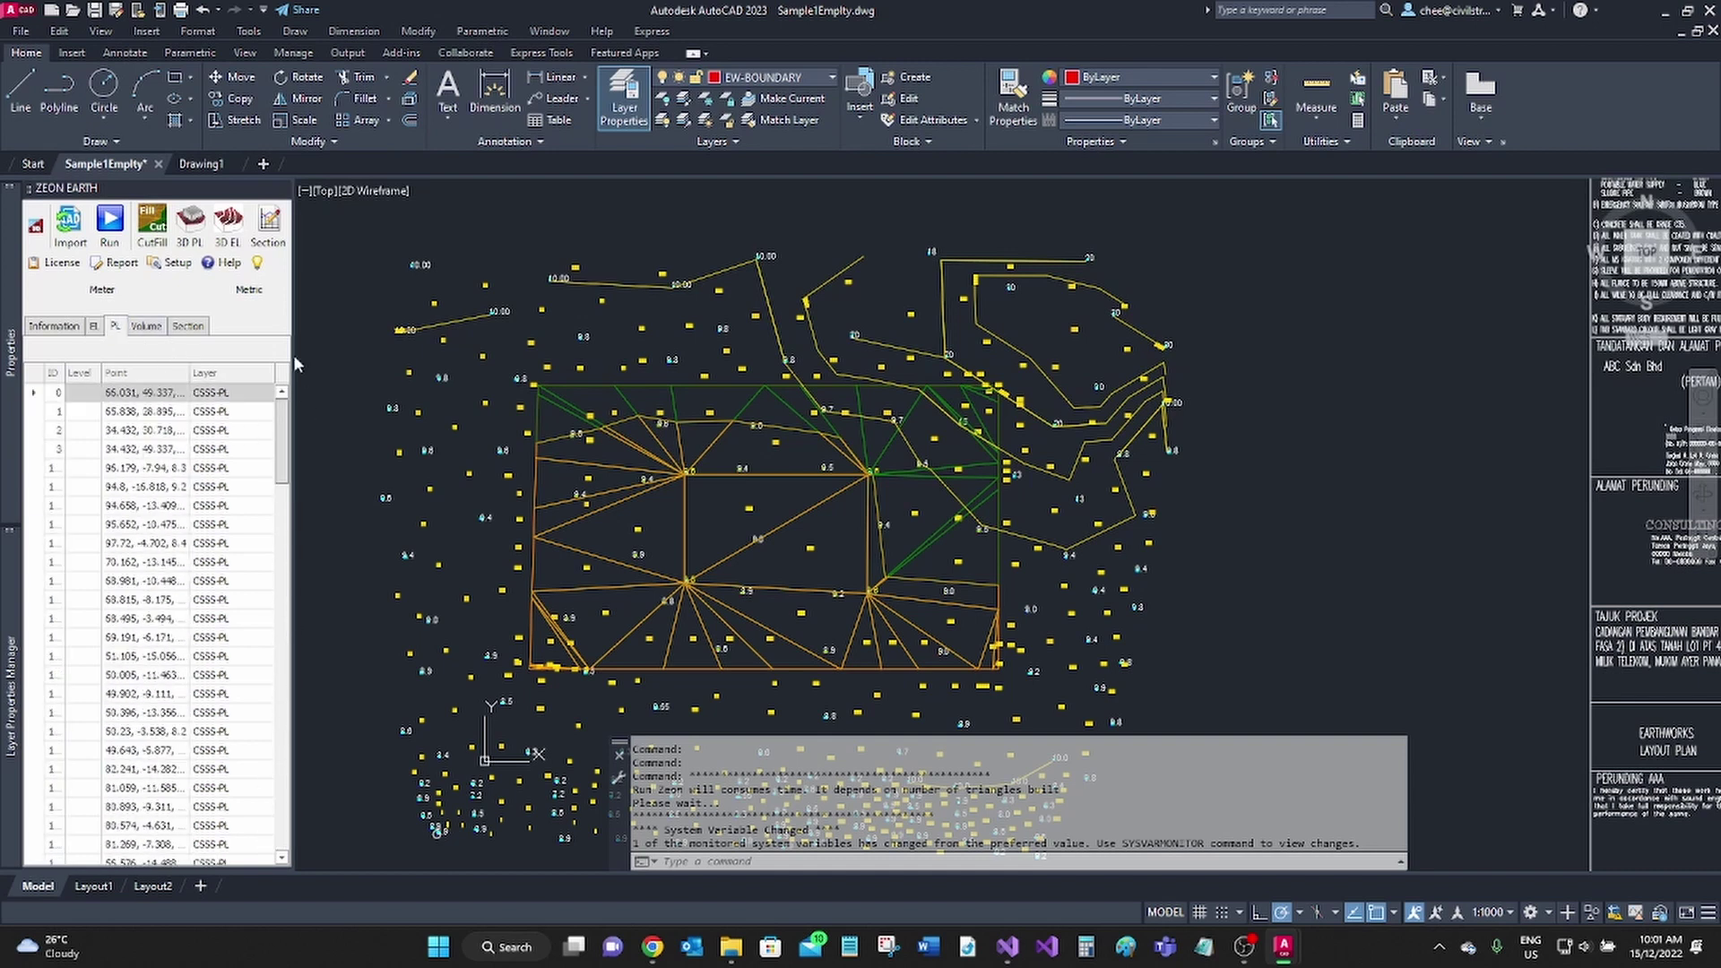
- Look through the computed volume table, down to its last rows and across to the boundary and platform columns
click(146, 327)
drag(283, 424, 294, 530)
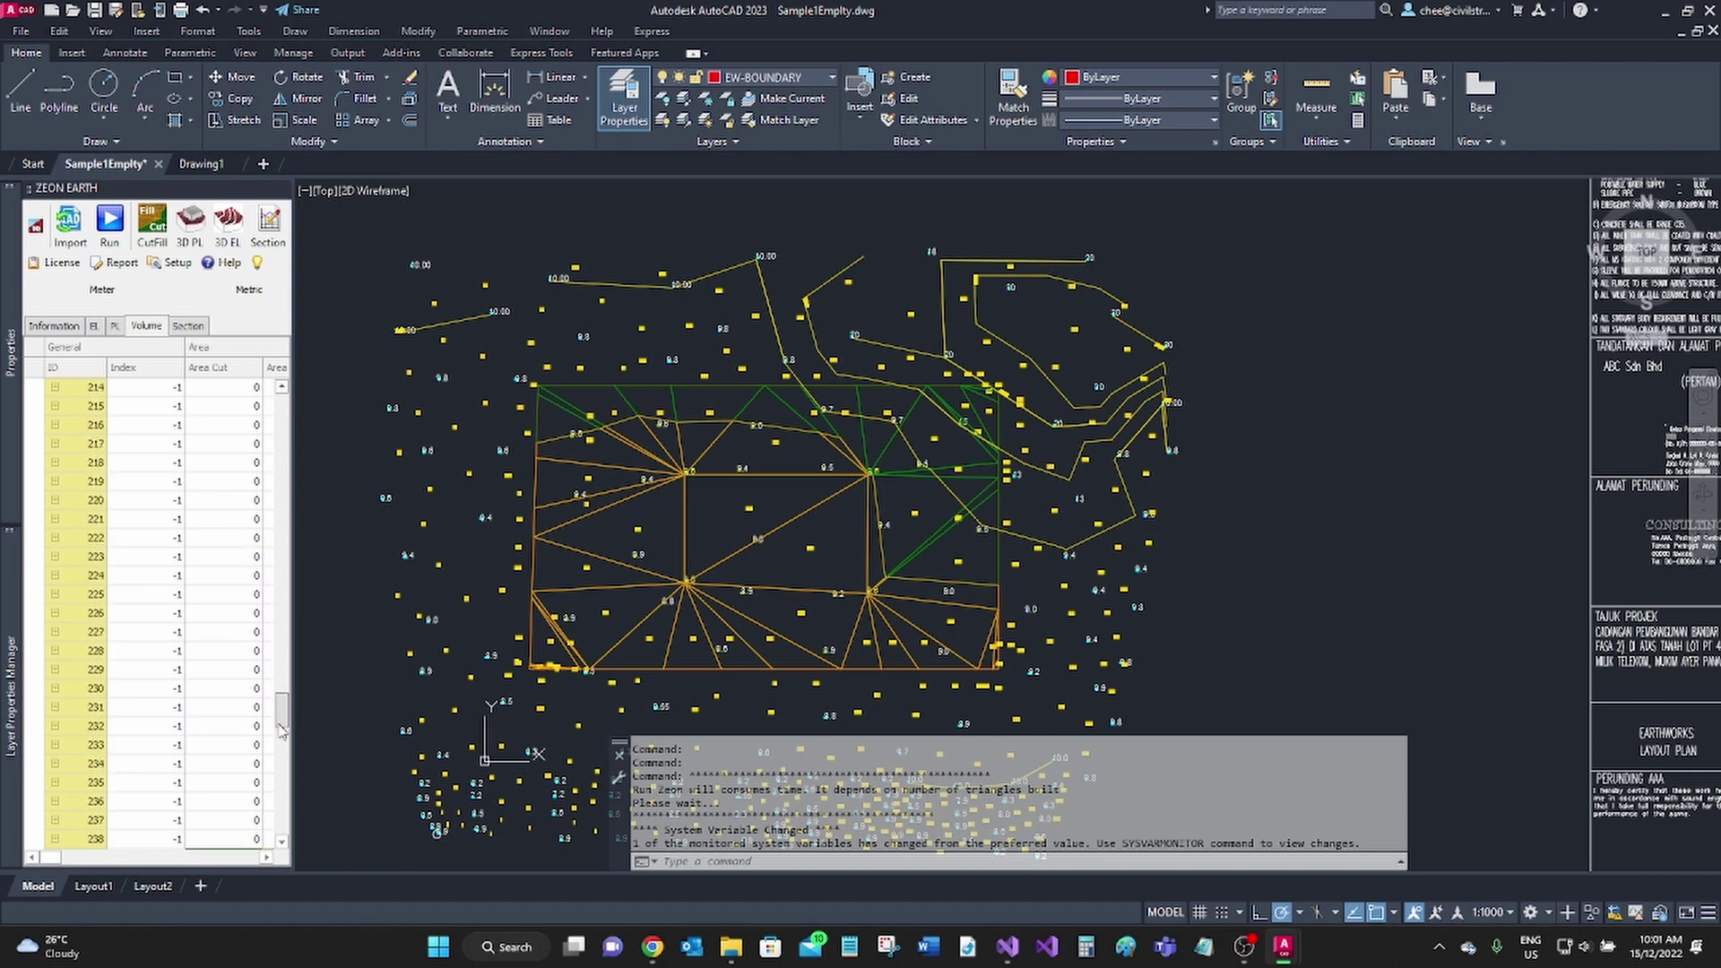
drag(282, 759, 280, 767)
drag(49, 861, 289, 877)
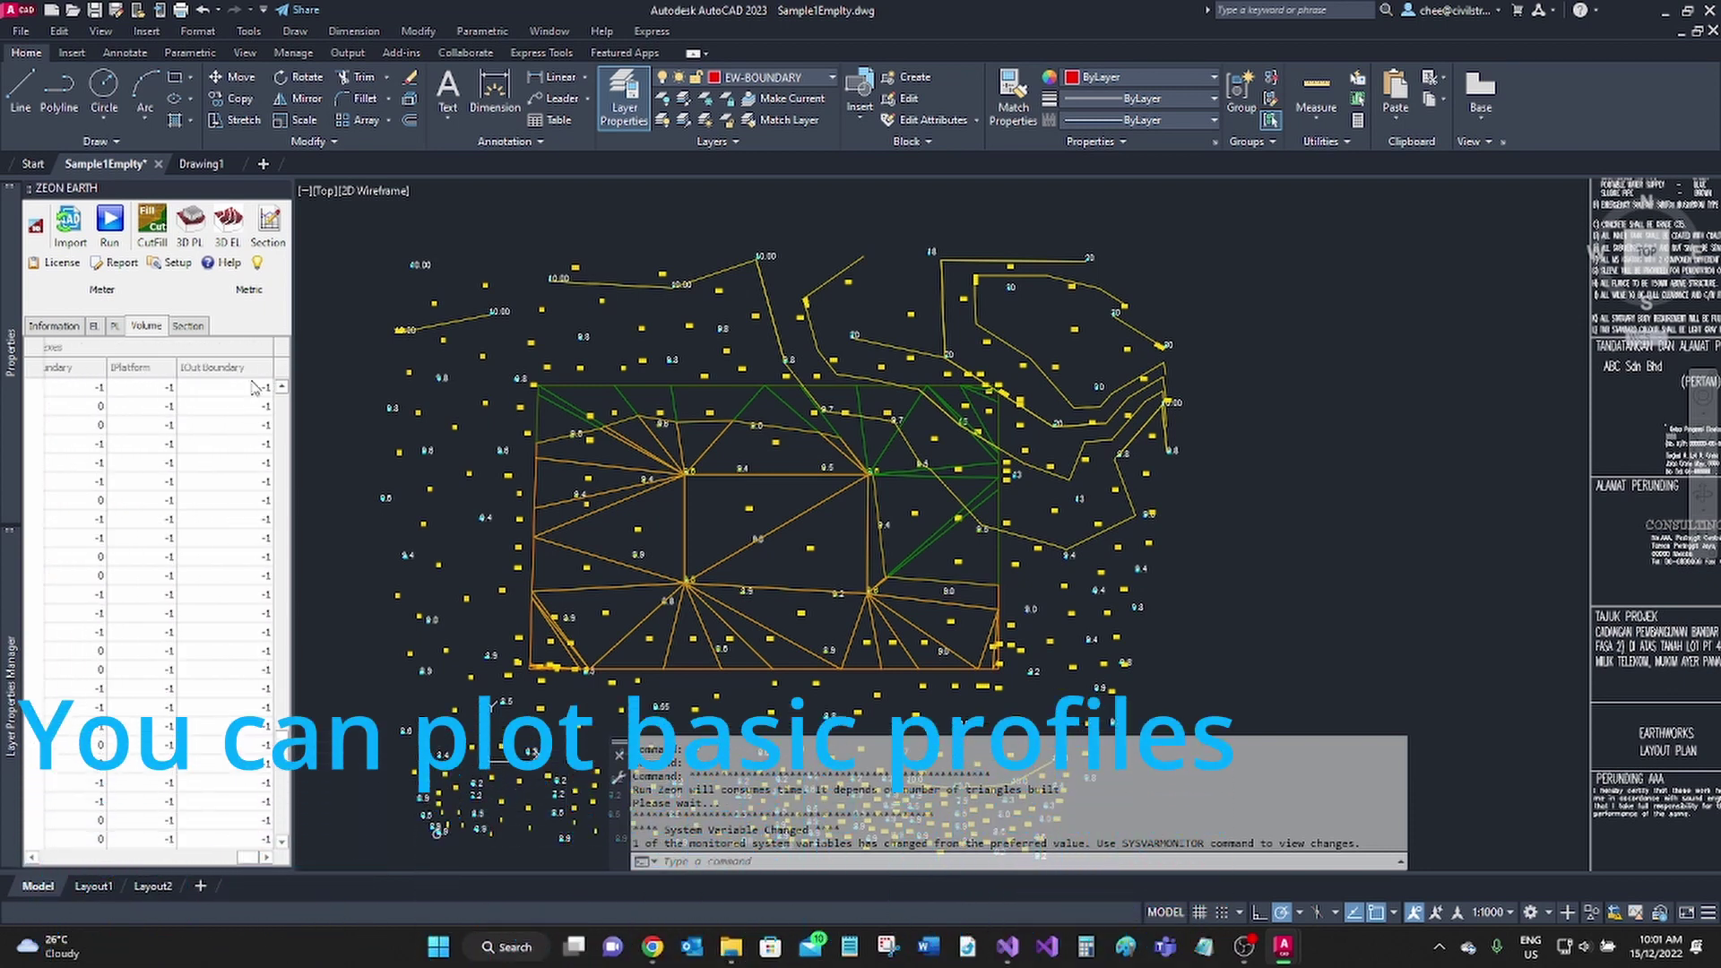
- Add a two-point section line running diagonally across the site from outside the lower-left boundary corner to the contours at upper right
click(188, 326)
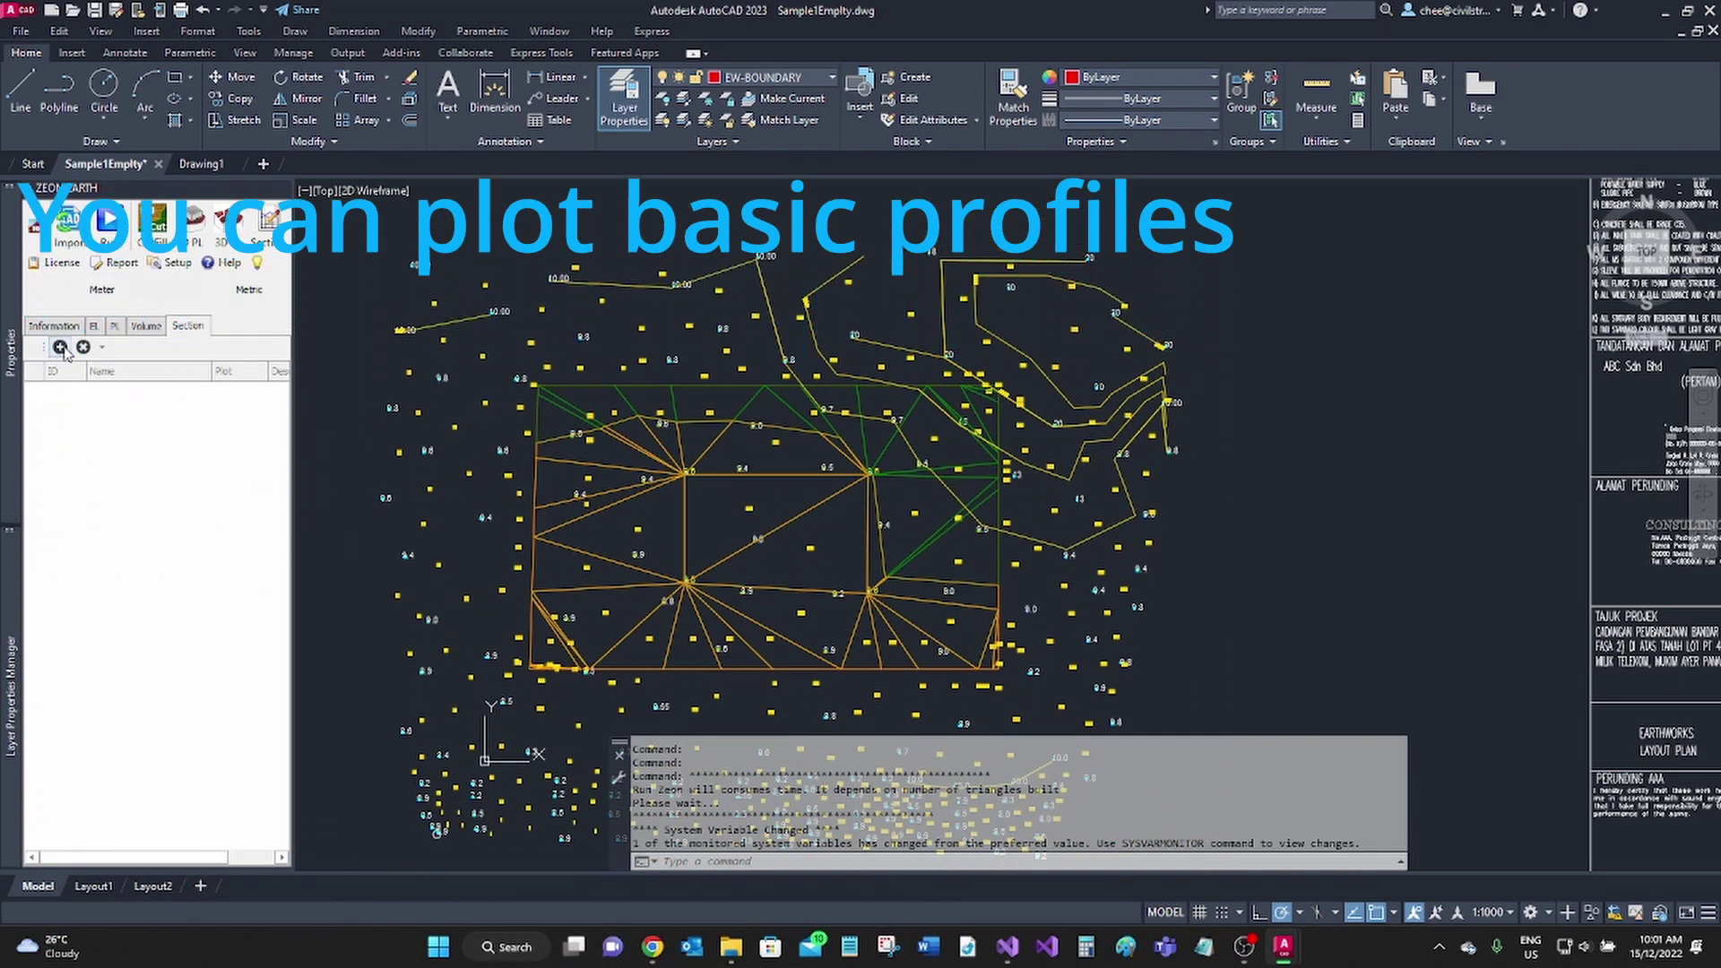
click(484, 671)
click(1078, 344)
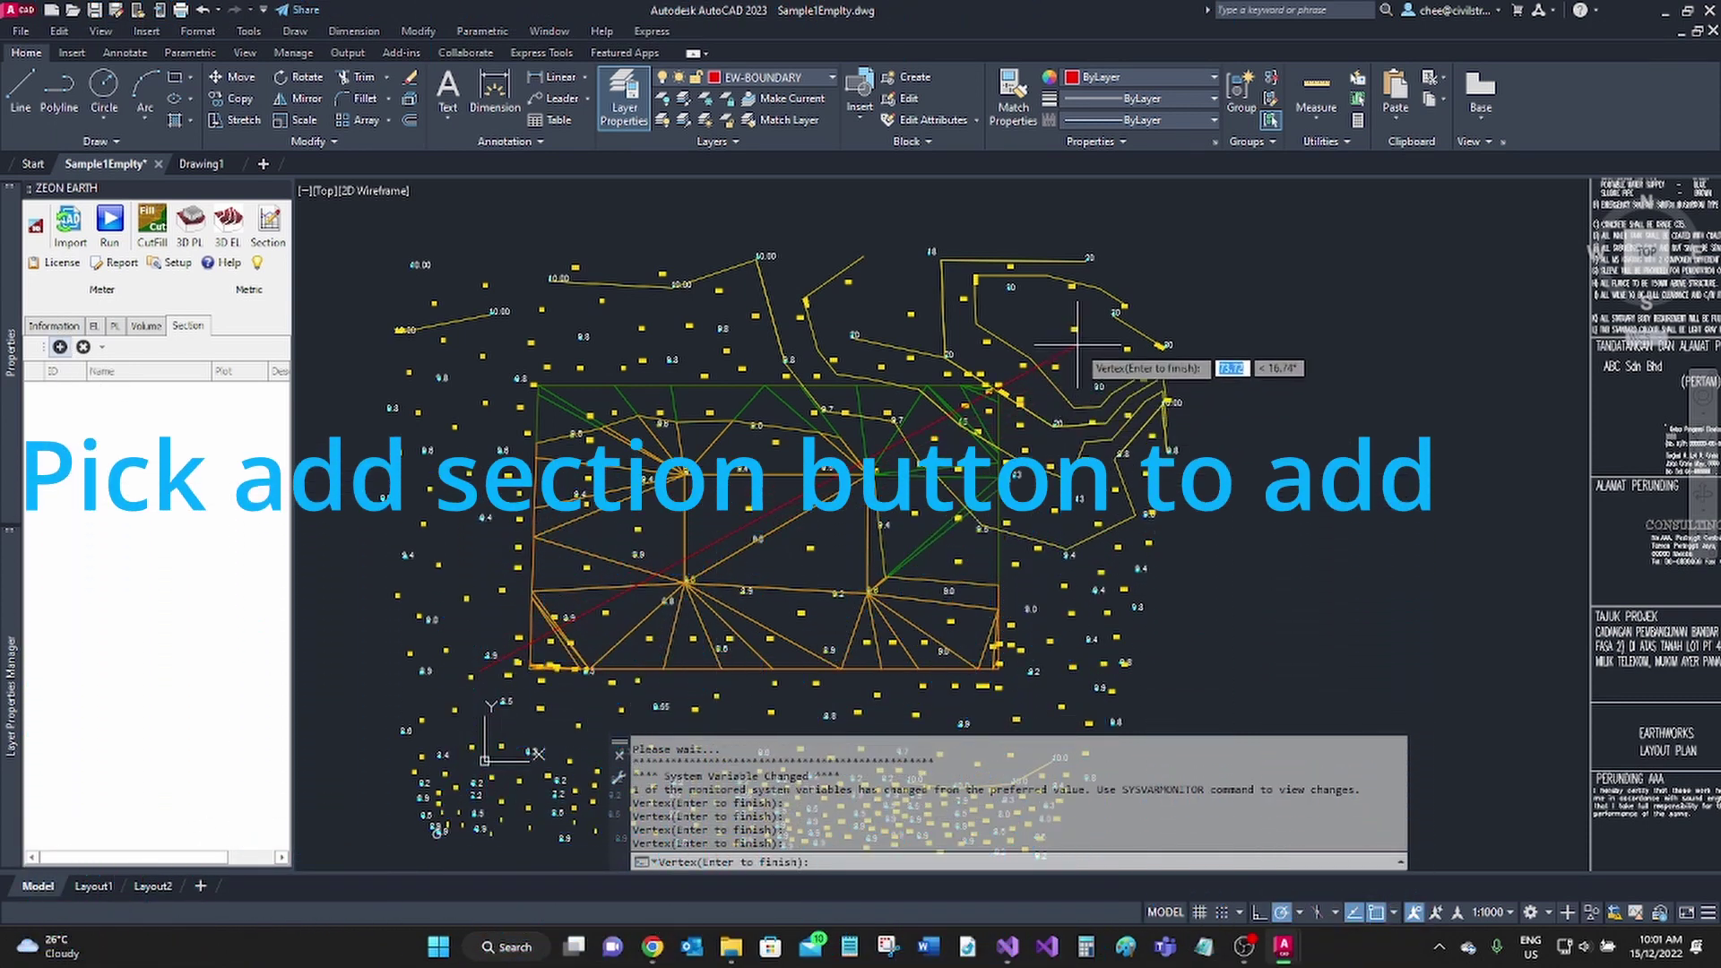
key(Return)
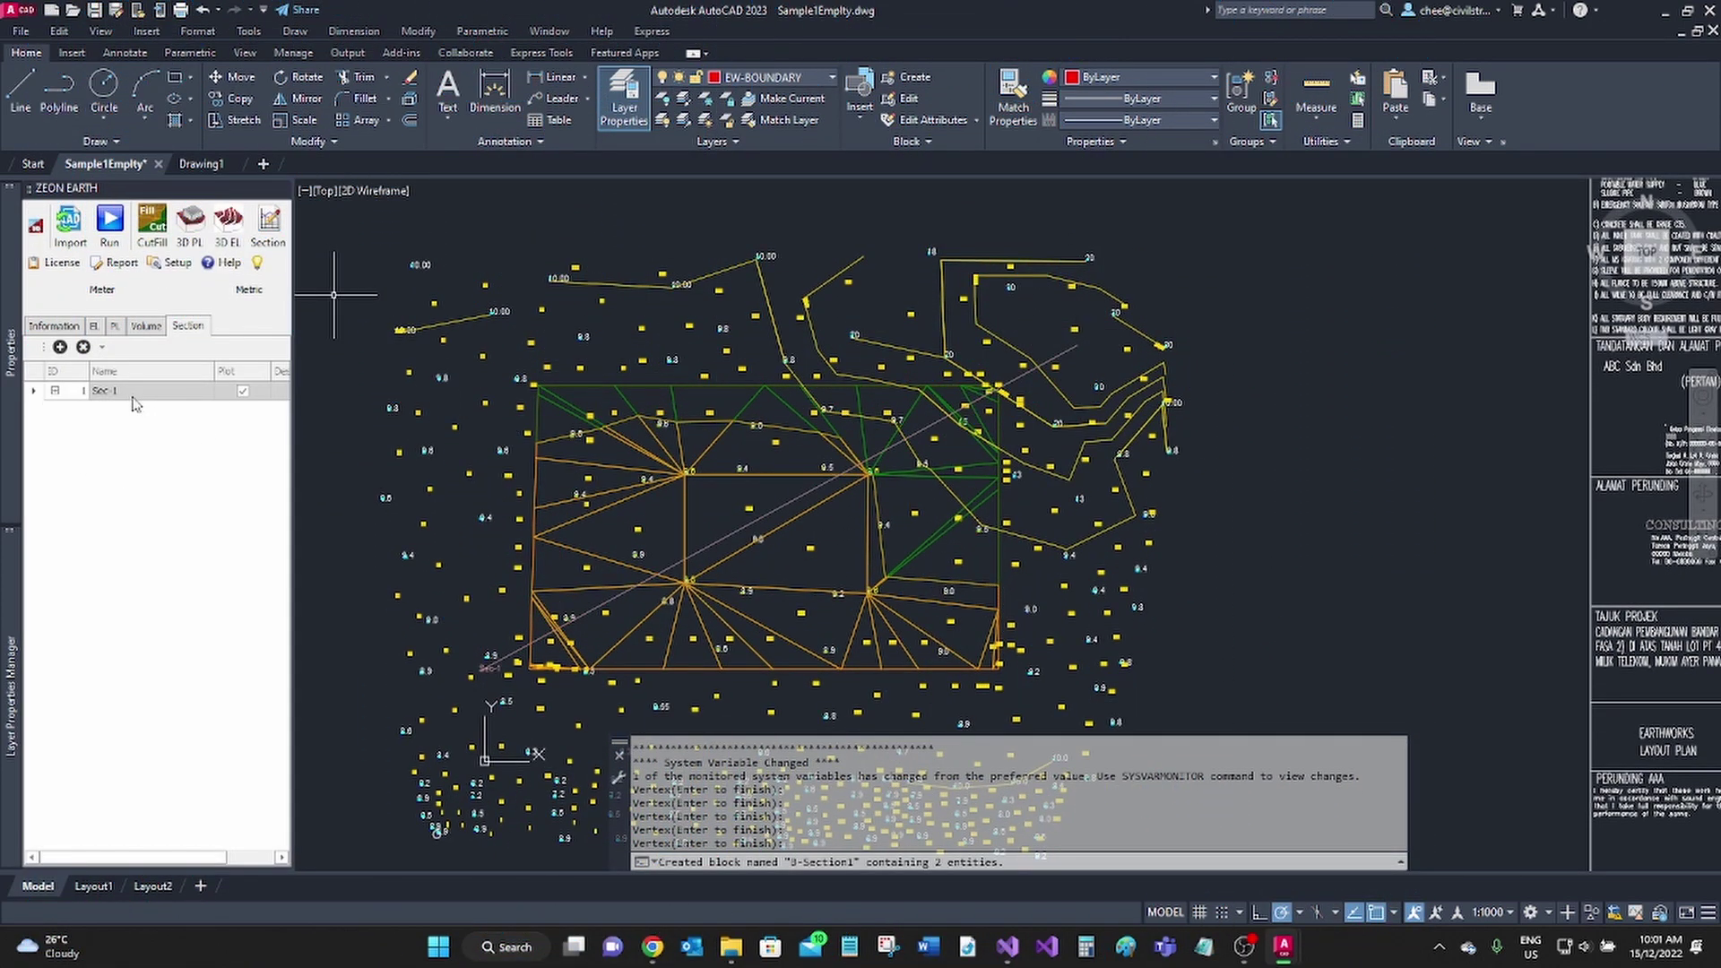
- Plot the 2D profile of section Sec-1 in the empty space below the survey points, inside the drawing frame
click(269, 235)
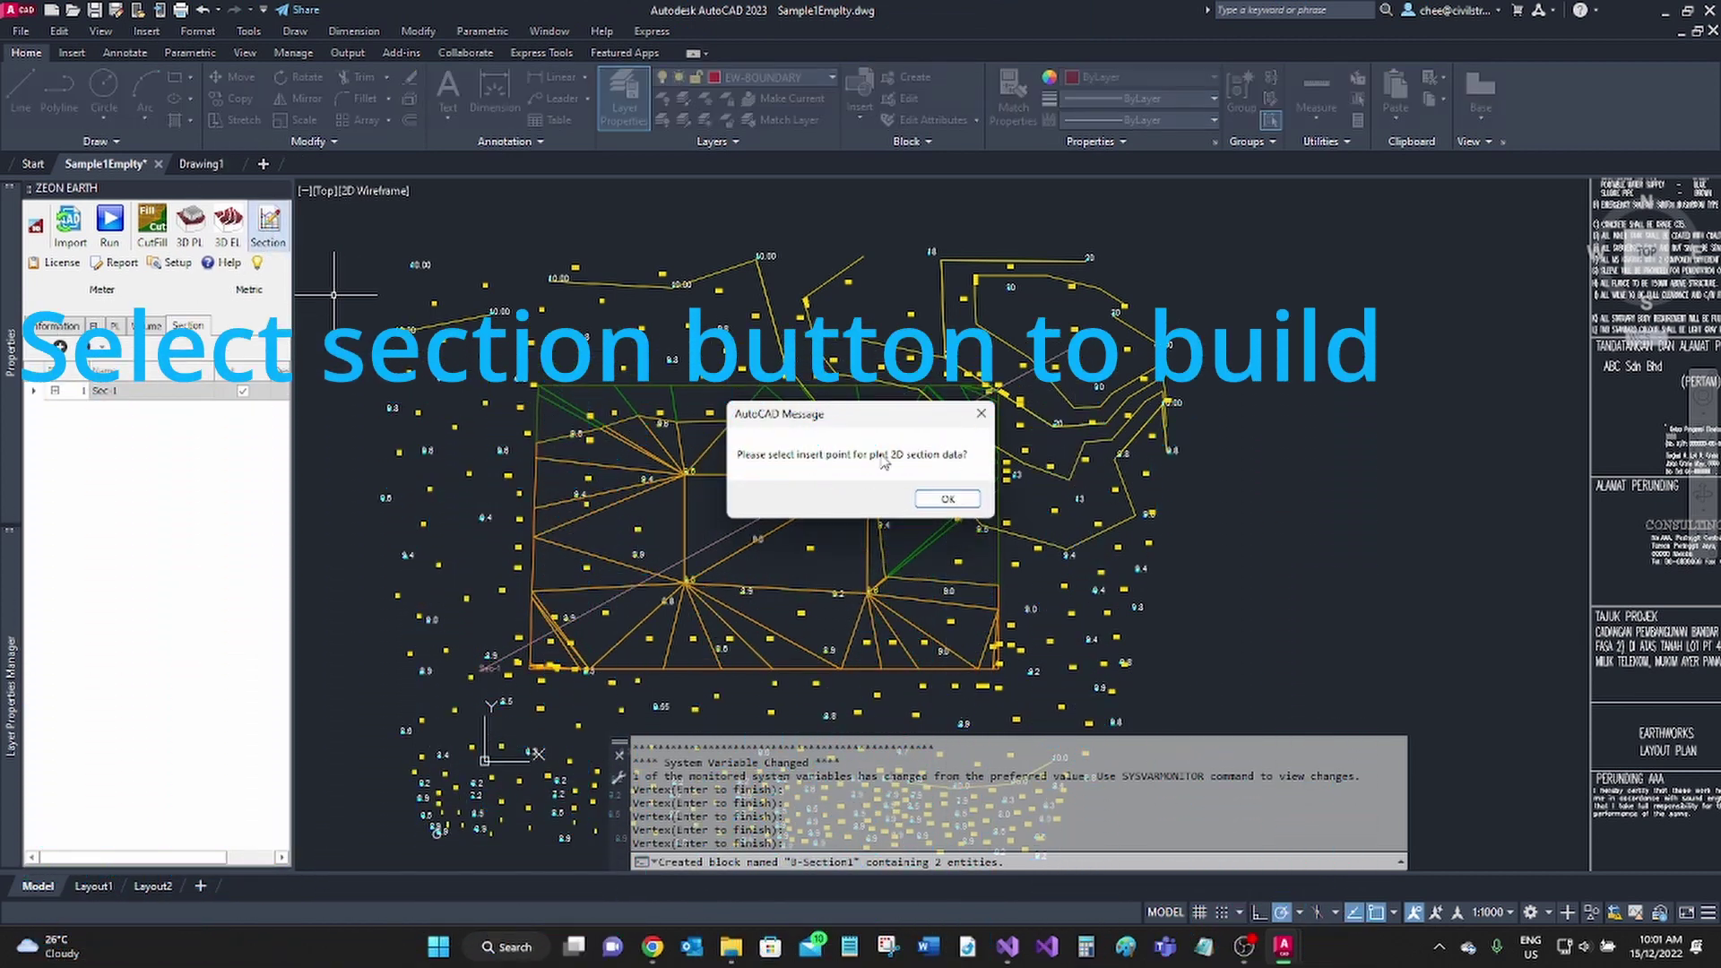
click(941, 497)
scroll(812, 402, up, 3)
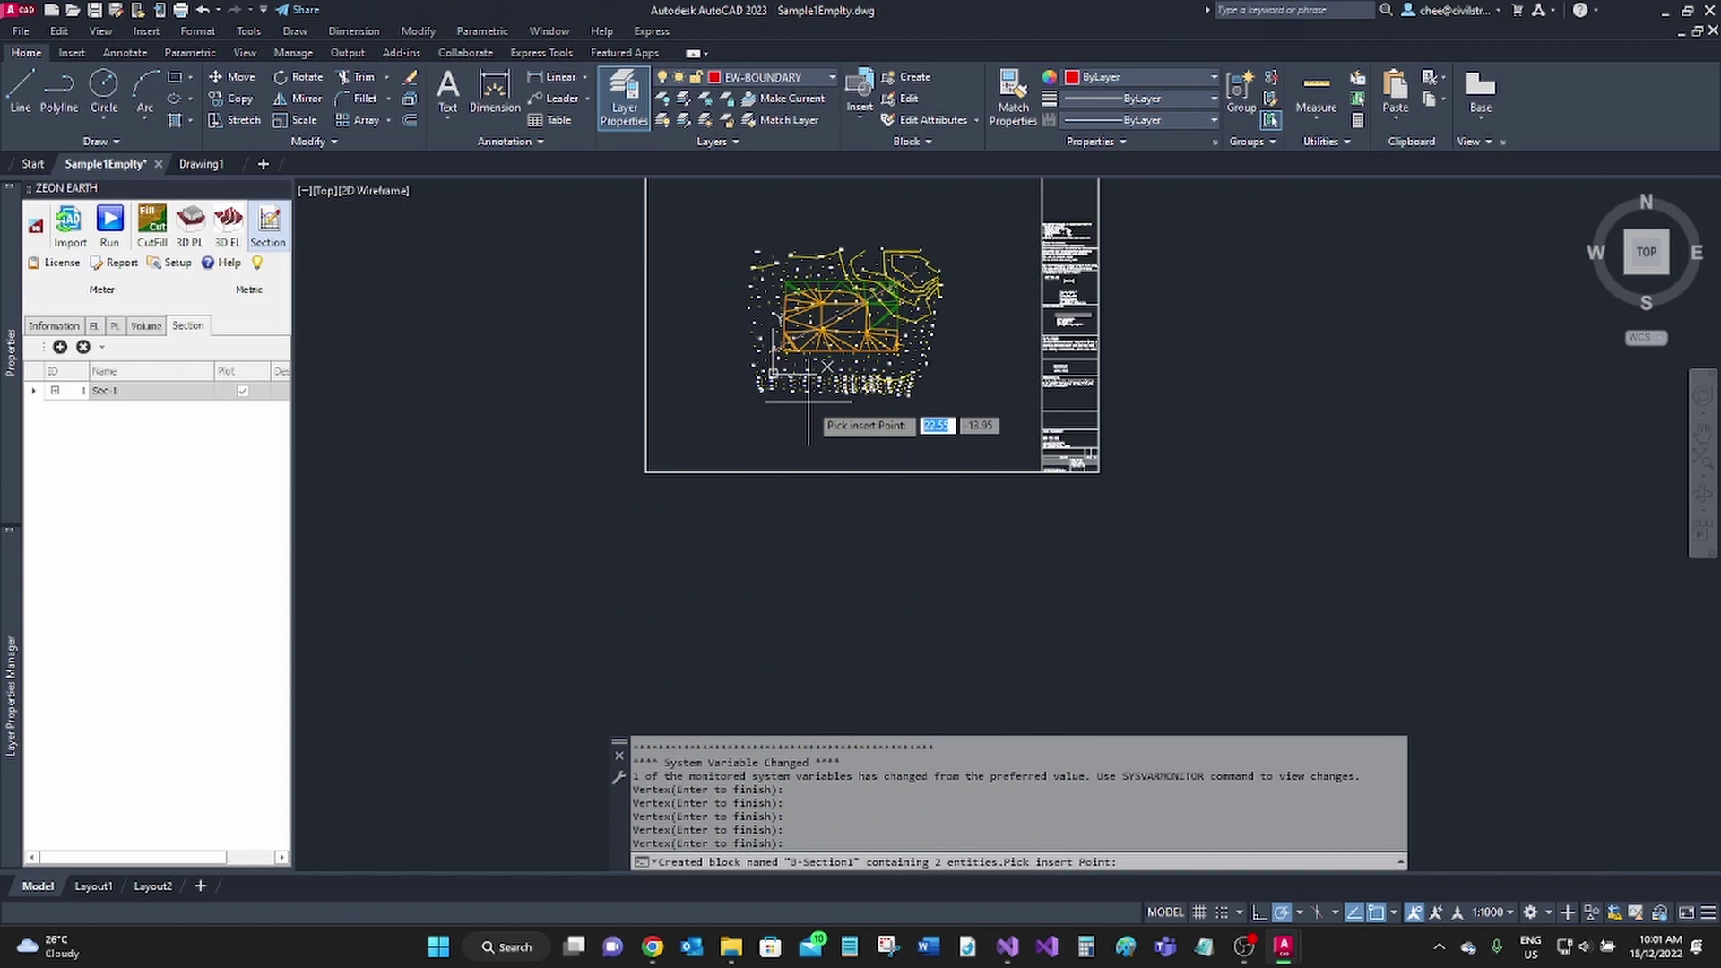
click(735, 459)
scroll(738, 461, up, 5)
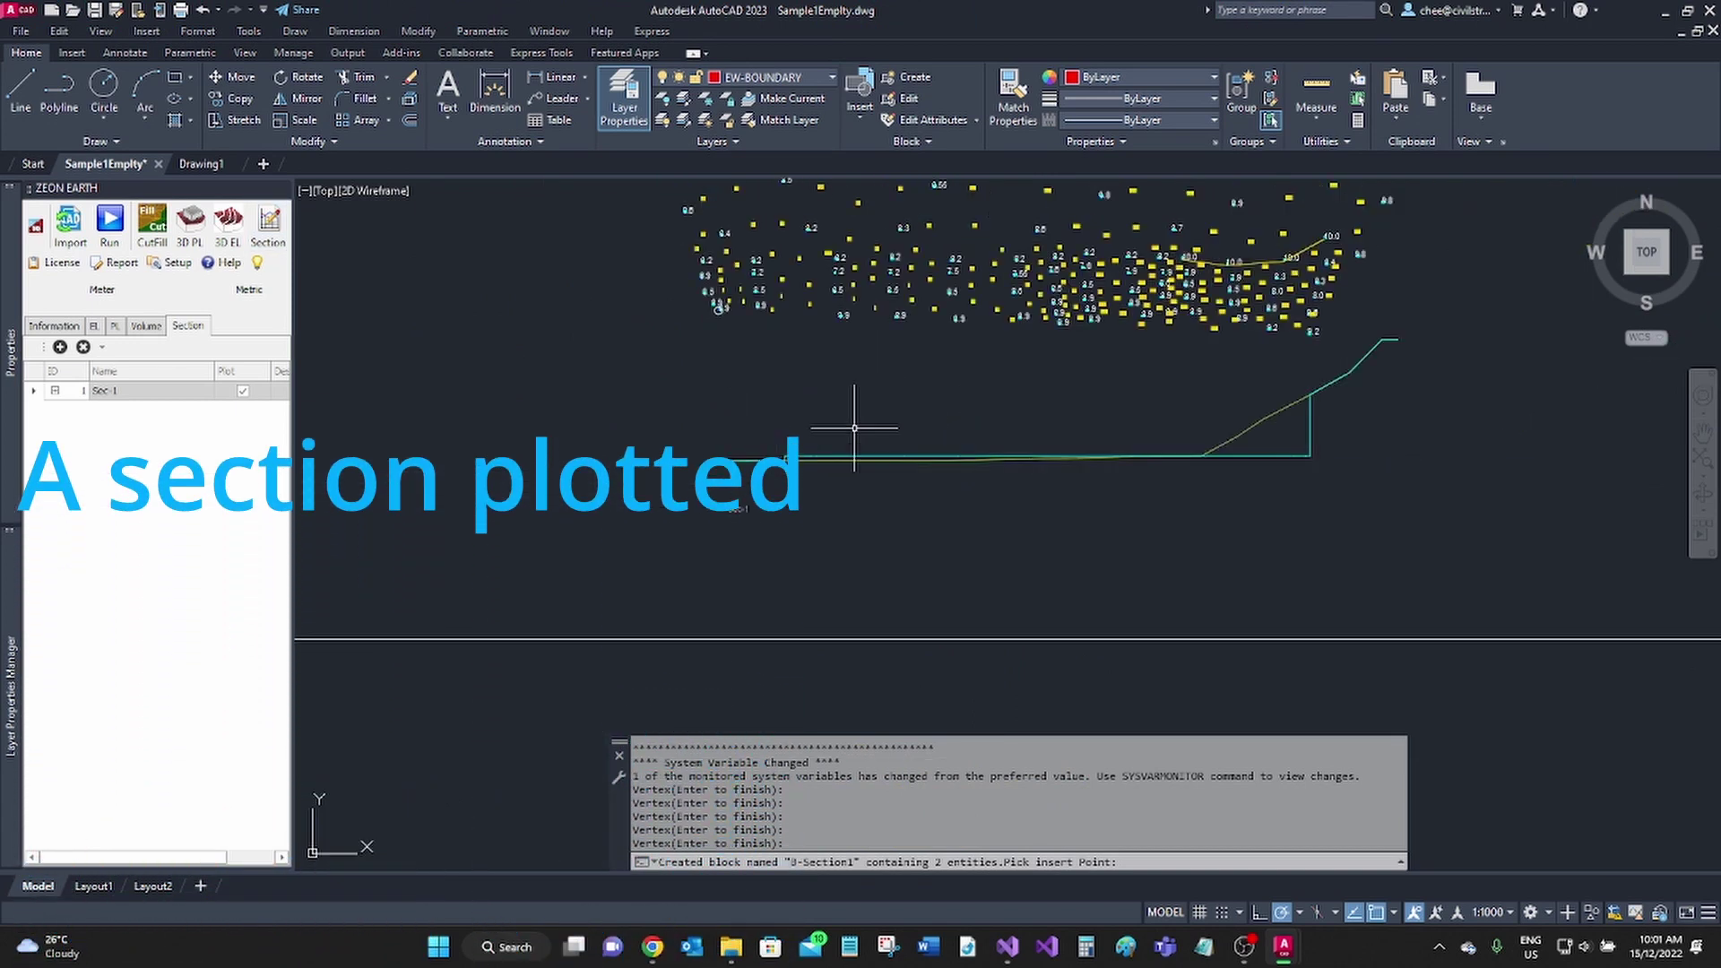
scroll(610, 493, down, 6)
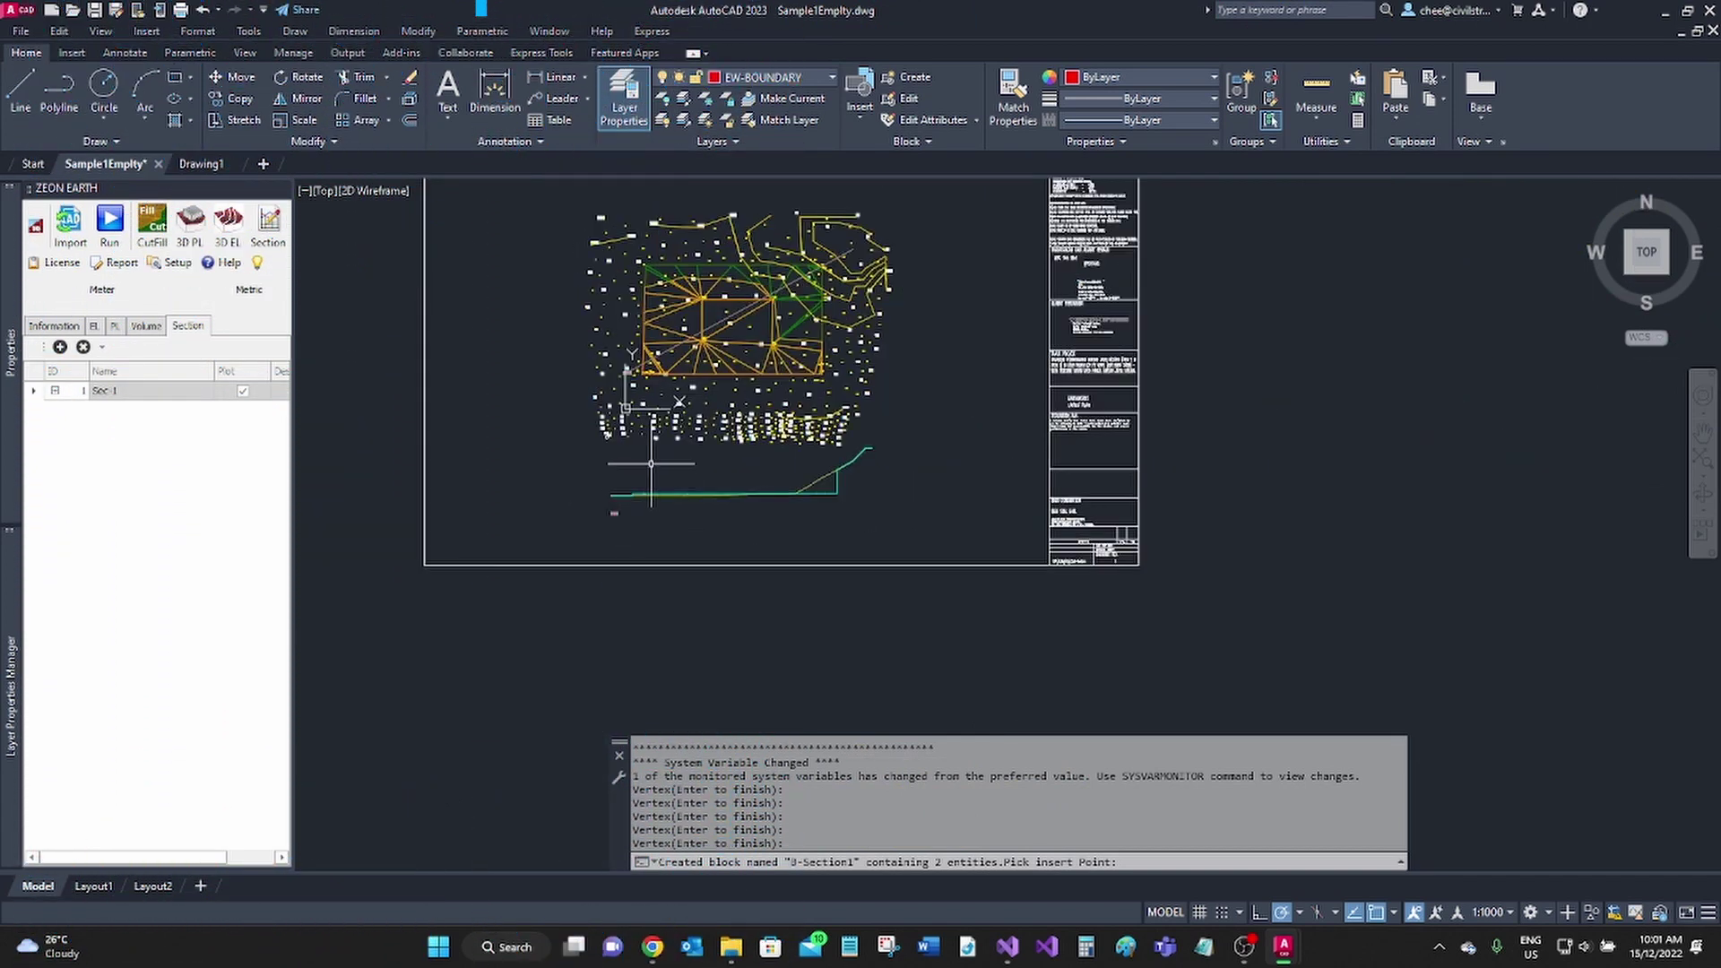
scroll(625, 423, down, 2)
scroll(609, 455, up, 2)
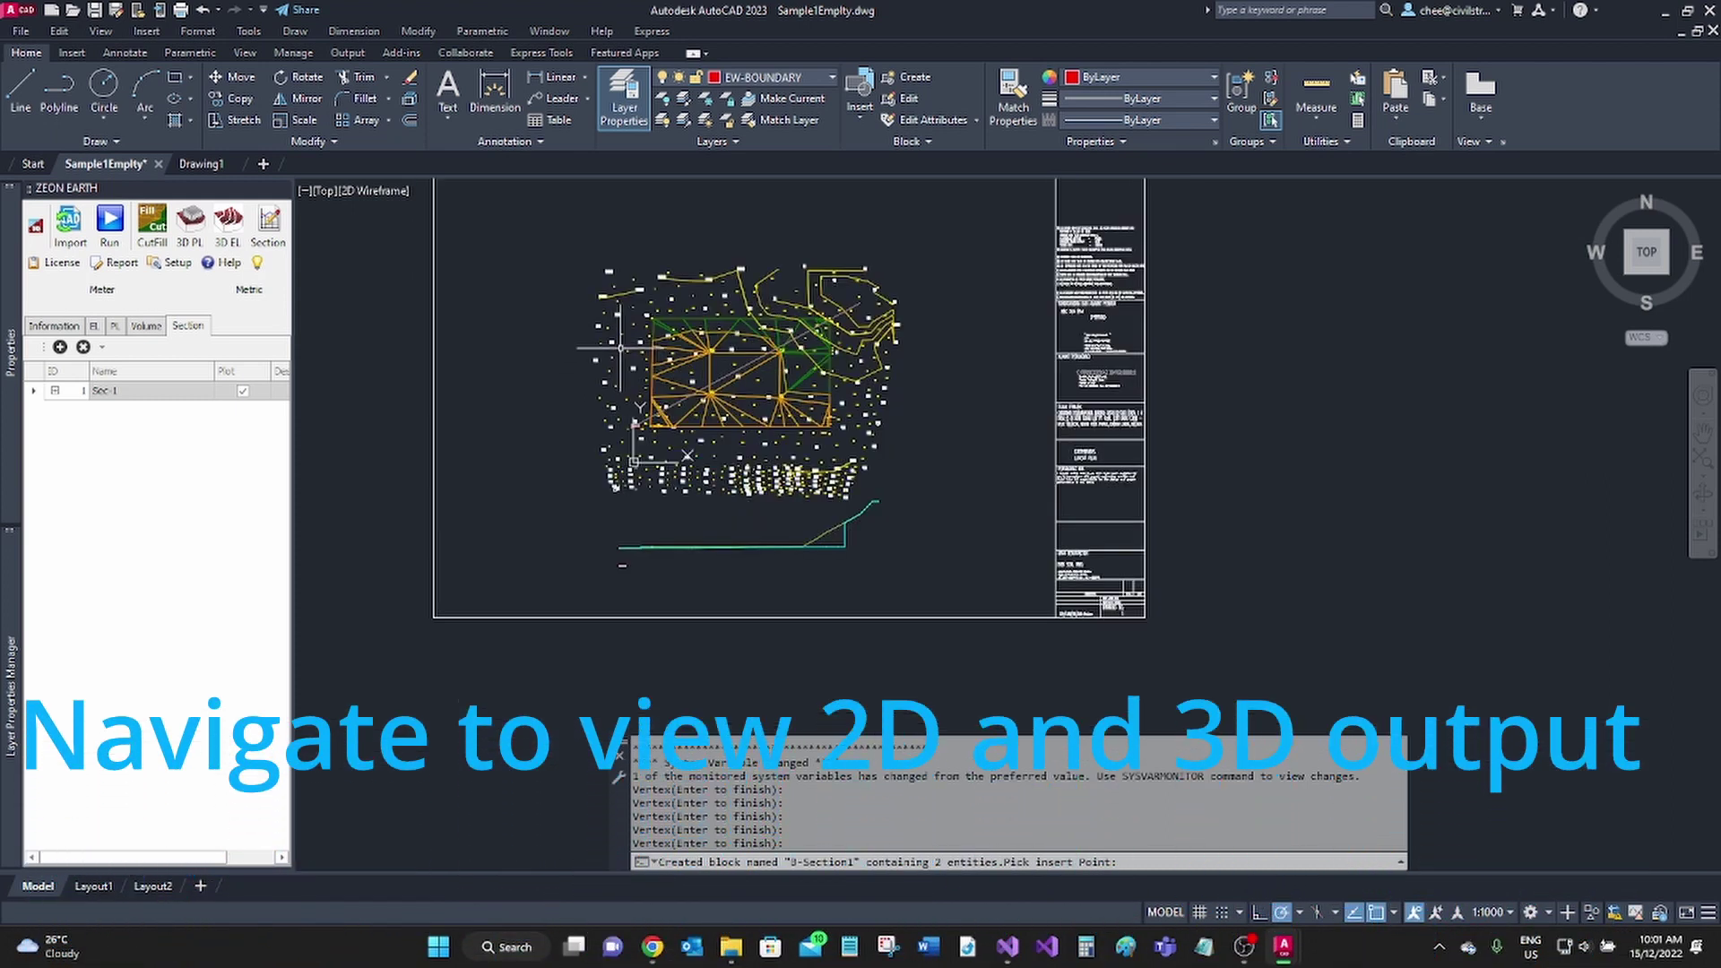
- Show only the 2D cut and fill layout and set the drawing's visual style to Shaded
click(156, 239)
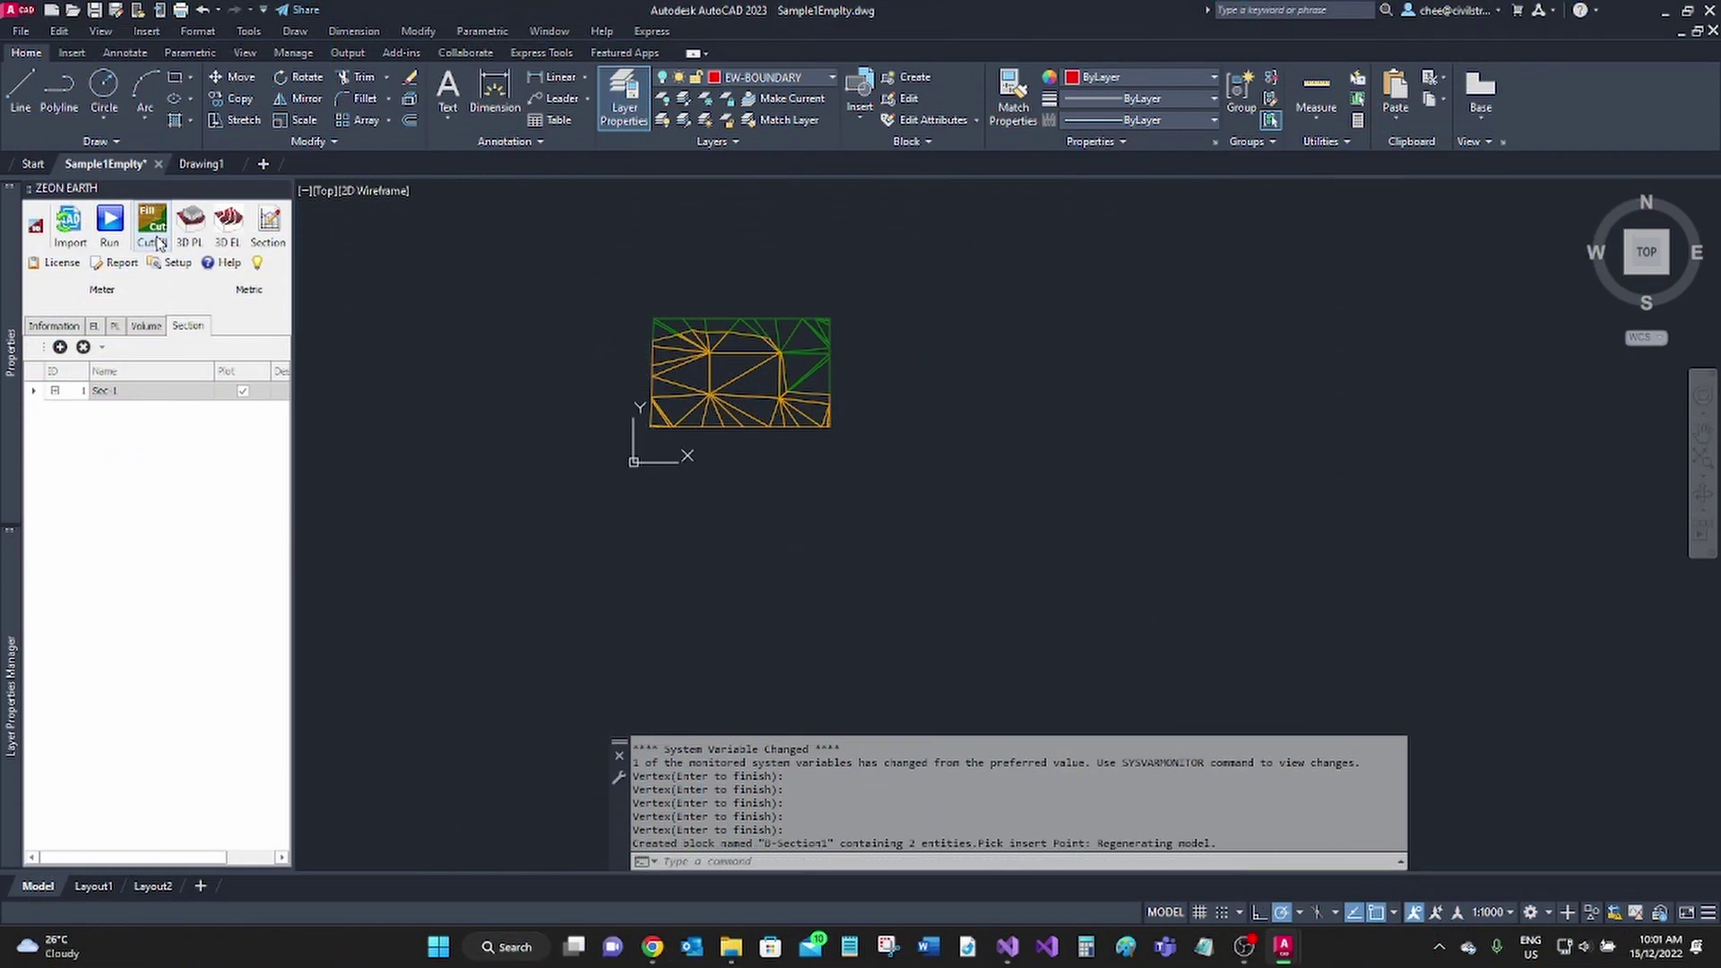
mouse_move(20, 334)
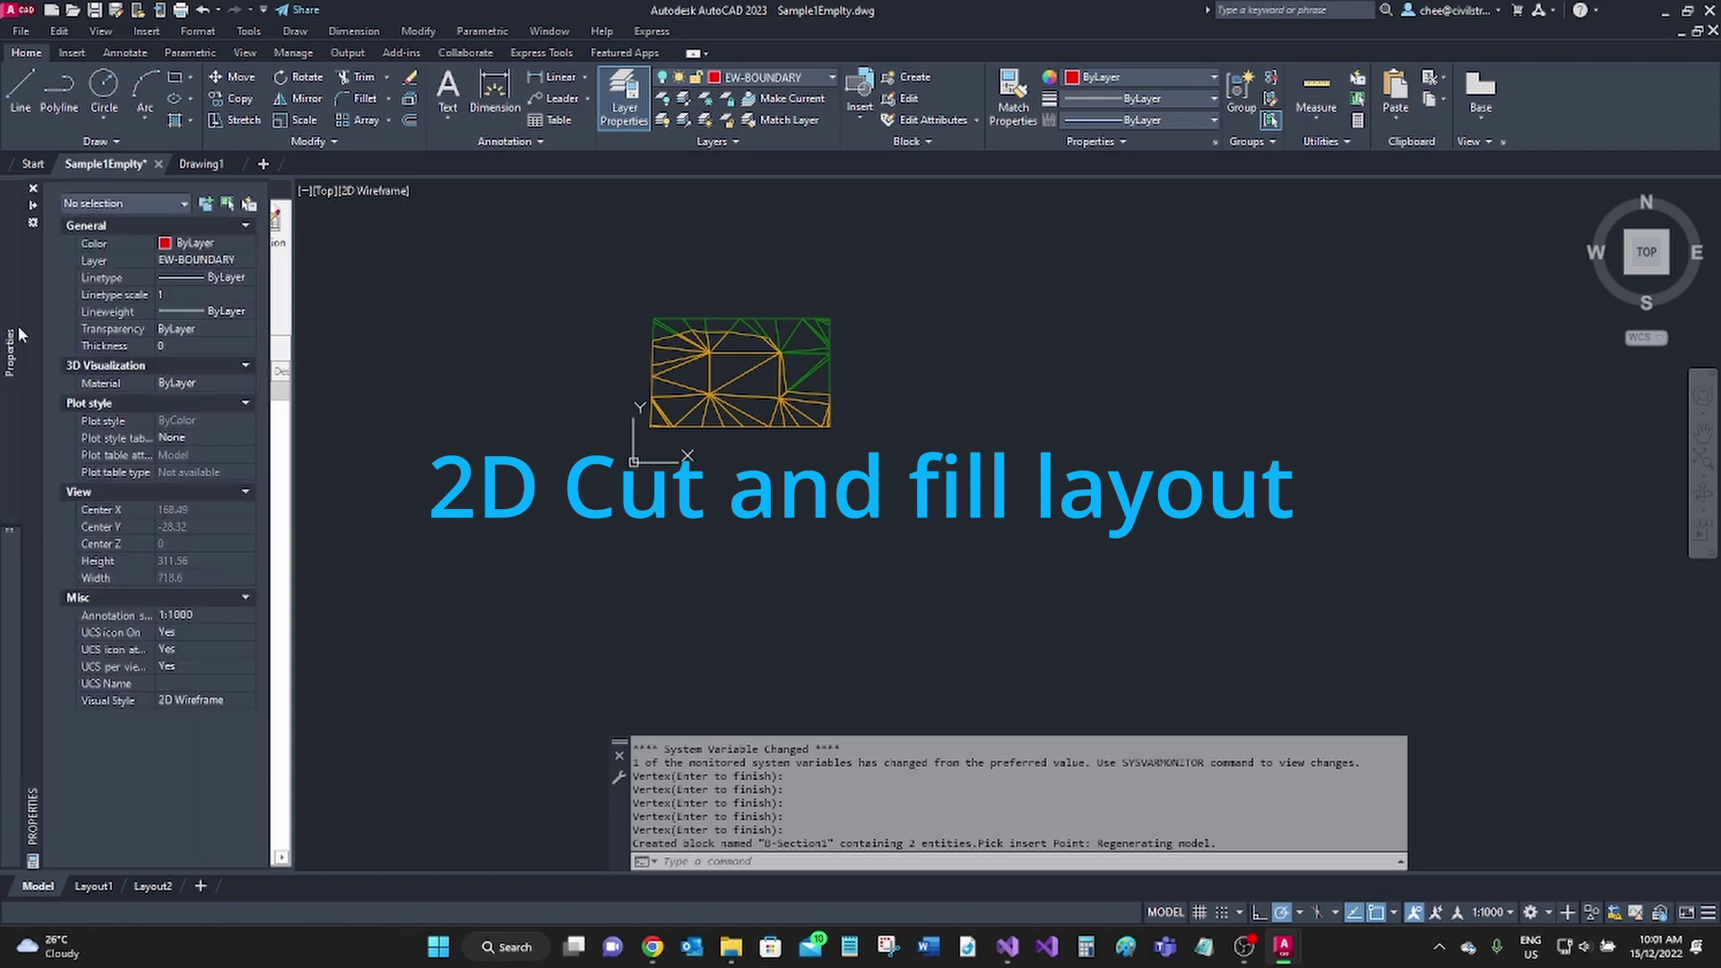
click(176, 699)
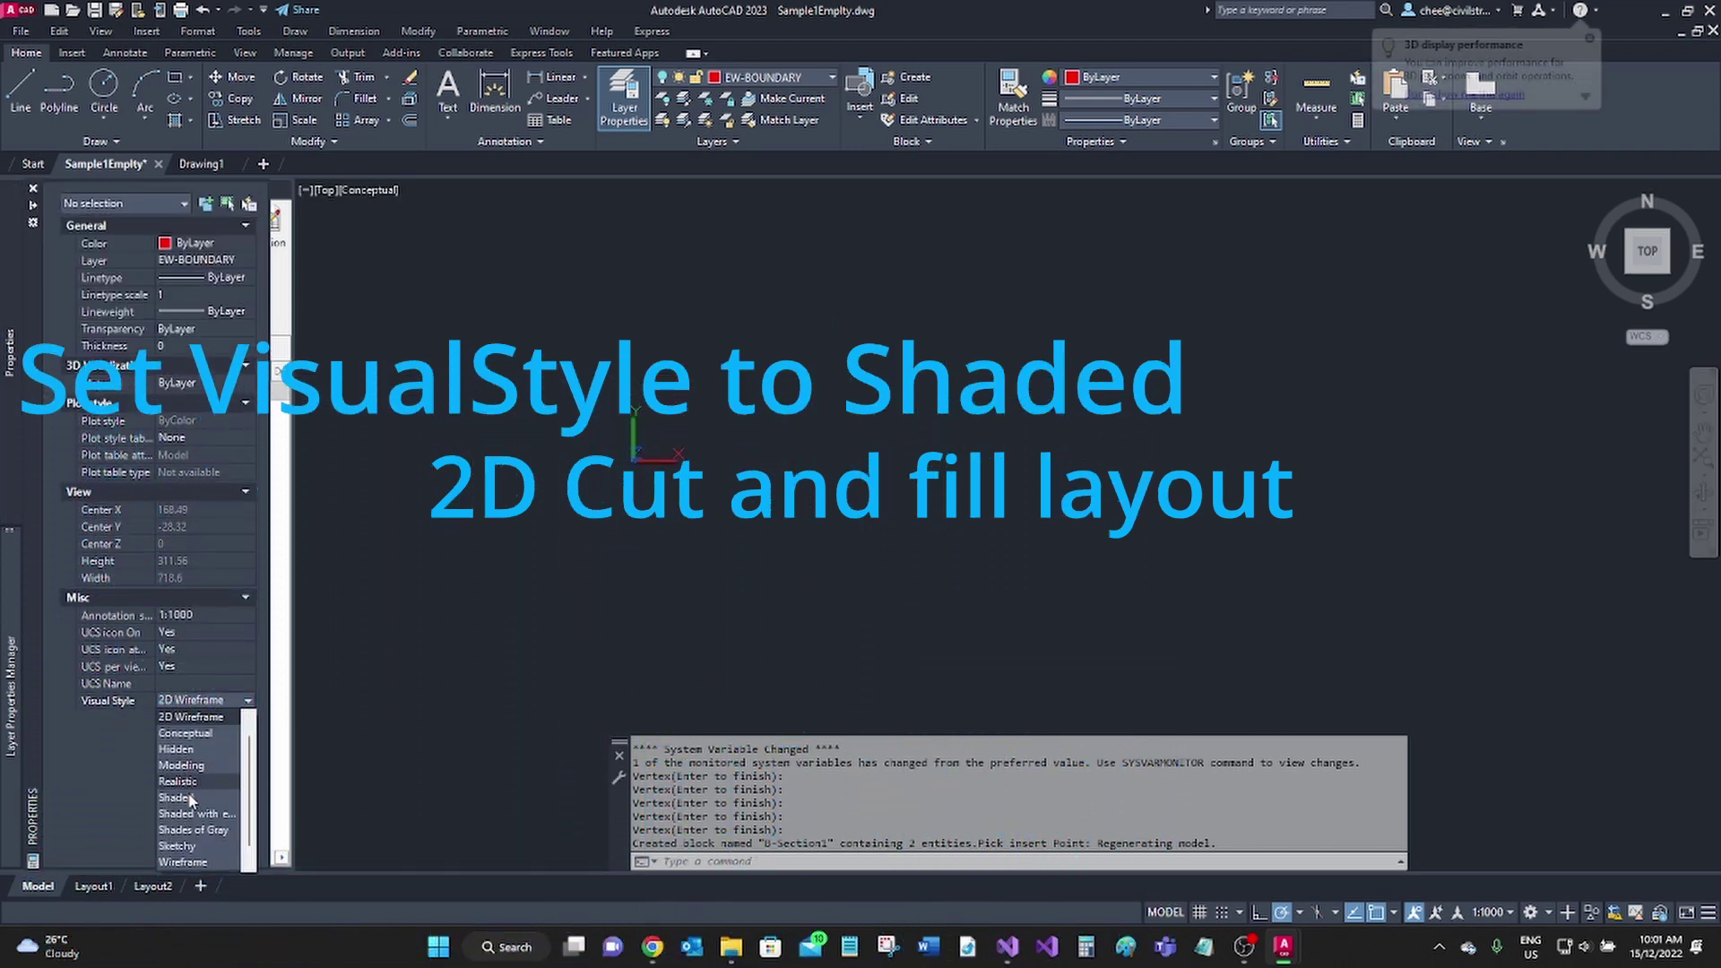
click(184, 797)
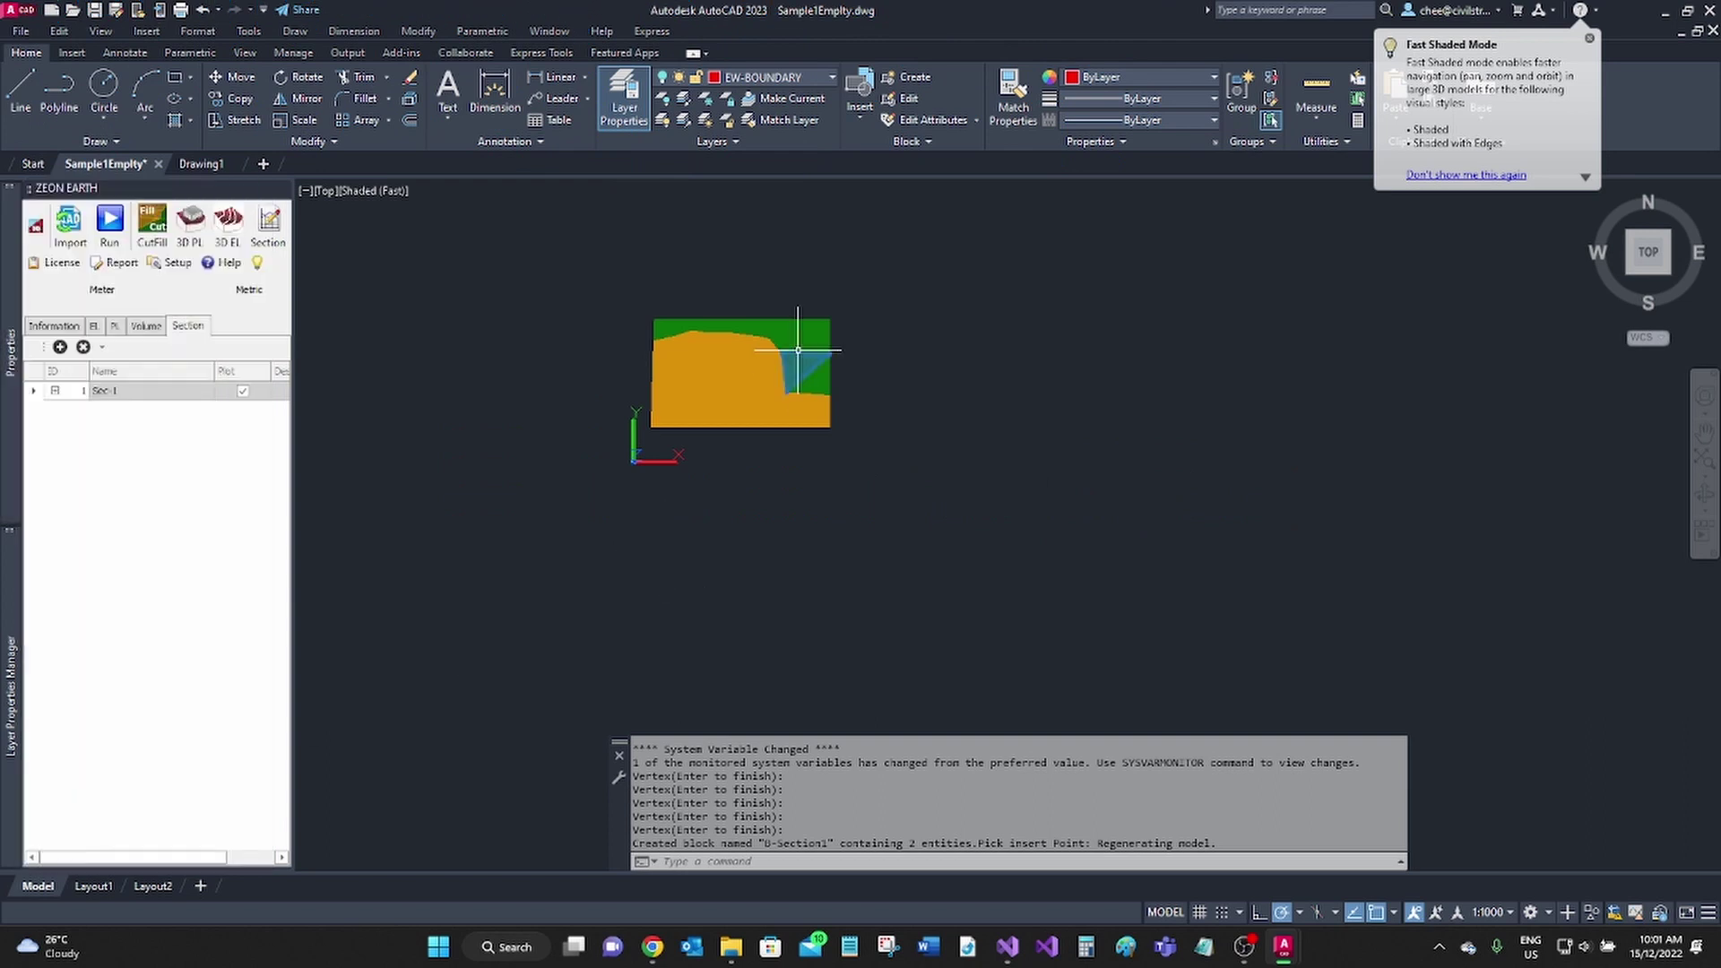
scroll(802, 300, up, 3)
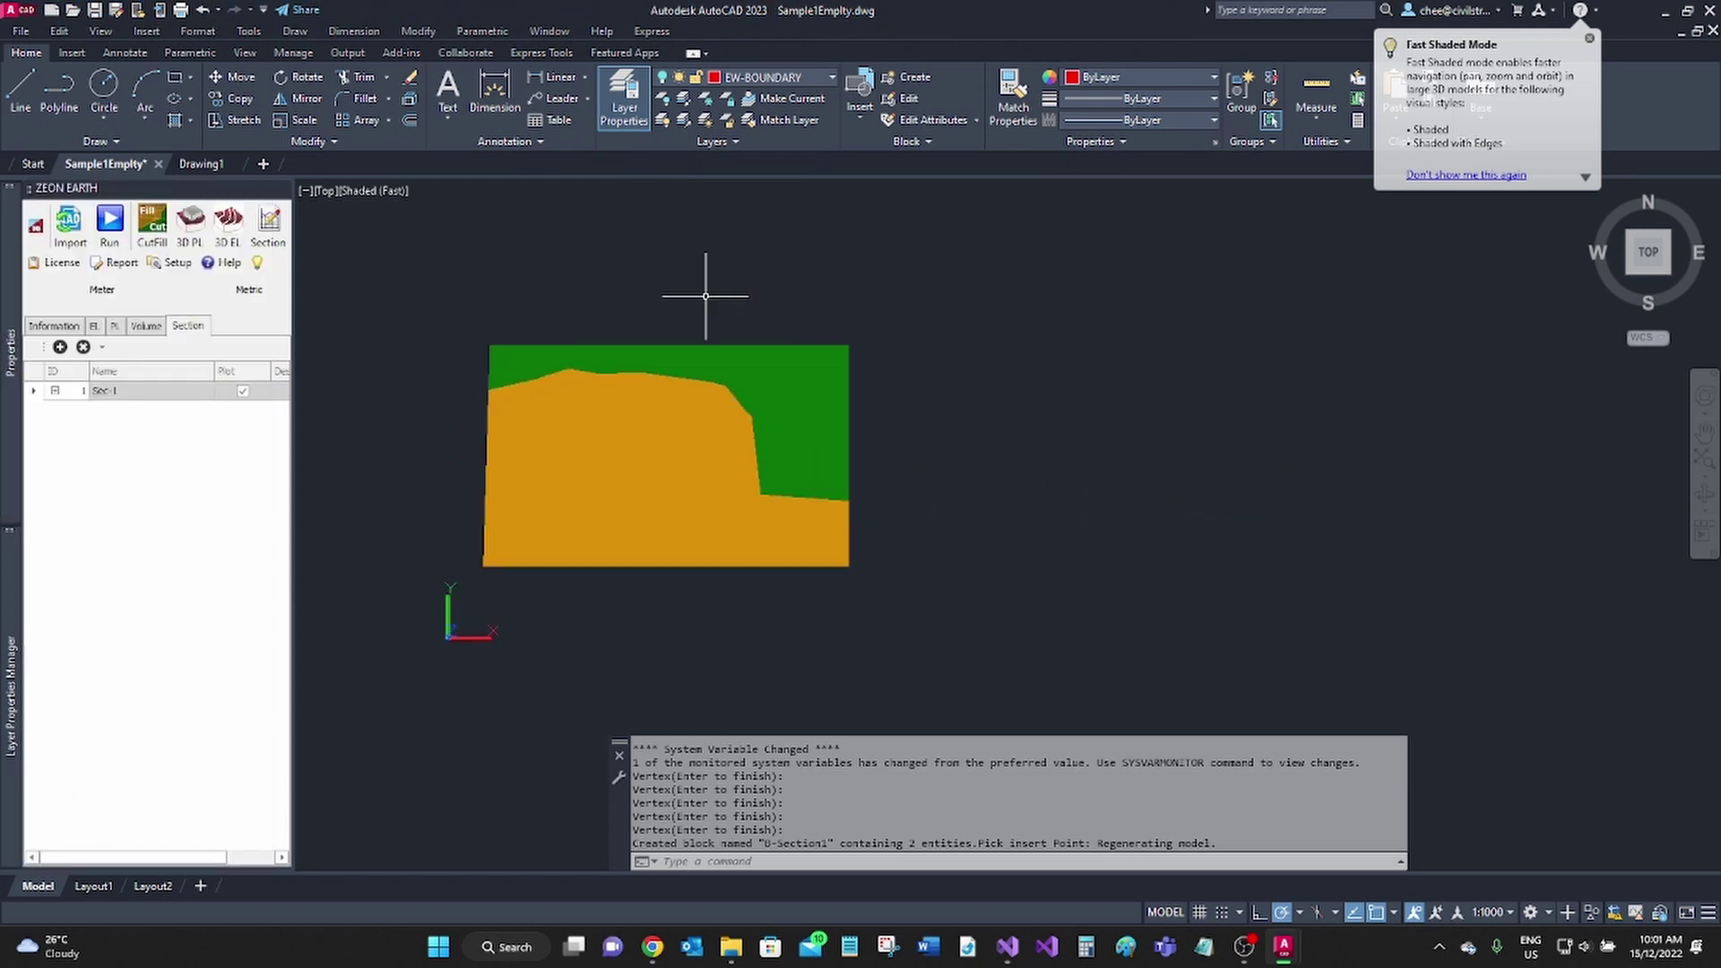
- Toggle the layer display until the survey points, contours and section profile show together with the cut and fill layout
click(258, 266)
click(259, 268)
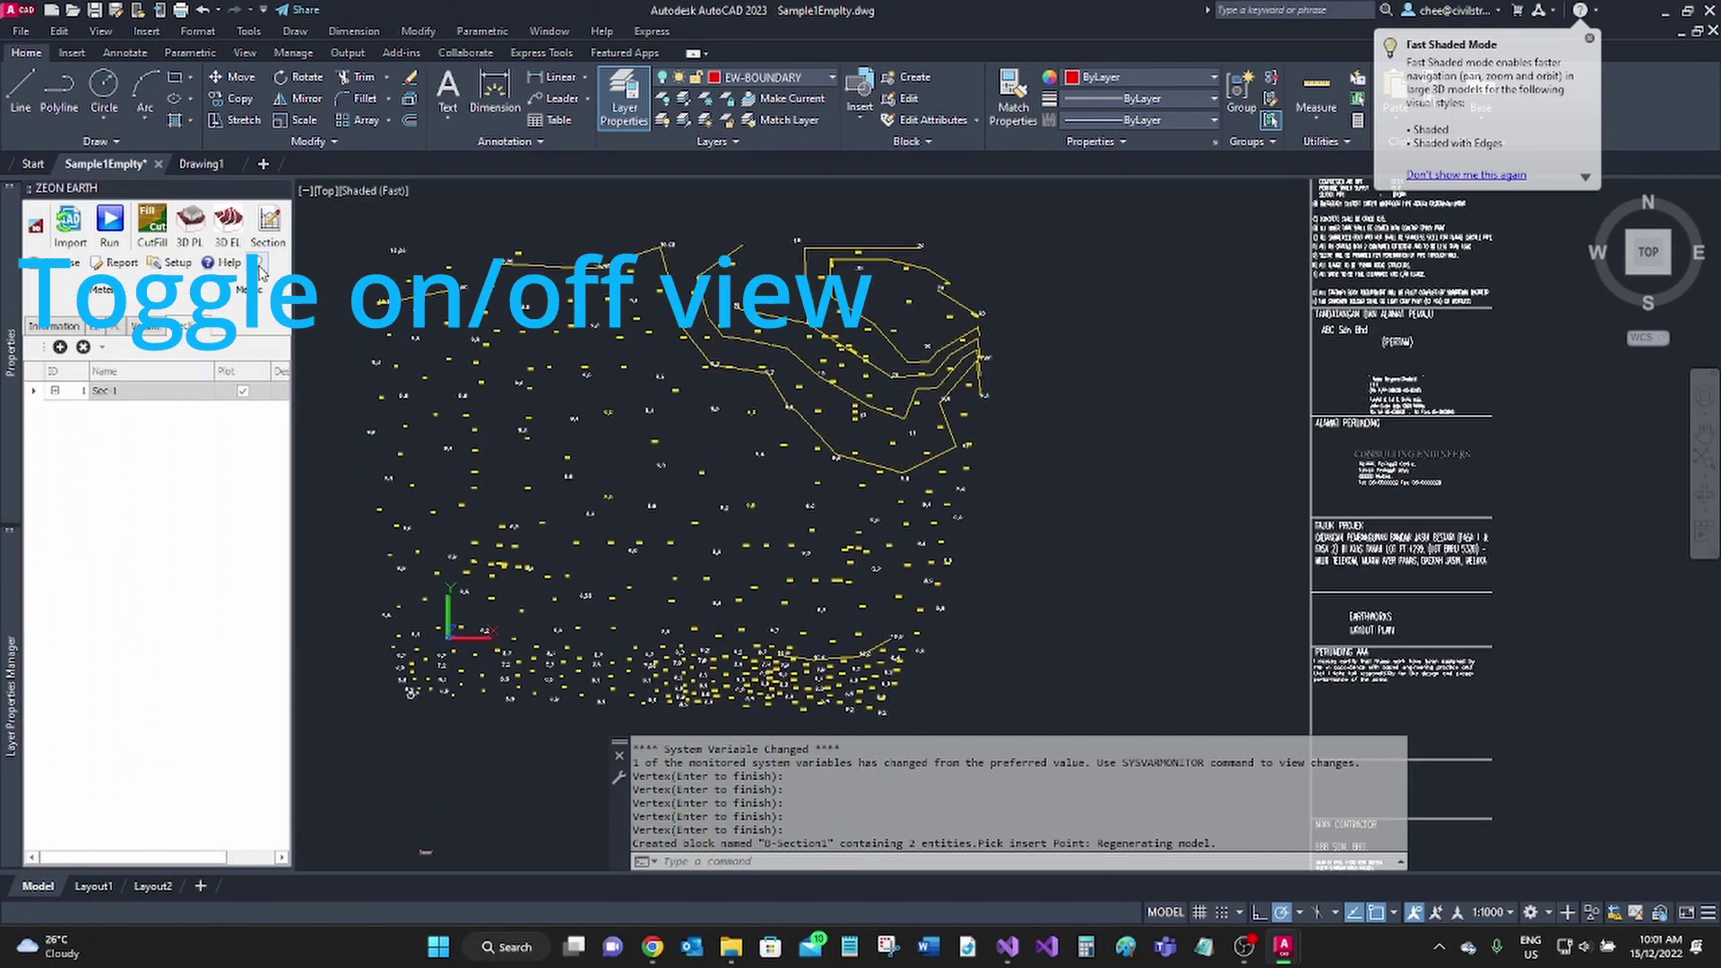
click(259, 267)
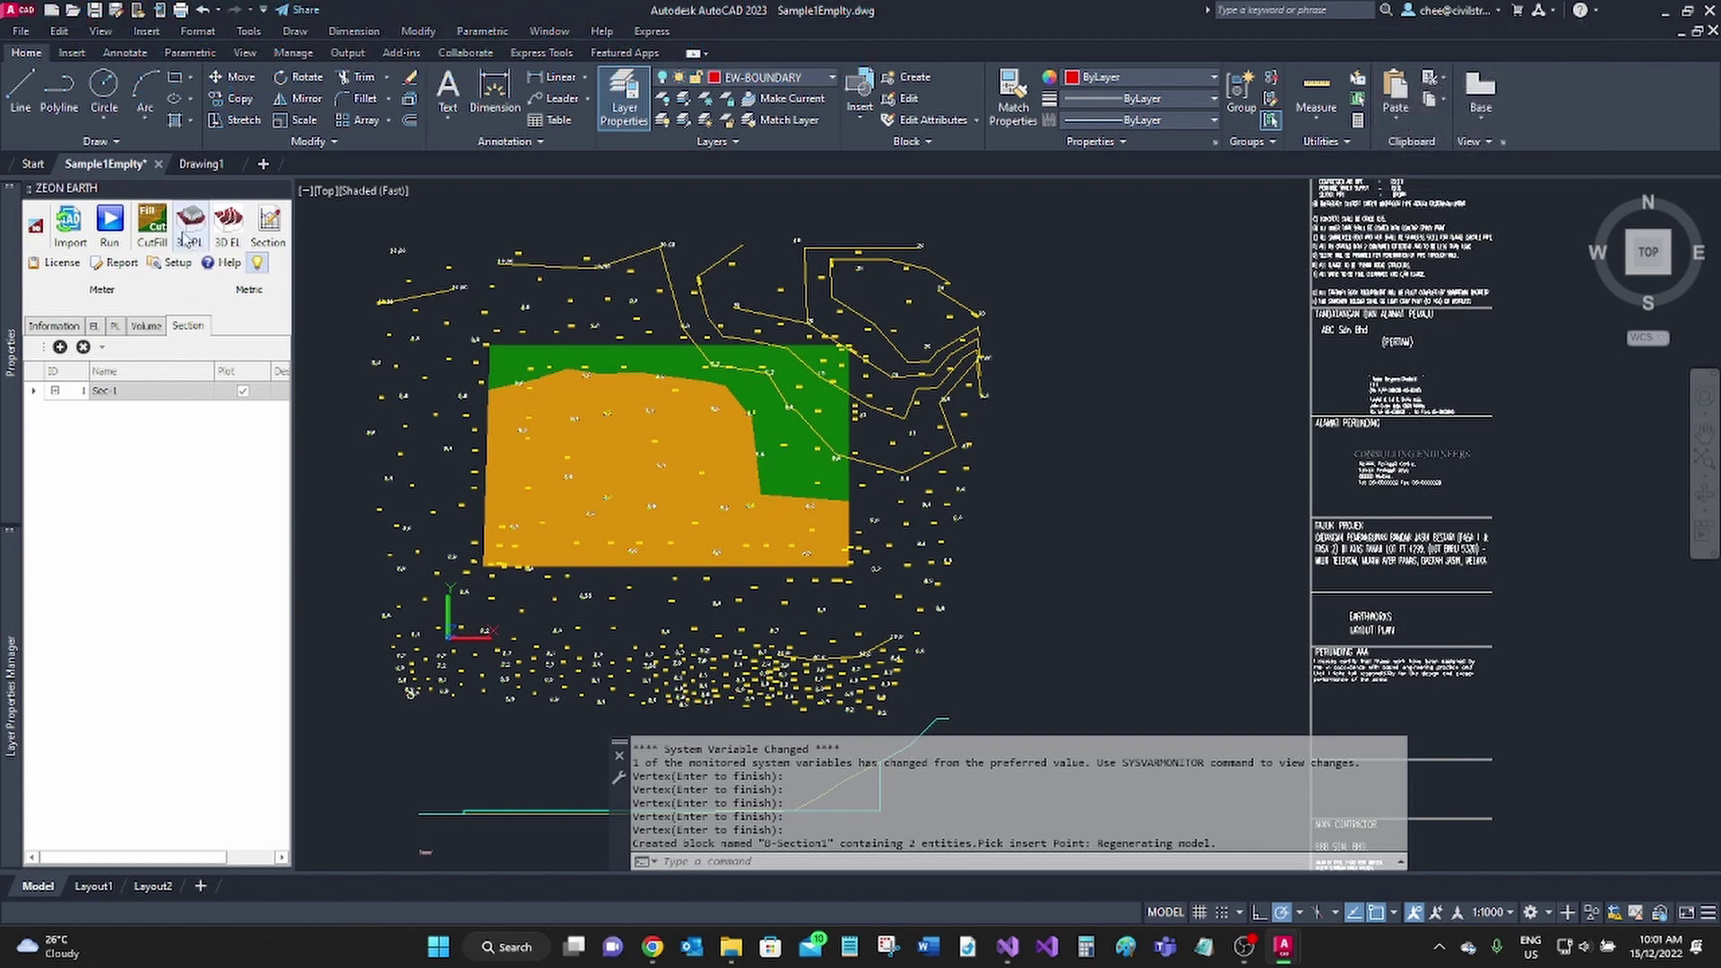
- Generate the 3D view of the proposed levels, set its visual style to Shaded and orbit to an oblique view
click(189, 237)
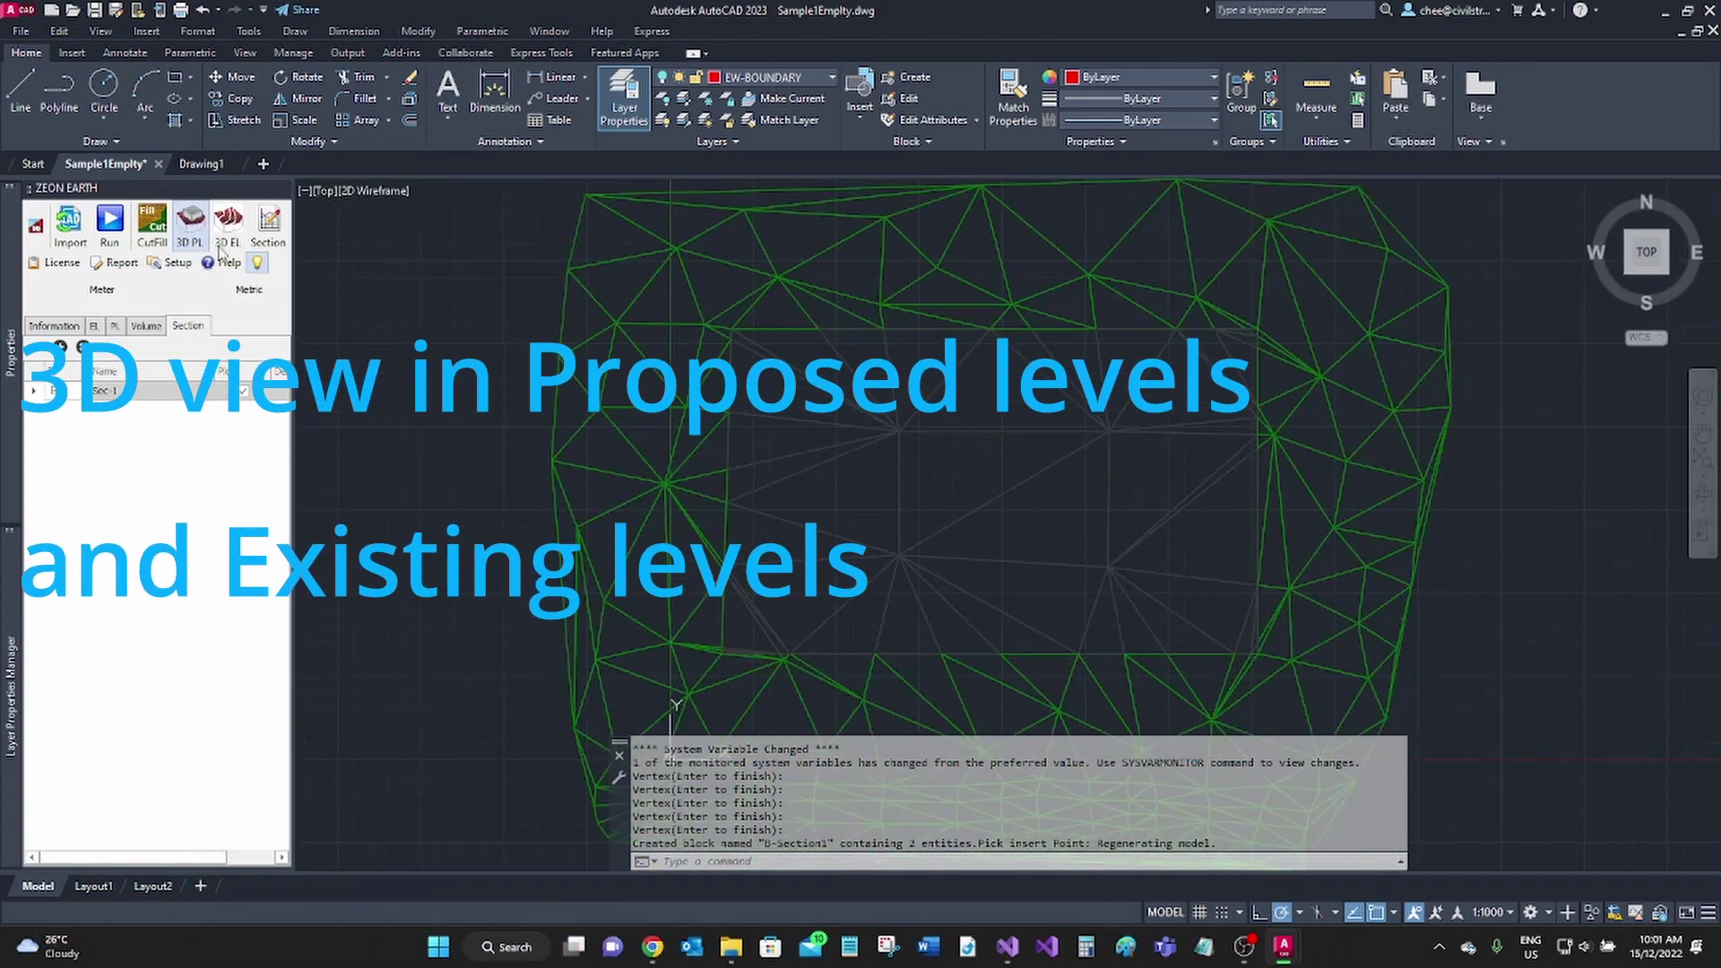
scroll(440, 363, down, 3)
scroll(595, 446, up, 3)
mouse_move(8, 375)
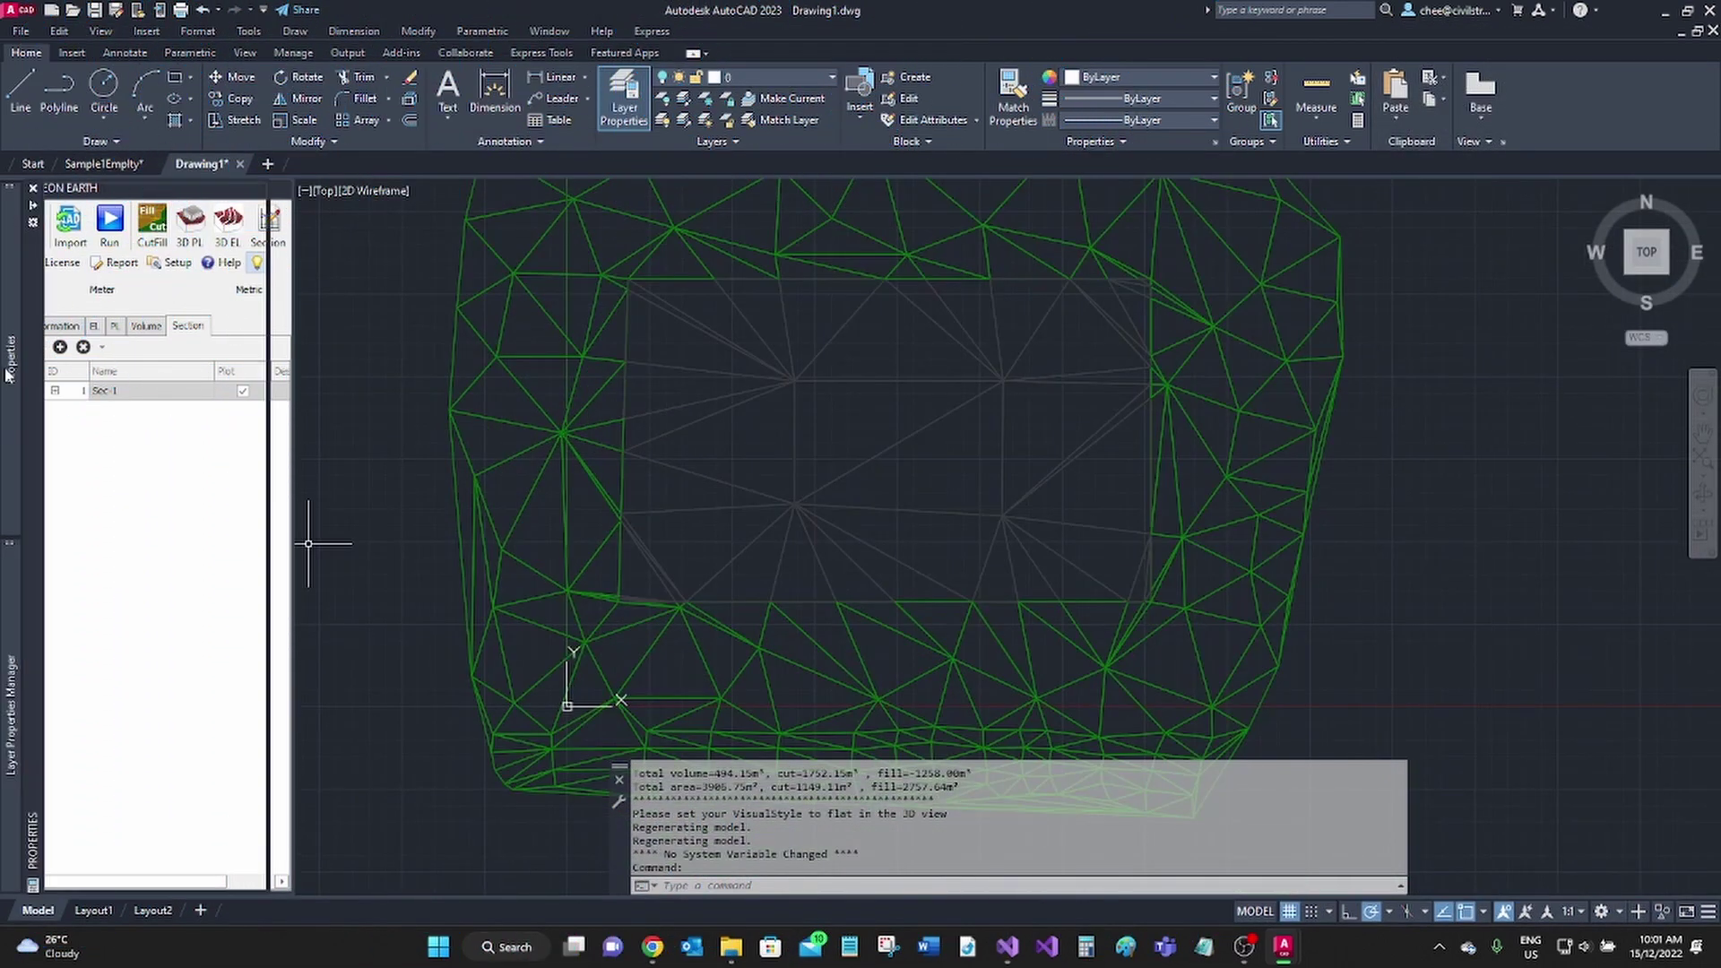
click(203, 700)
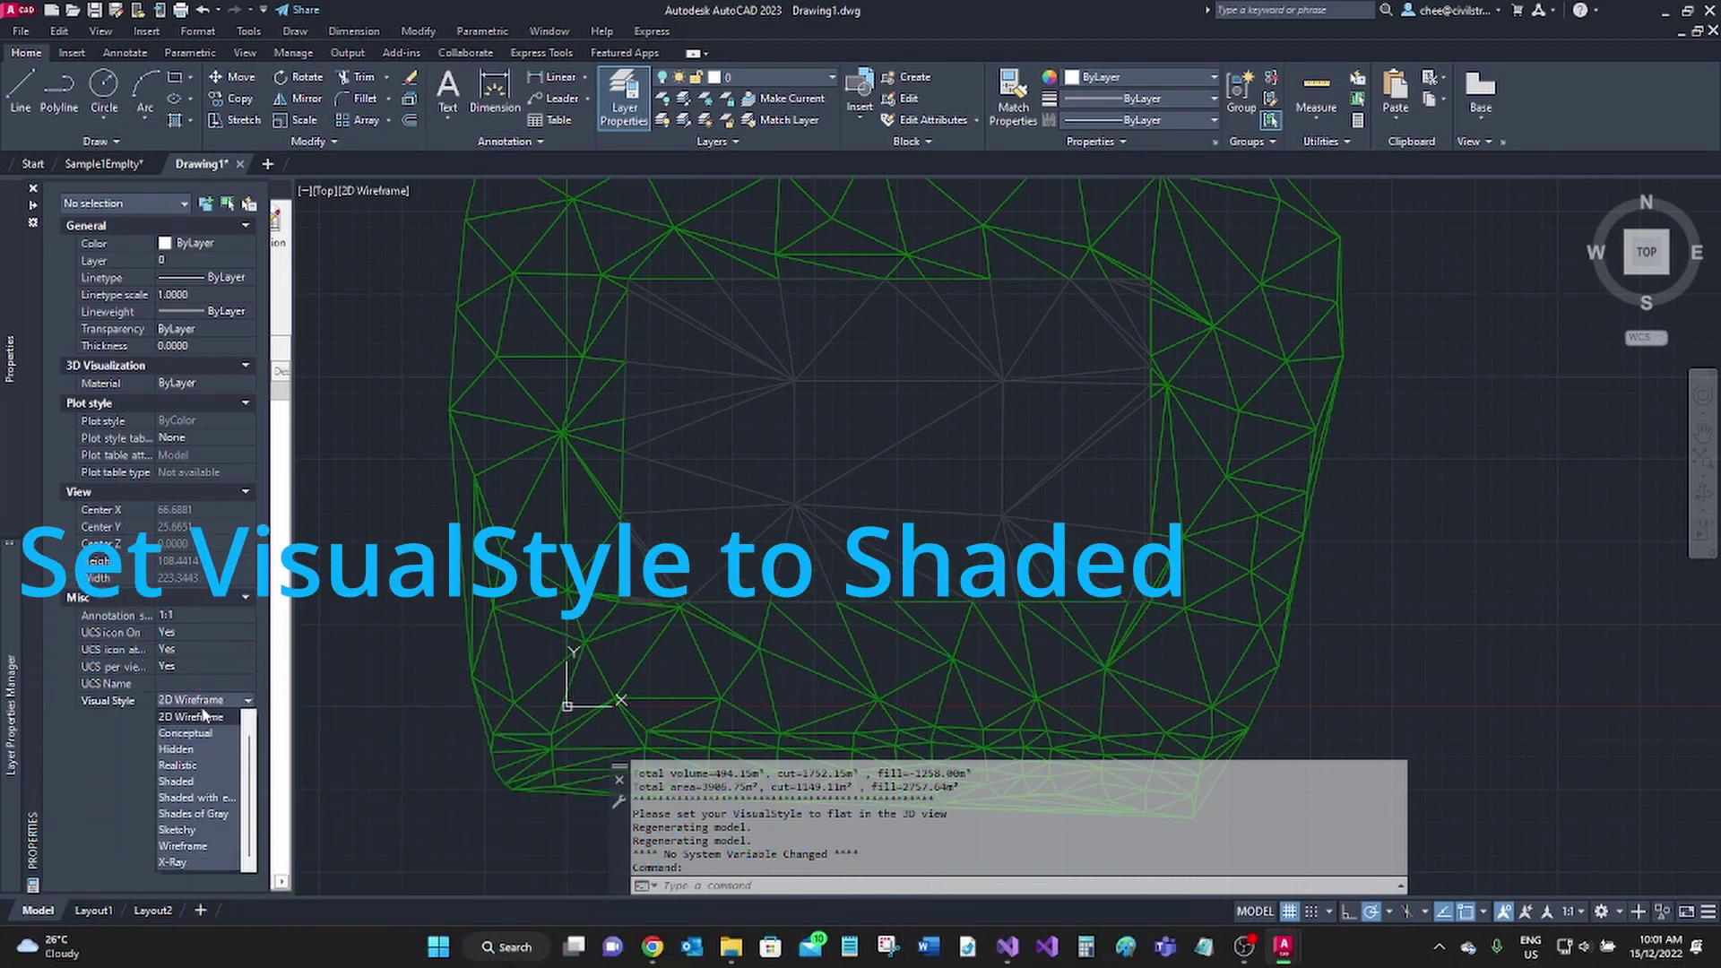
click(177, 781)
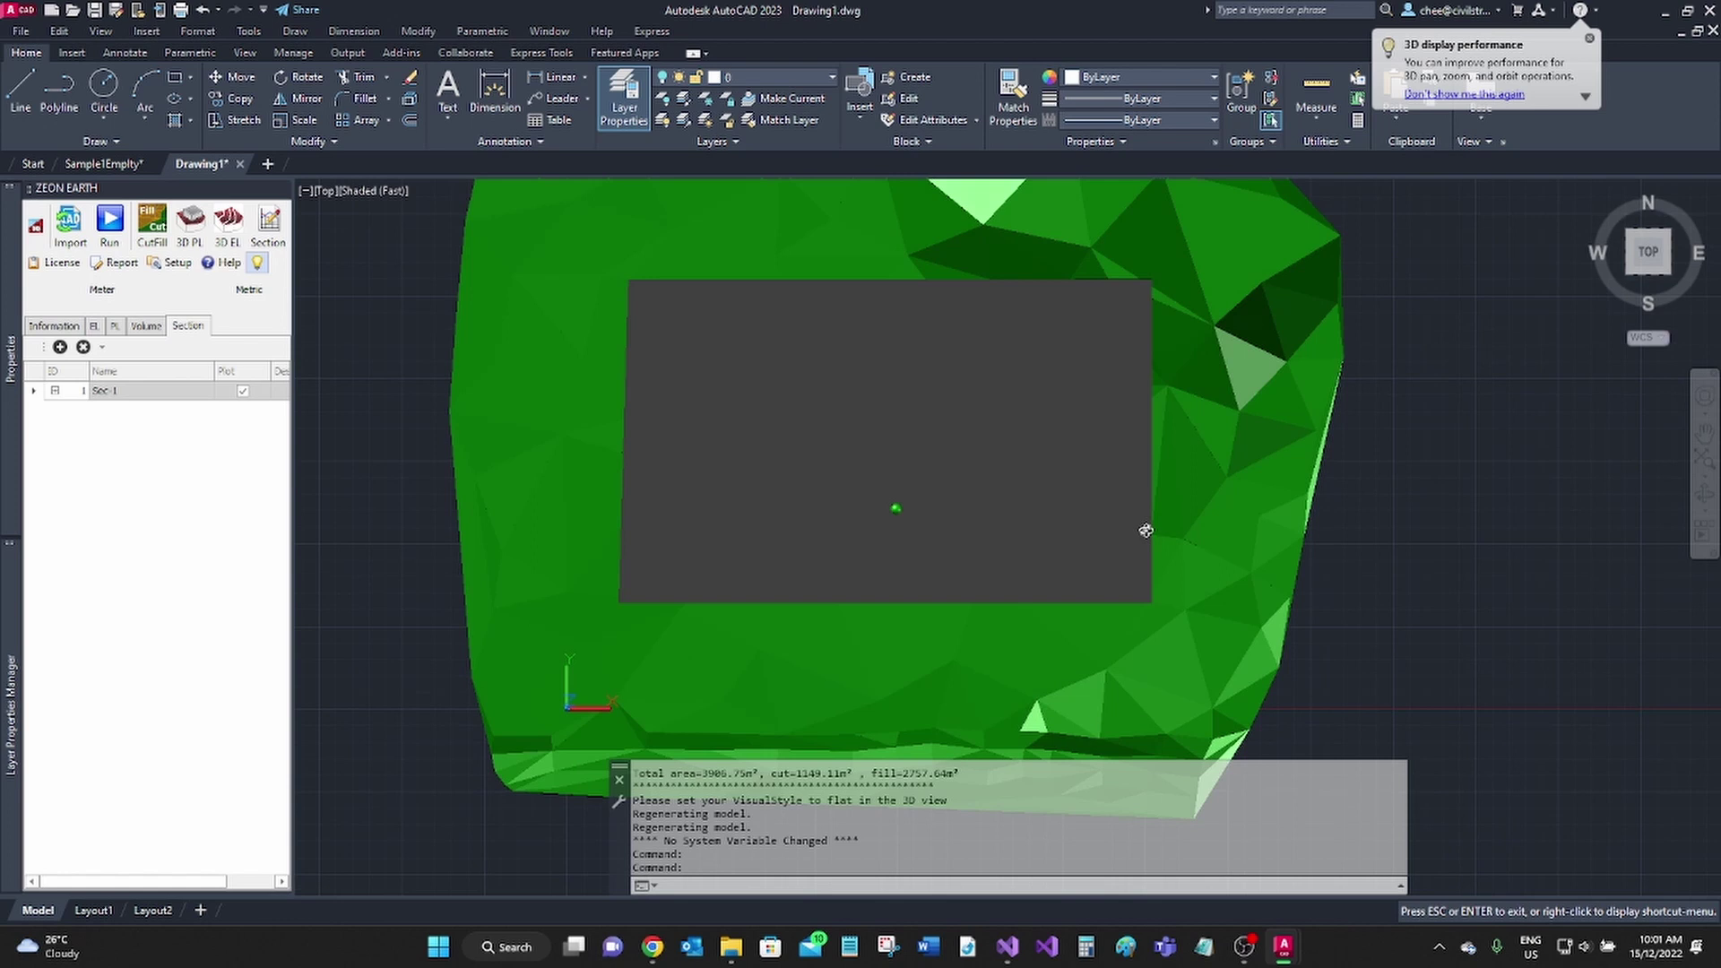
shift+middle_drag(1146, 531, 1183, 376)
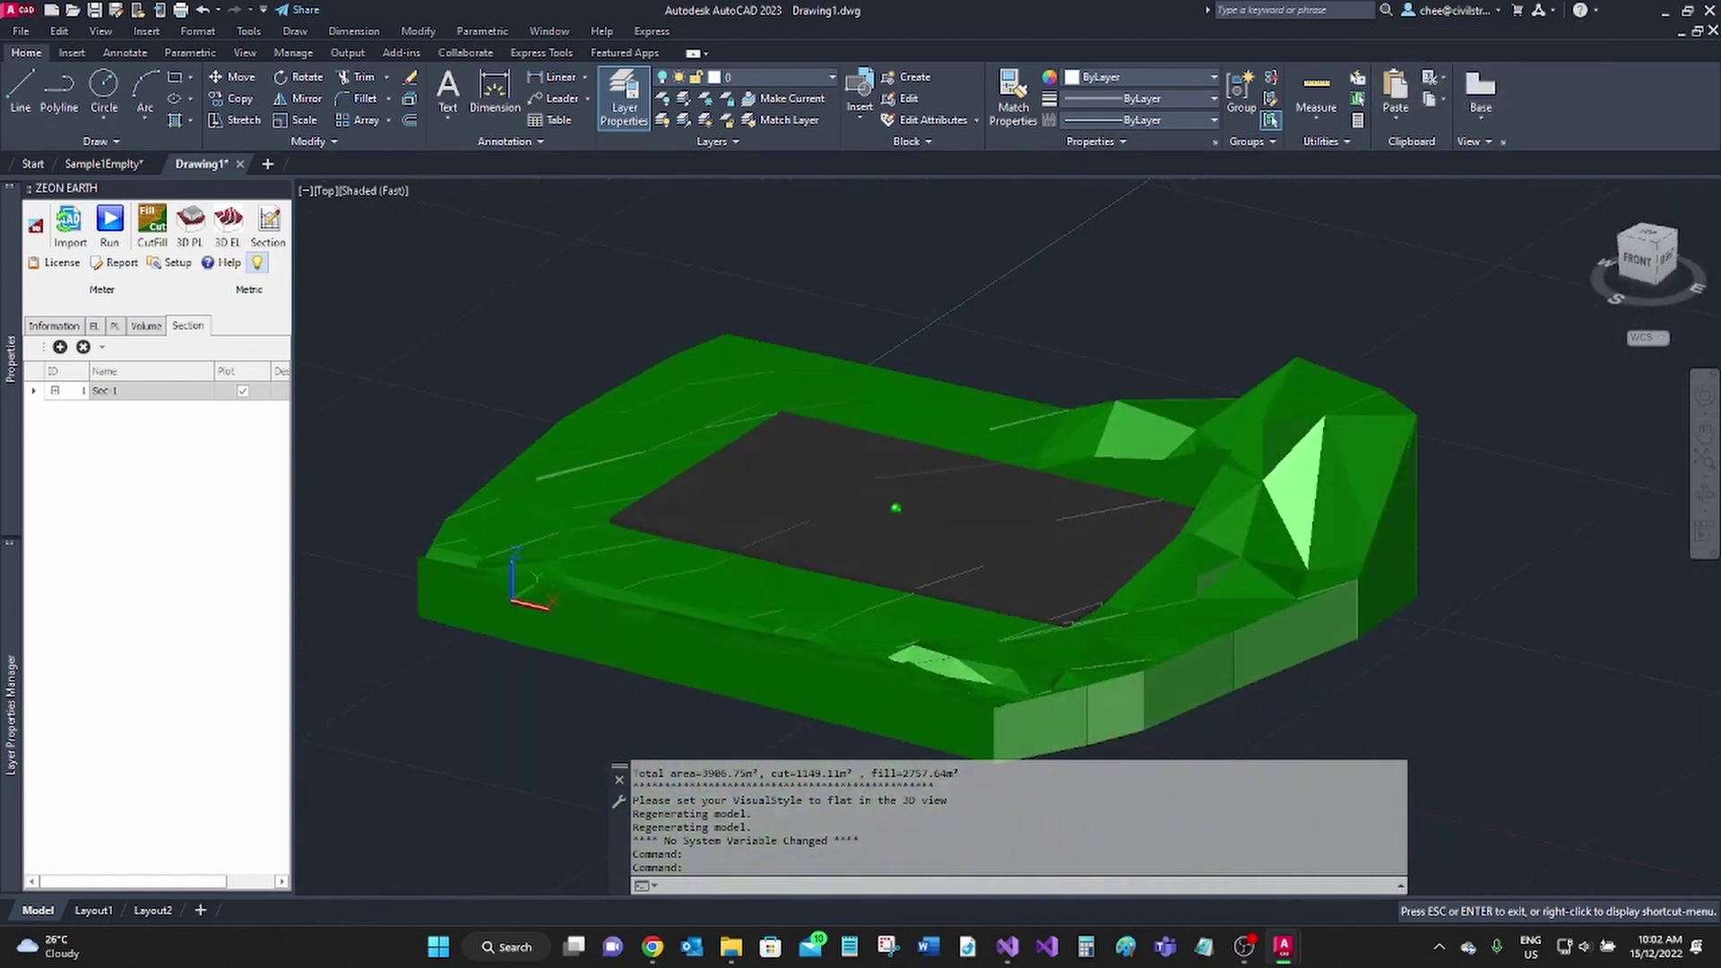
- Show the existing levels surface in the 3D view and orbit to inspect it from a higher front angle
click(230, 231)
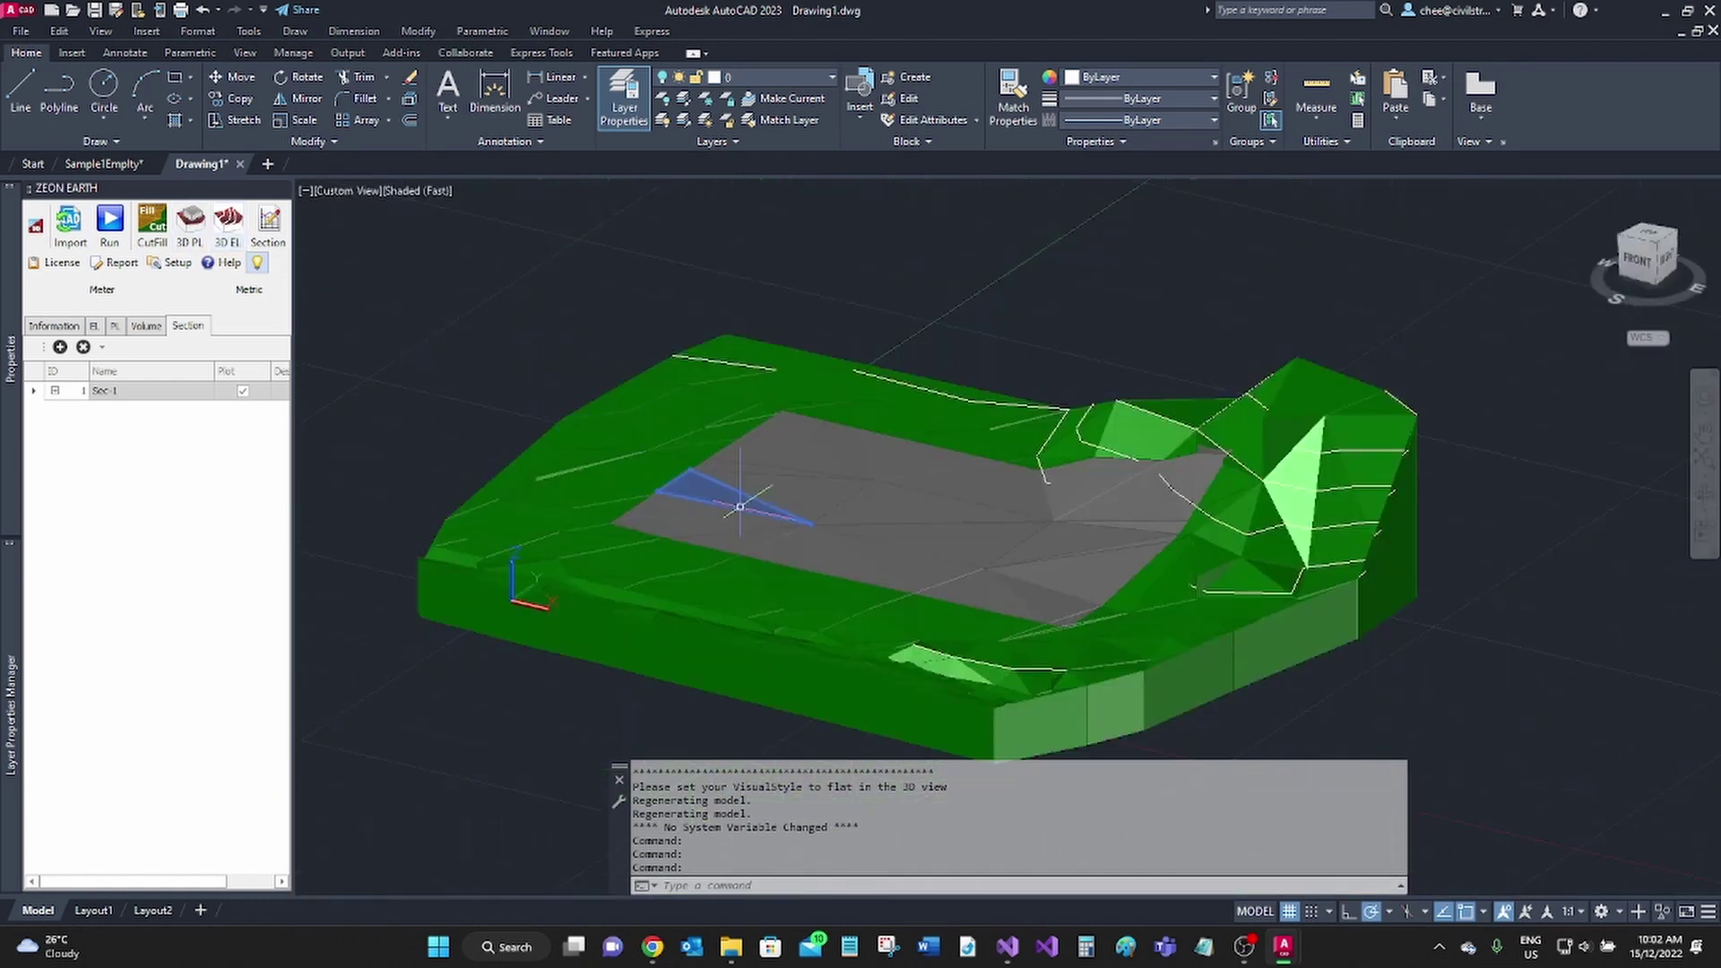
shift+middle_drag(739, 507, 848, 605)
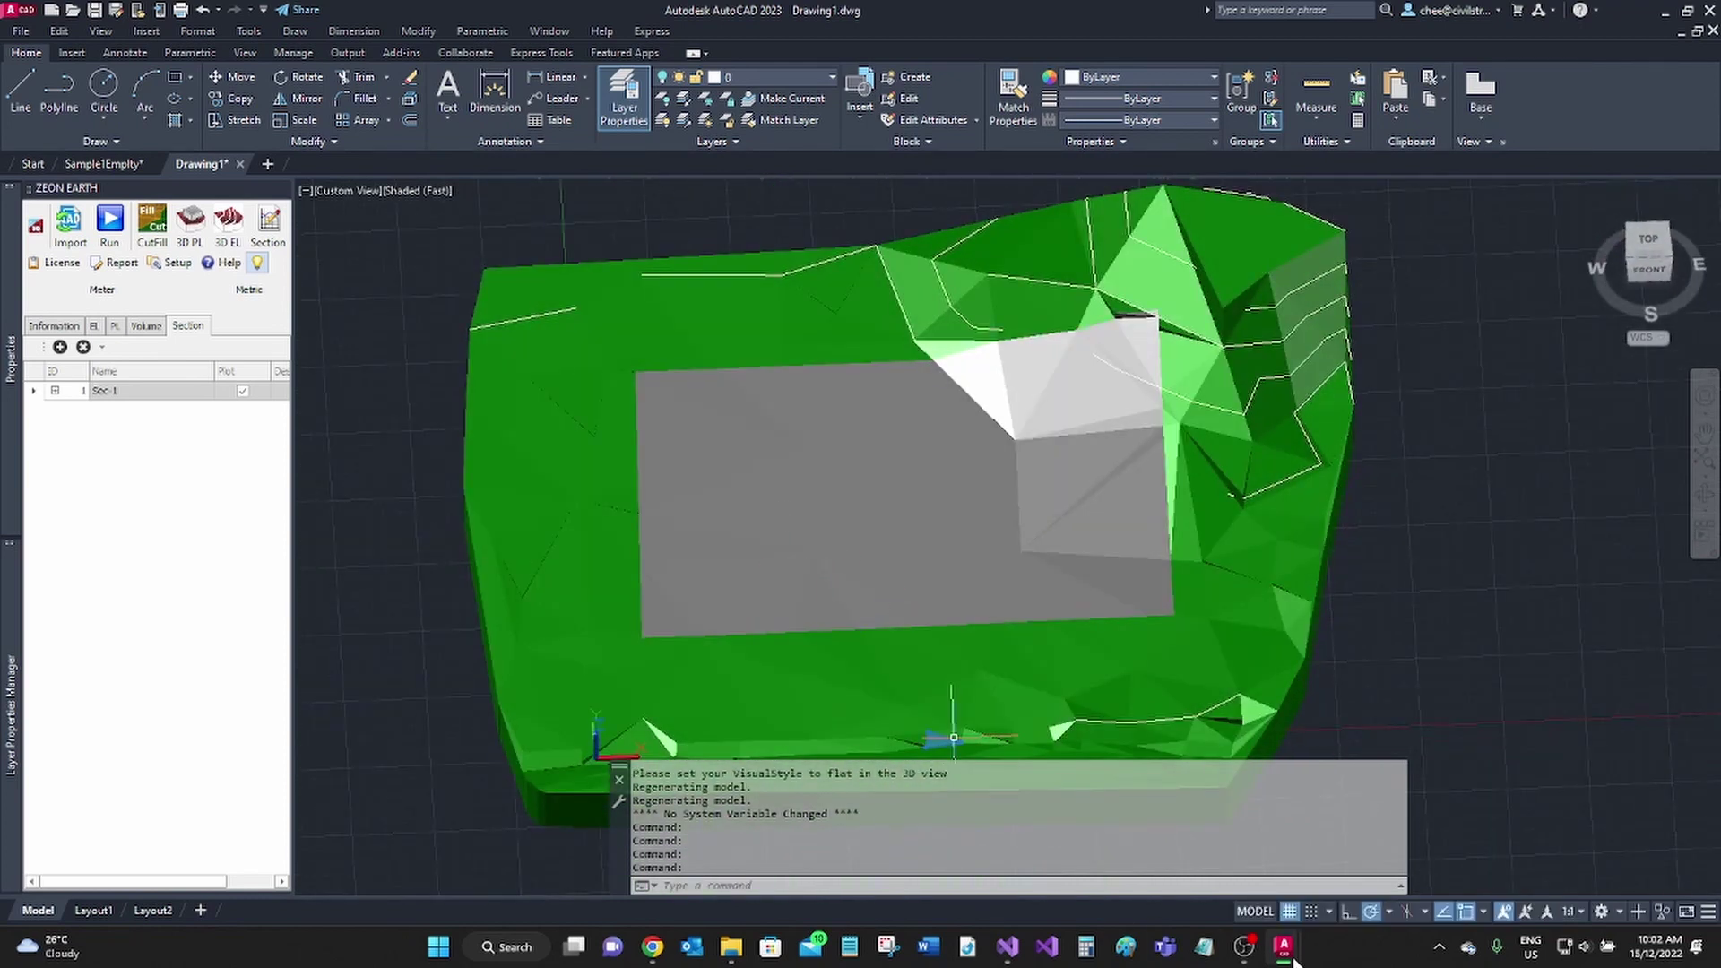
click(1245, 950)
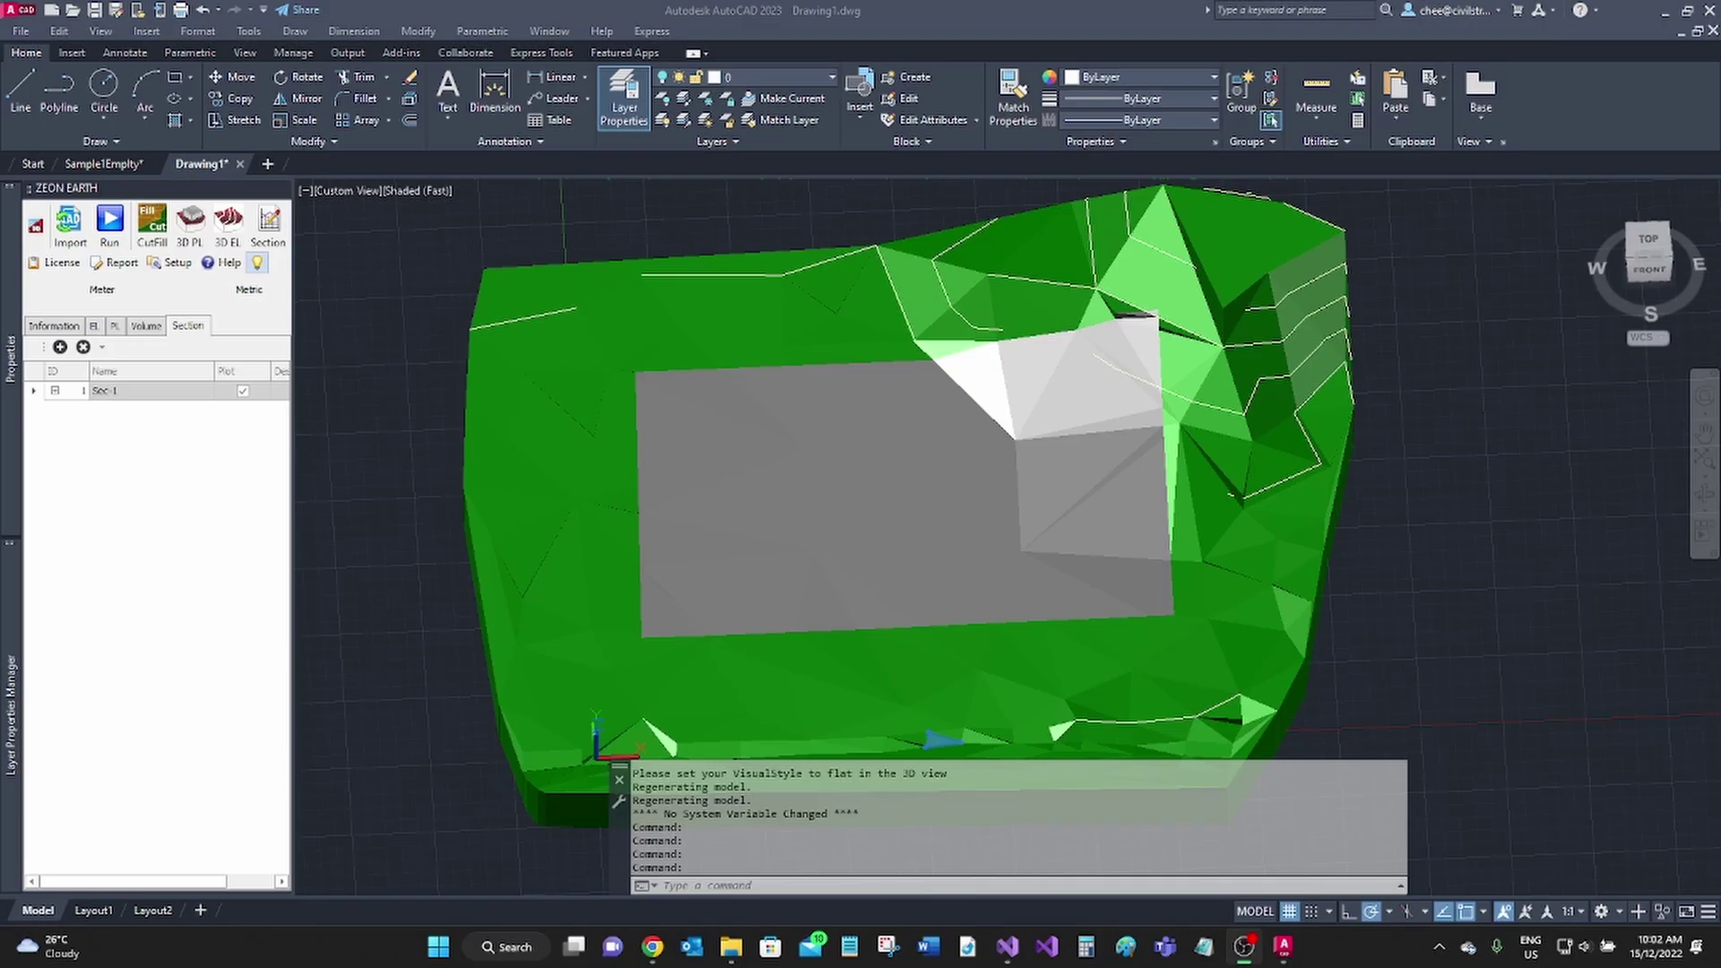